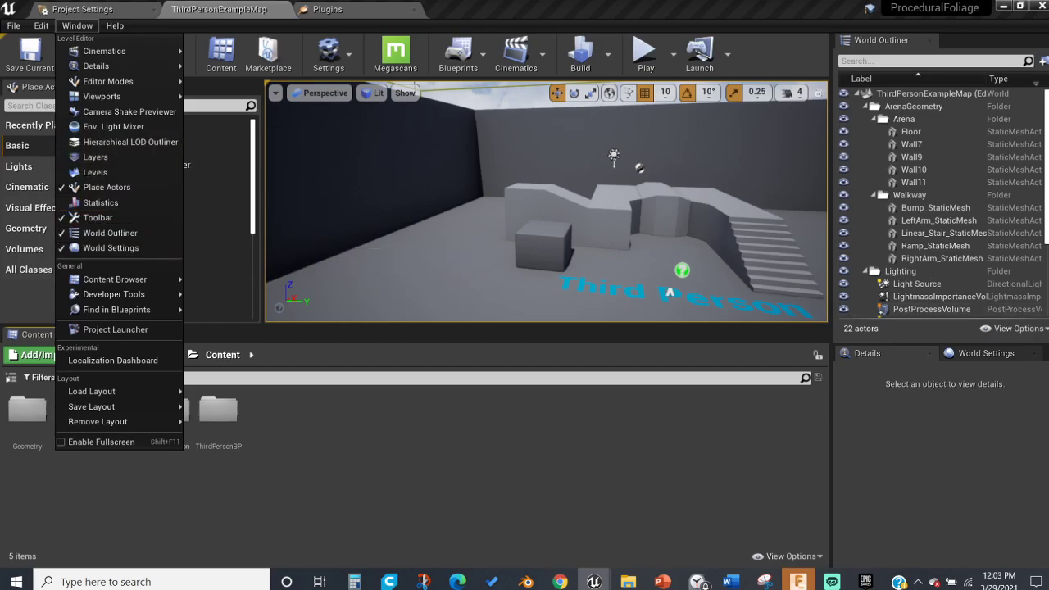
Search the editor preferences for "proc" to check that Procedural Foliage is enabled, and close the preferences
key("Escape")
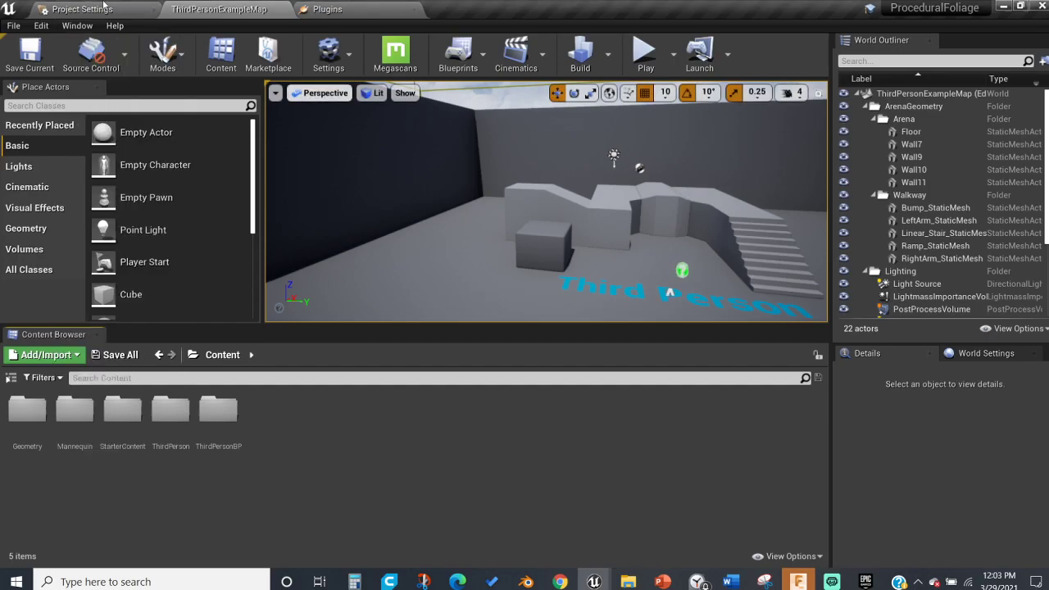
left_click(41, 27)
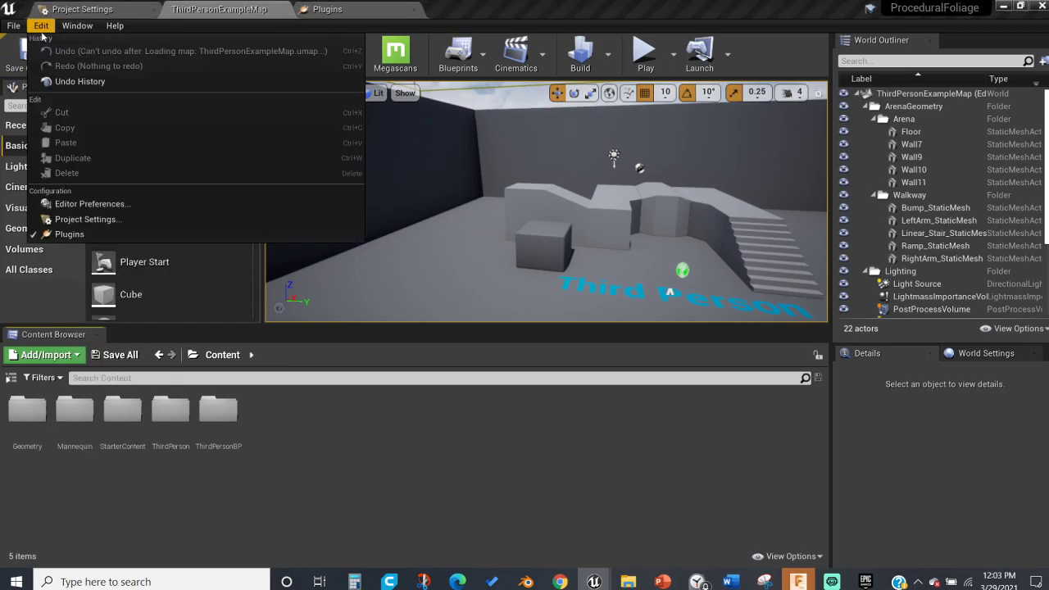
left_click(71, 205)
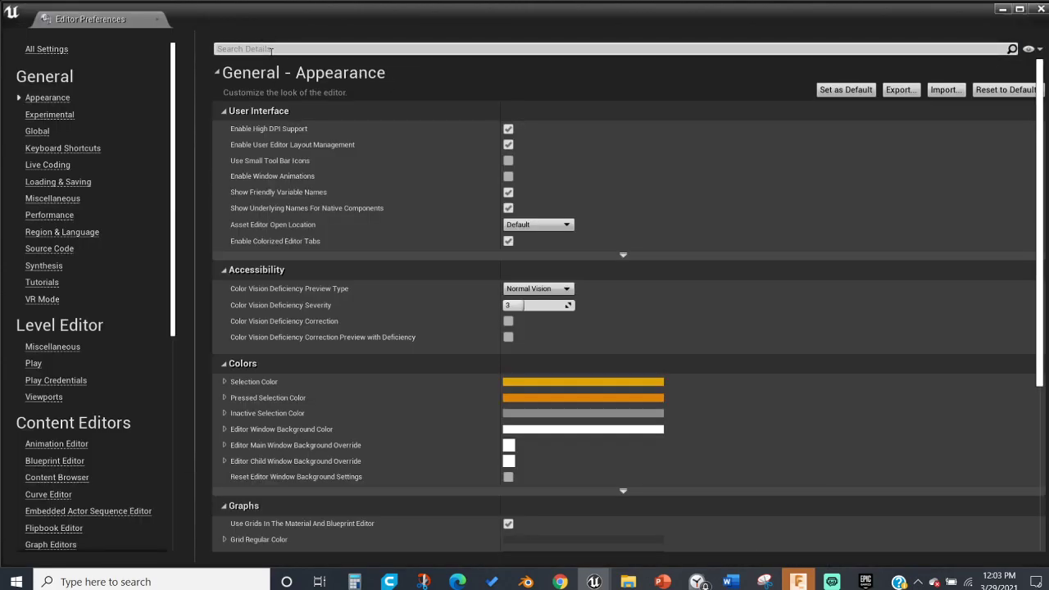
type("procu")
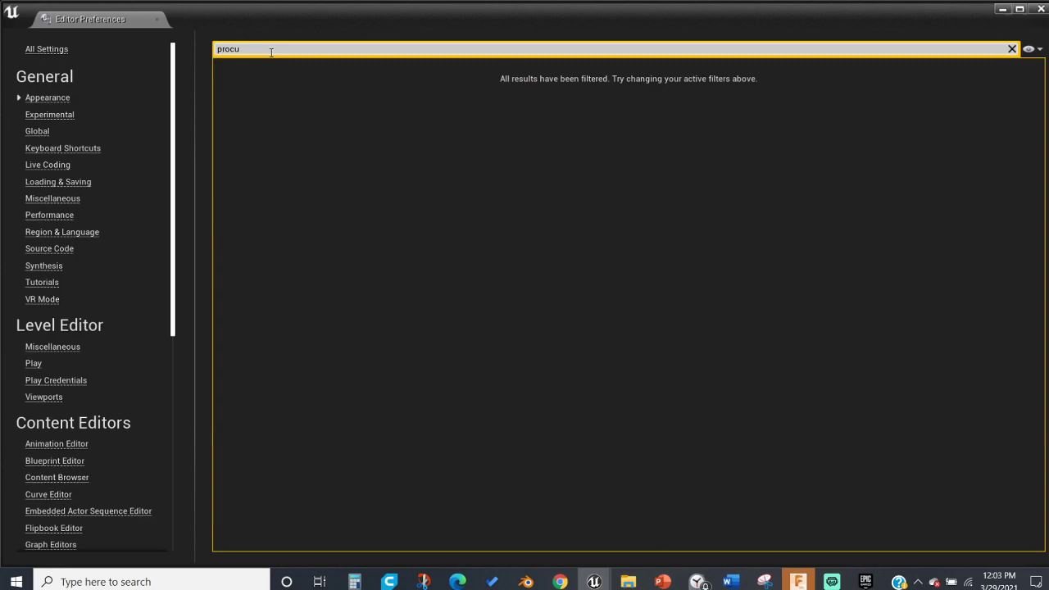
key("BackSpace")
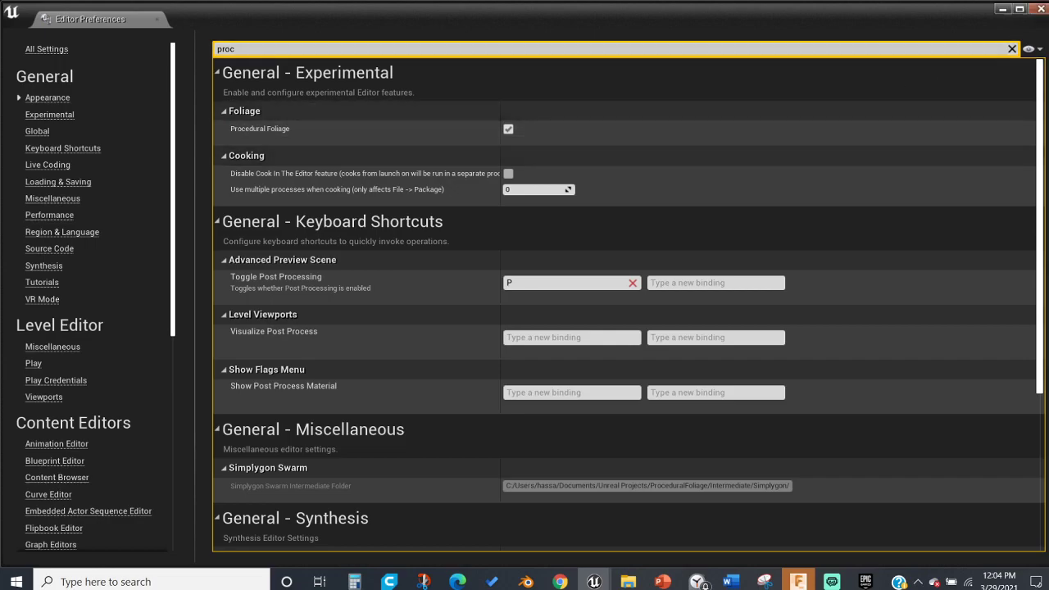
left_click(1041, 10)
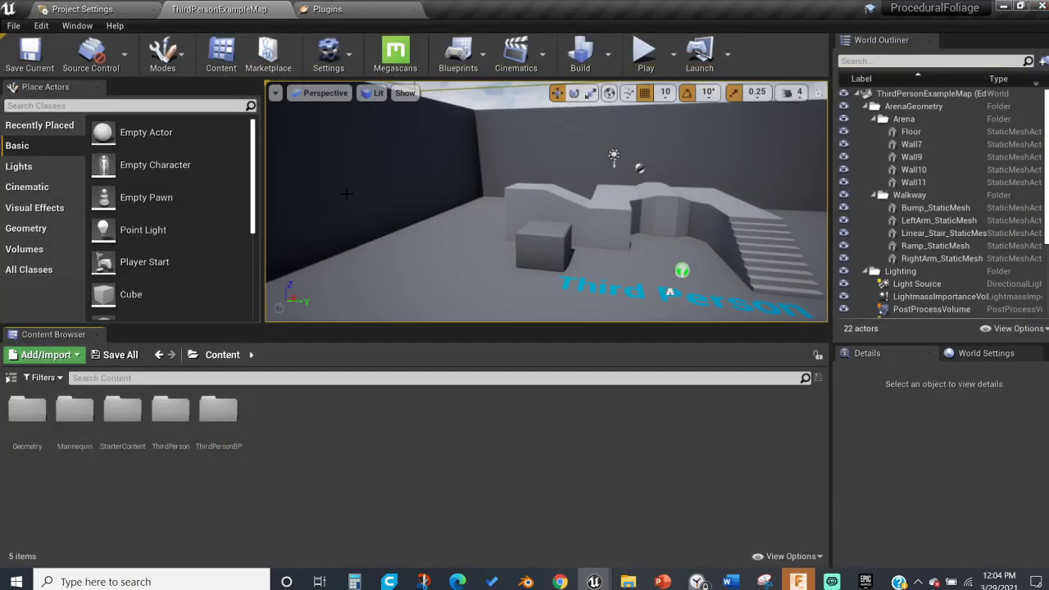
left_click(163, 53)
left_click(376, 314)
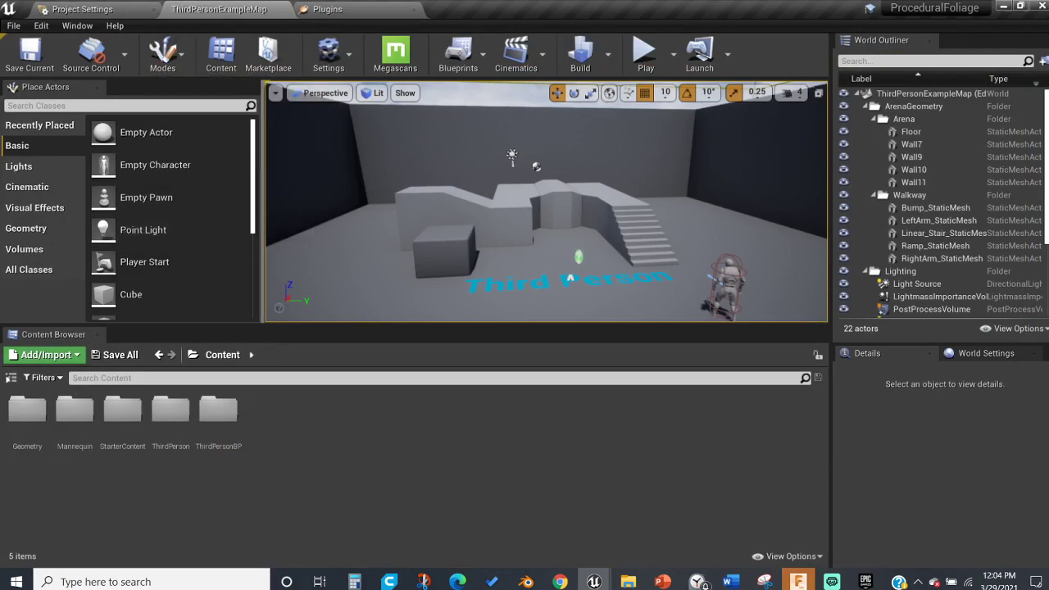
left_click(377, 314)
right_click(356, 492)
Create a new level from the template with a floor, sky and player start, and save it in Content as MainMap
left_click(13, 25)
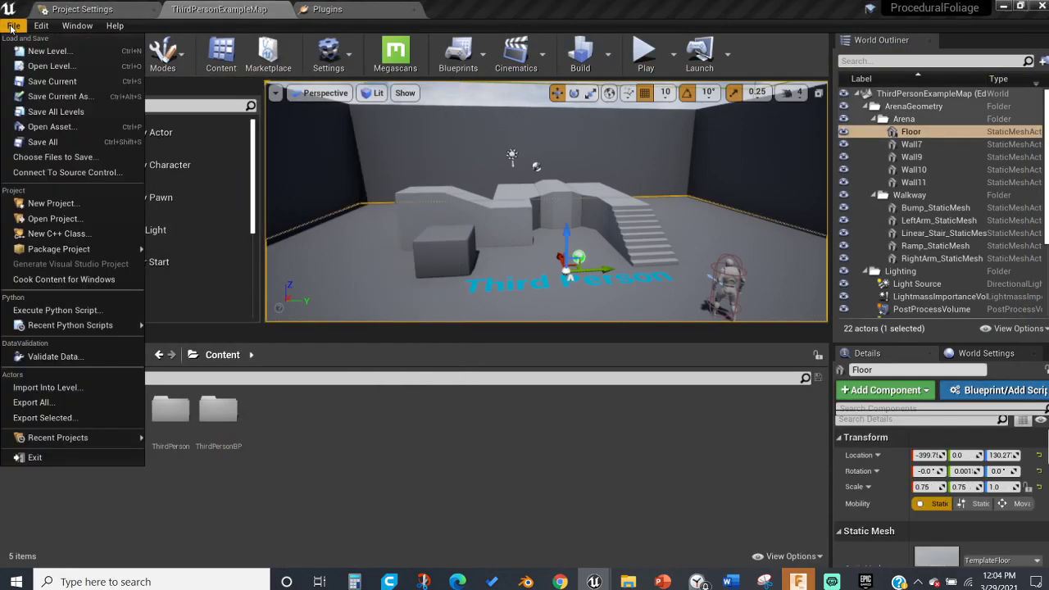
mouse_move(64, 248)
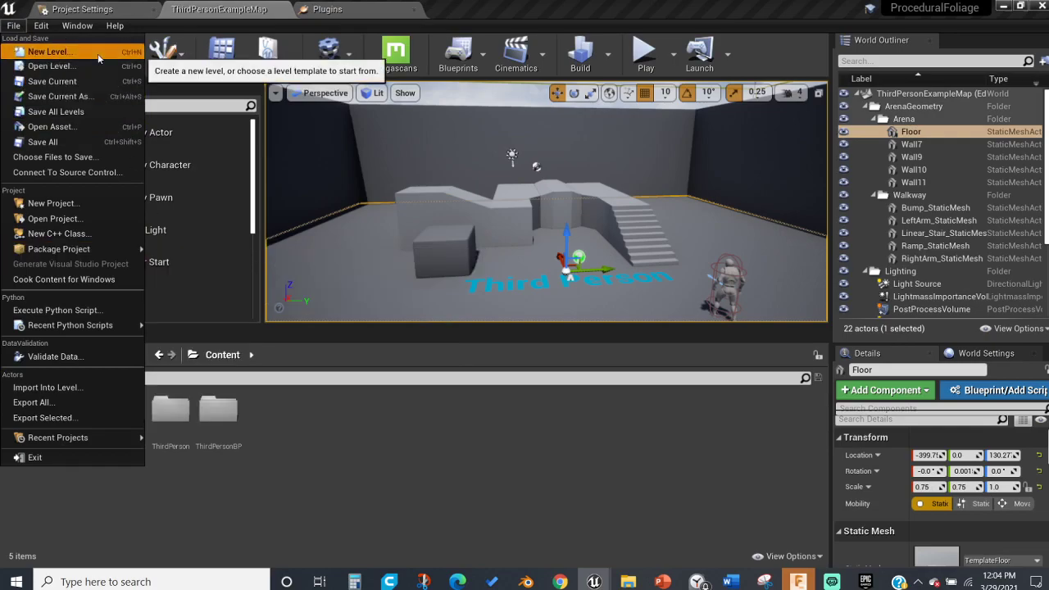
left_click(98, 57)
left_click(419, 252)
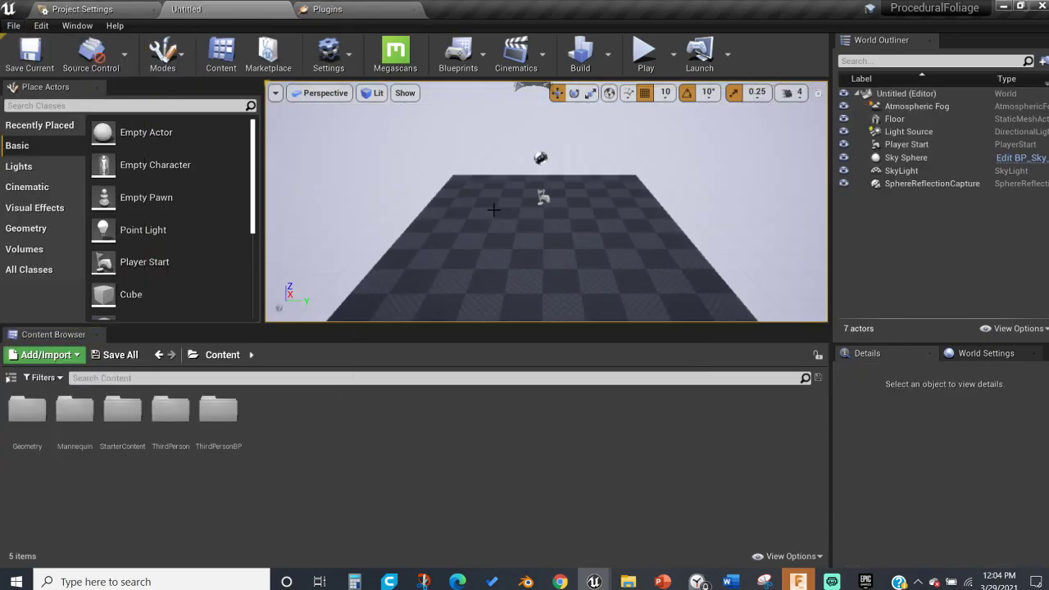
key("ctrl+s")
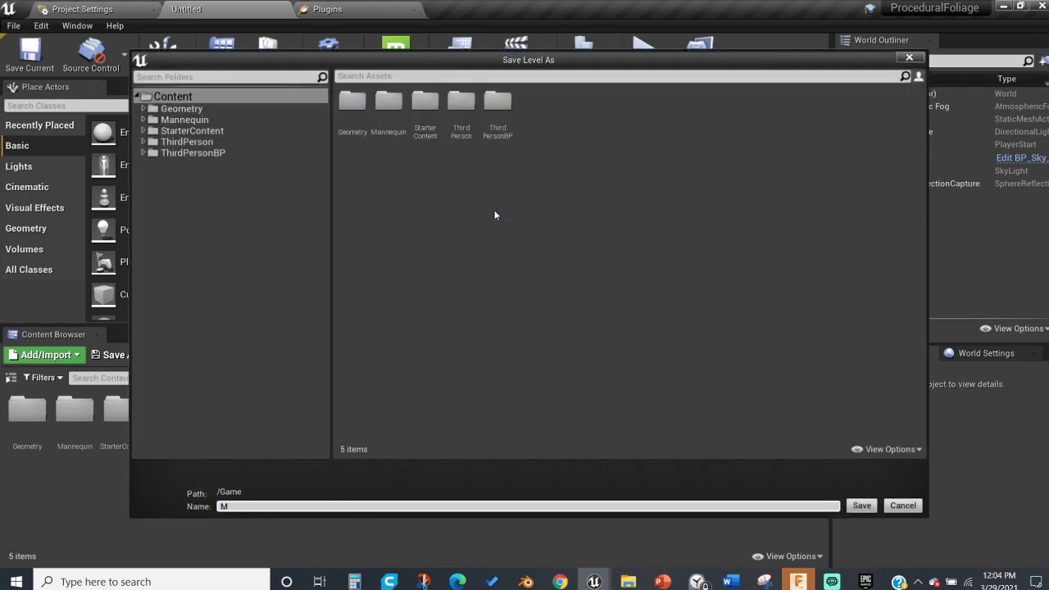
type("MainMap")
key("Return")
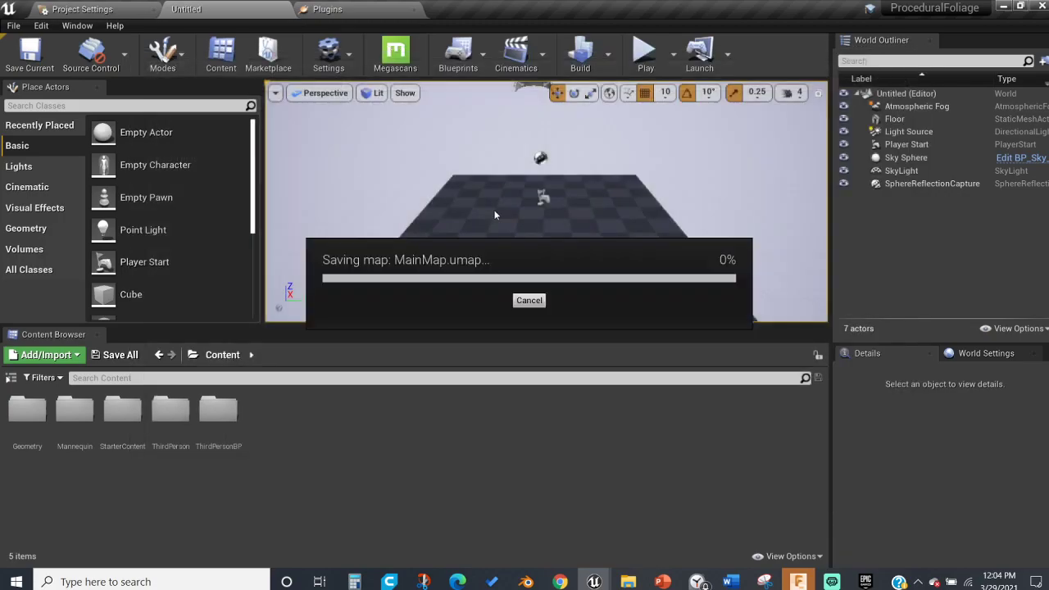
Delete the floor and create a new landscape in its place with the Z location set to 0
left_click(459, 213)
key("Delete")
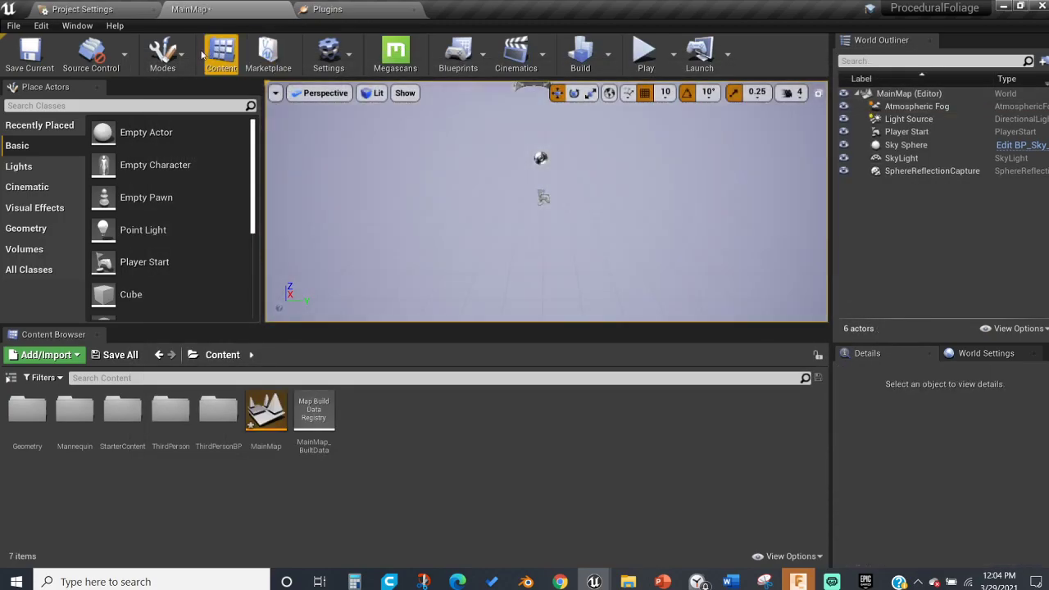
left_click(168, 53)
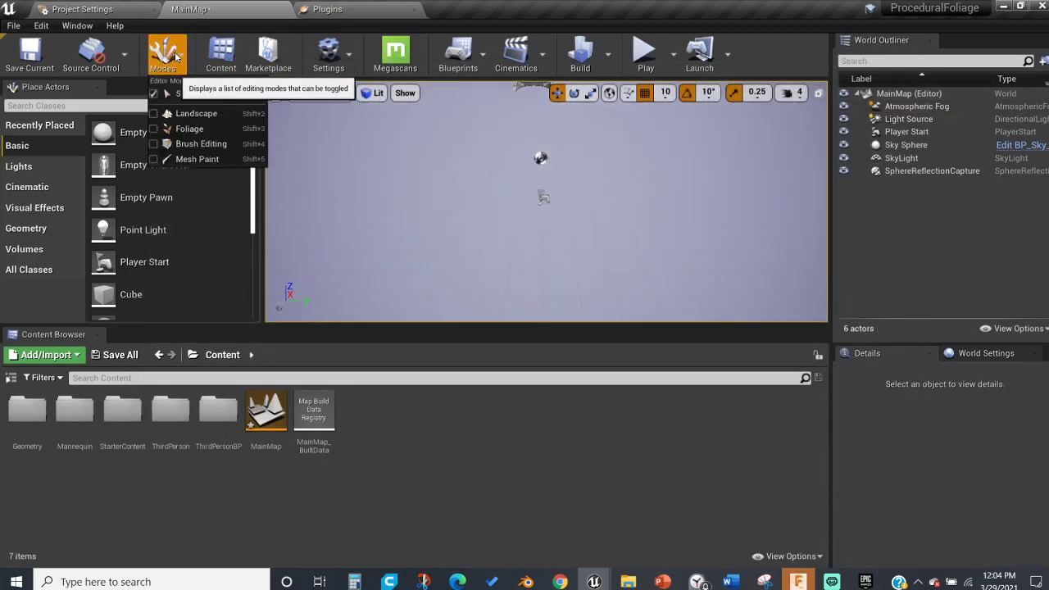
left_click(155, 114)
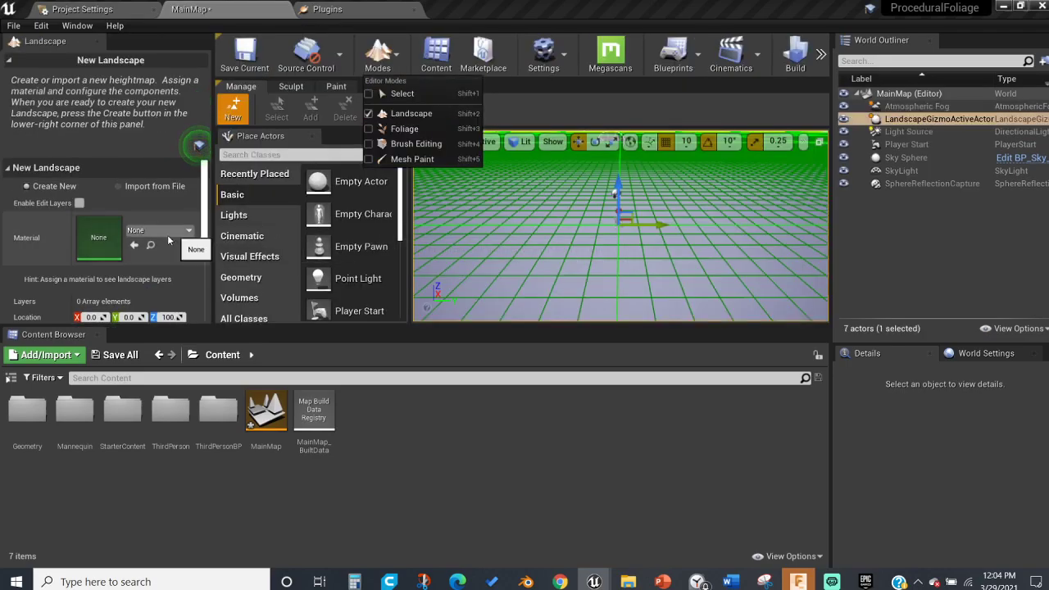
scroll(168, 318, "down", 2)
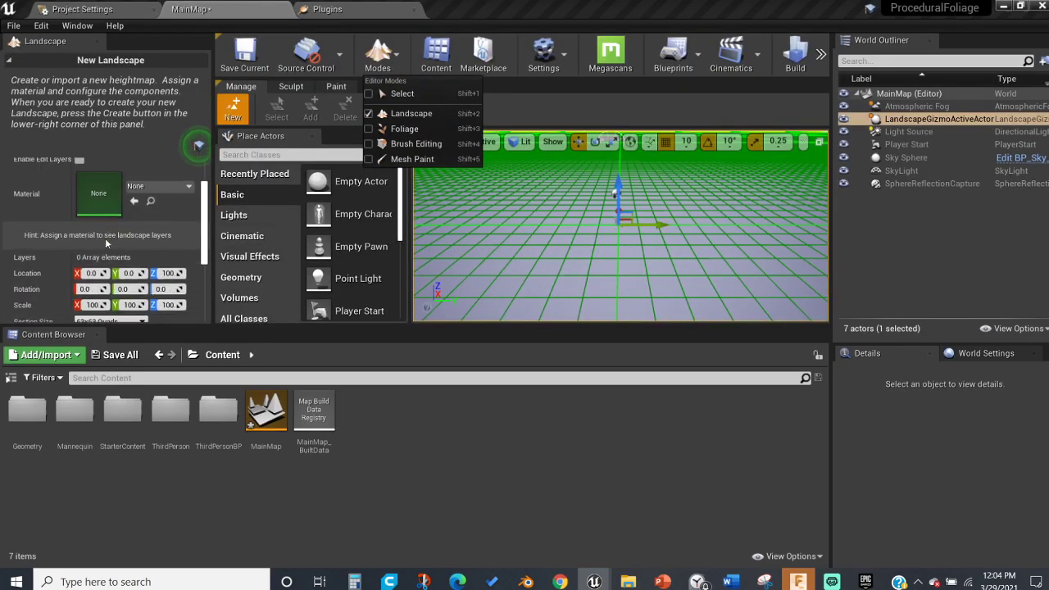
left_click(172, 273)
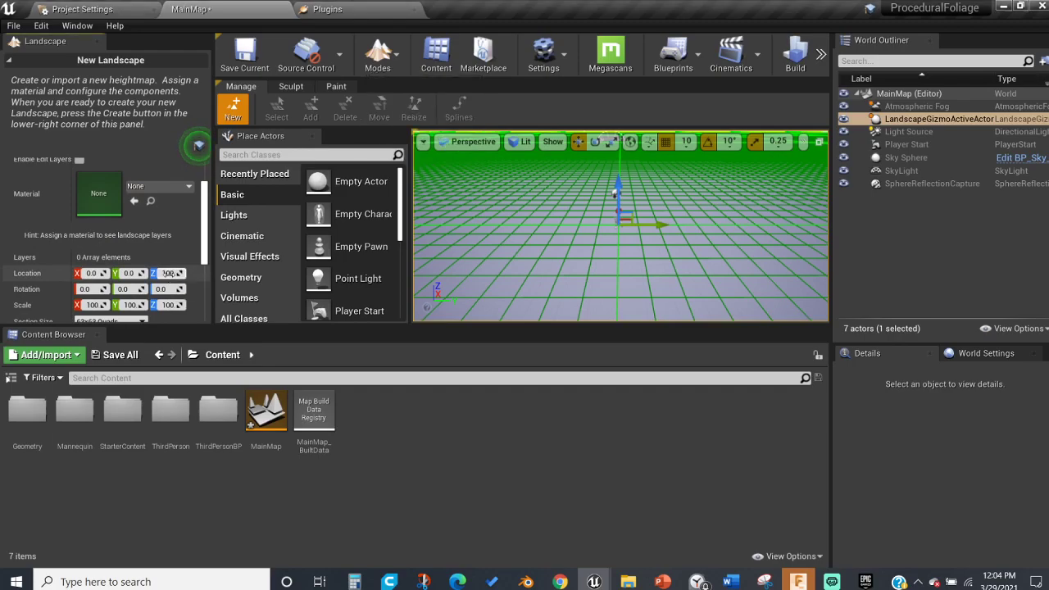
type("0")
key("Return")
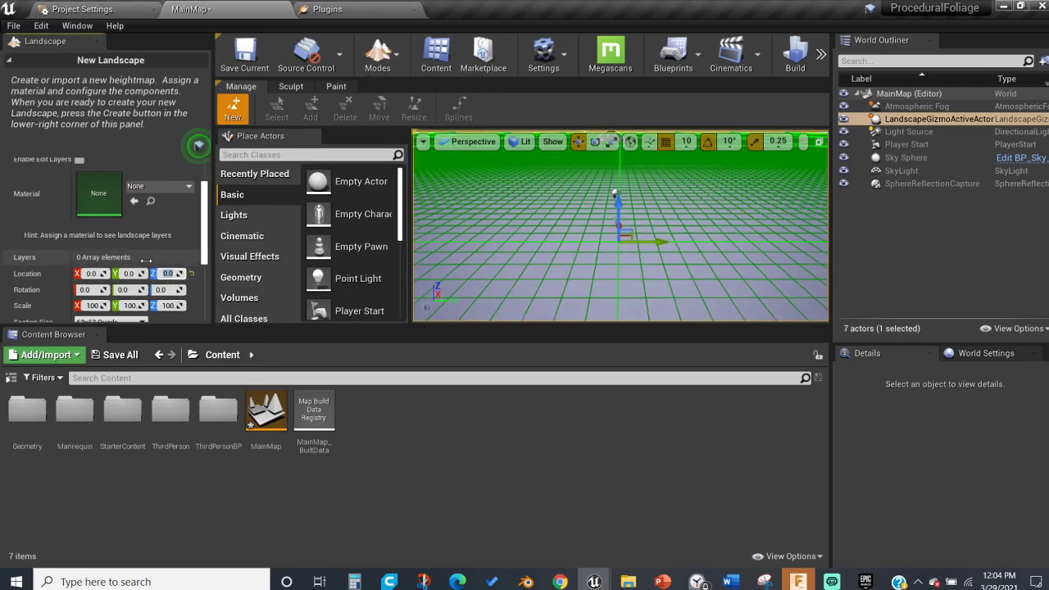
scroll(176, 305, "down", 4)
left_click(191, 312)
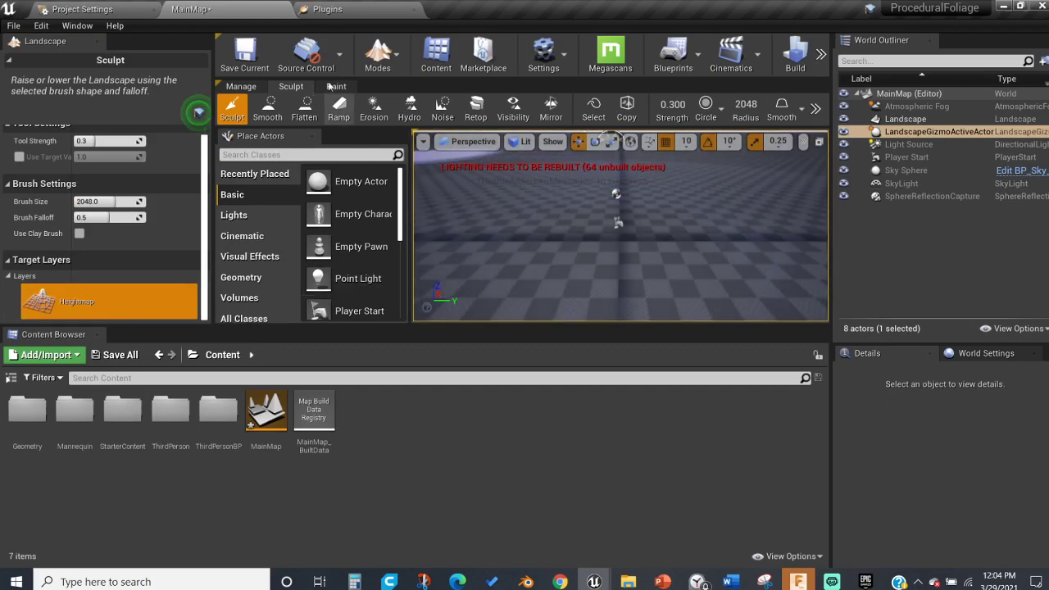
Return to Select mode and set the mobility of both the SkyLight and the Light Source to Movable
left_click(378, 51)
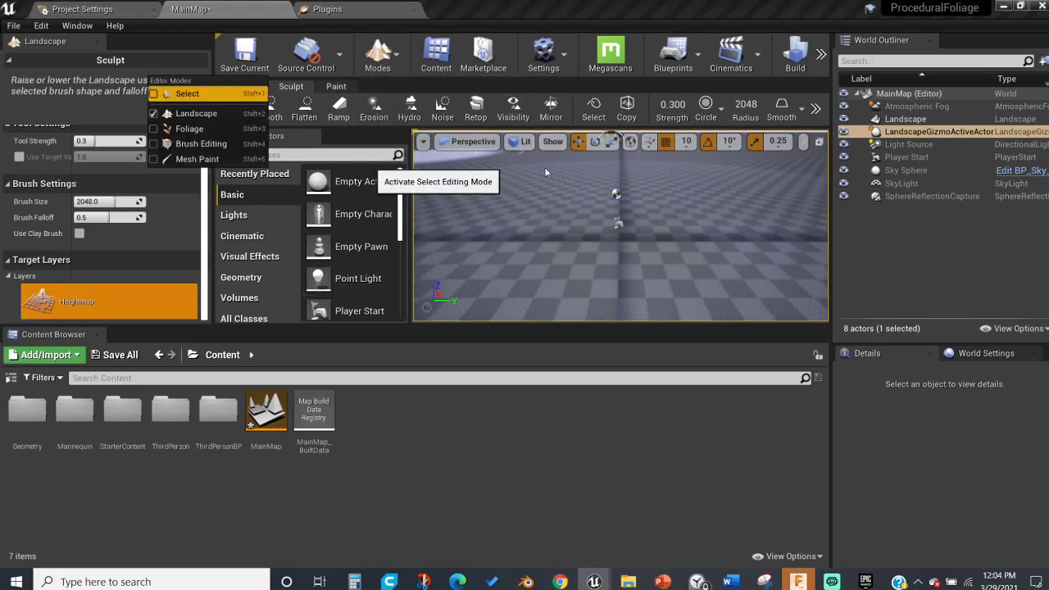
left_click(394, 93)
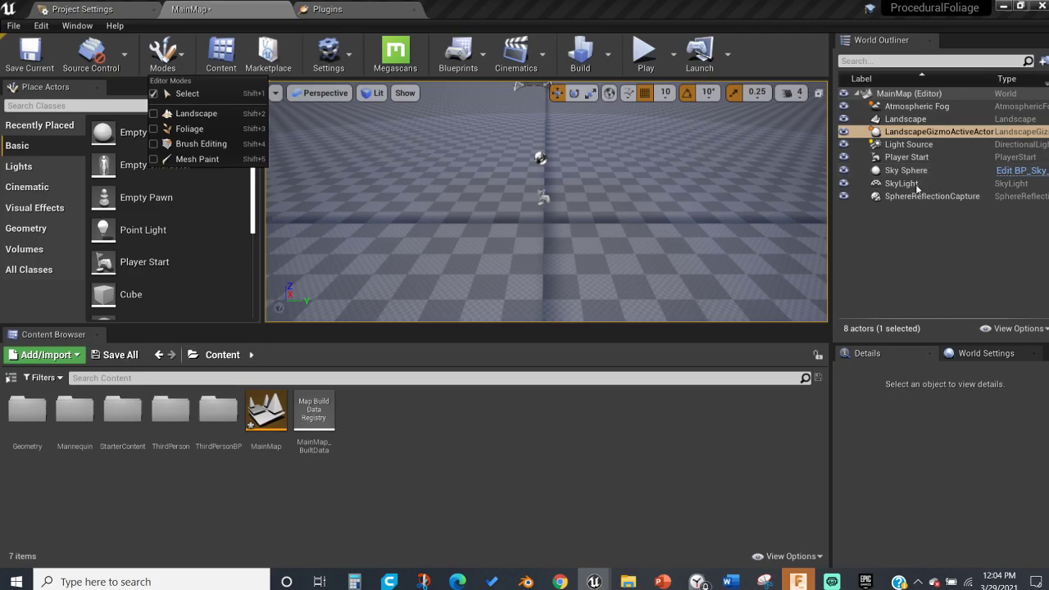
left_click(902, 184)
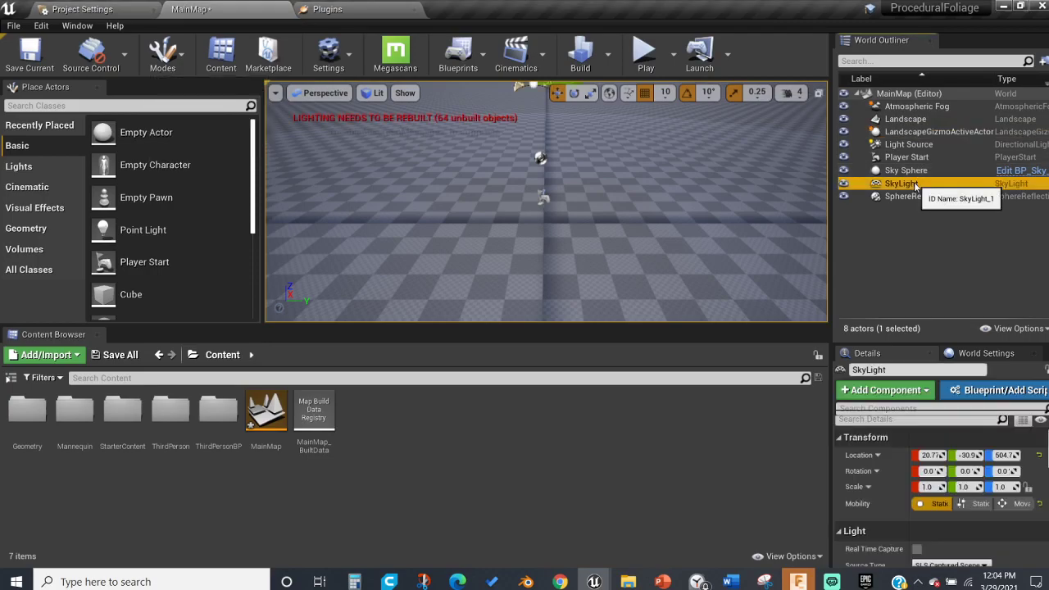
left_click(1022, 502)
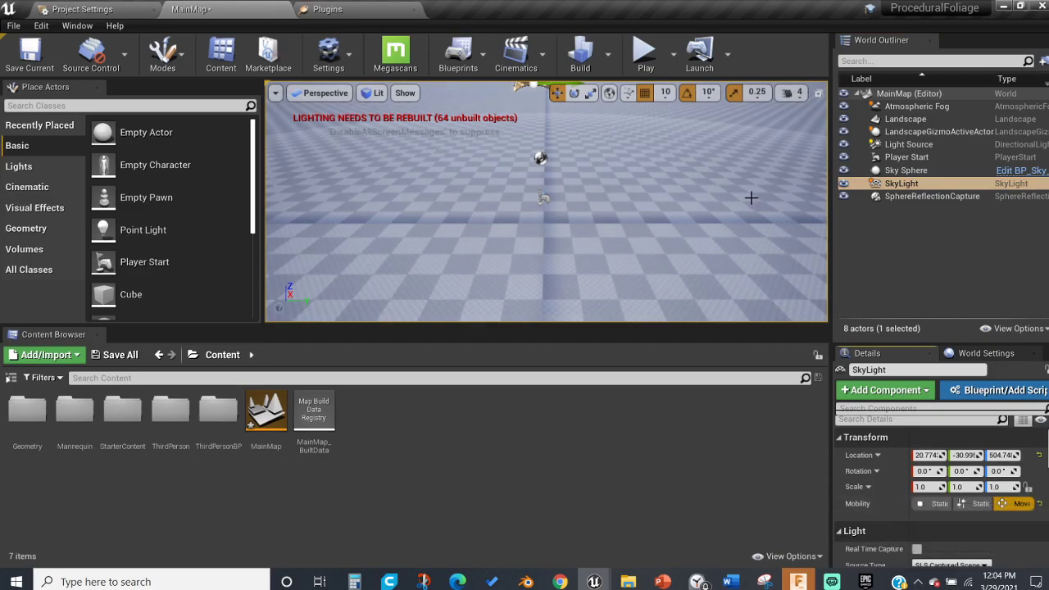
left_click(922, 145)
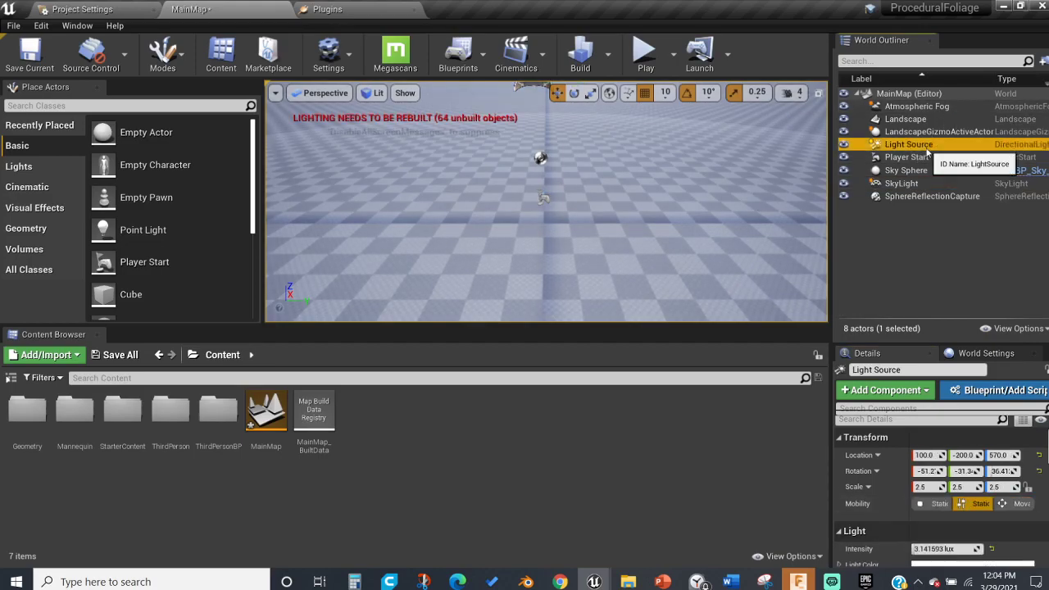
left_click(1017, 504)
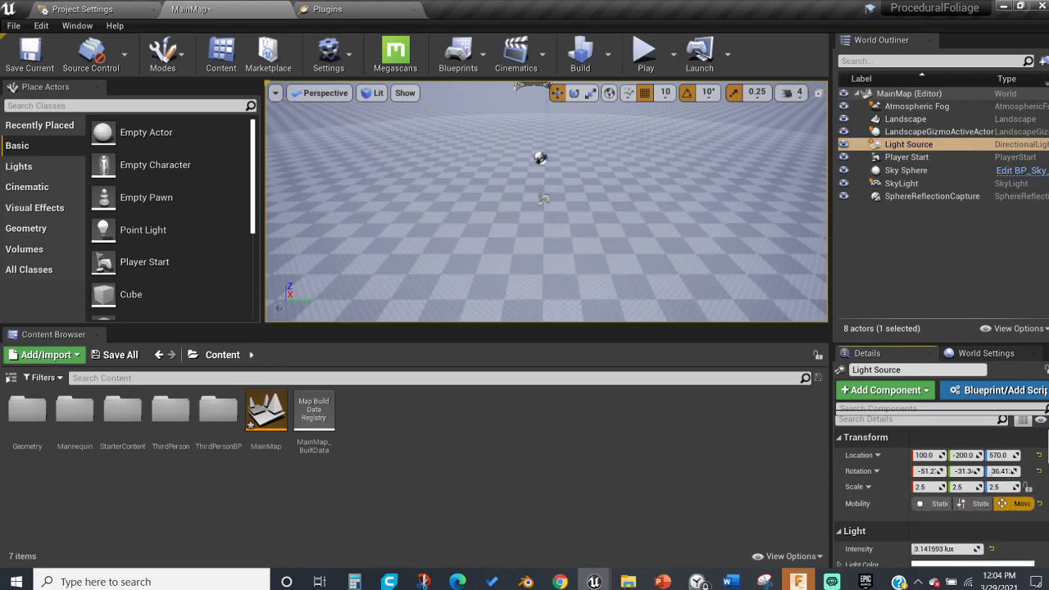
Save the level and play it in the viewport, moving the character across the landscape before stopping
left_click(639, 139)
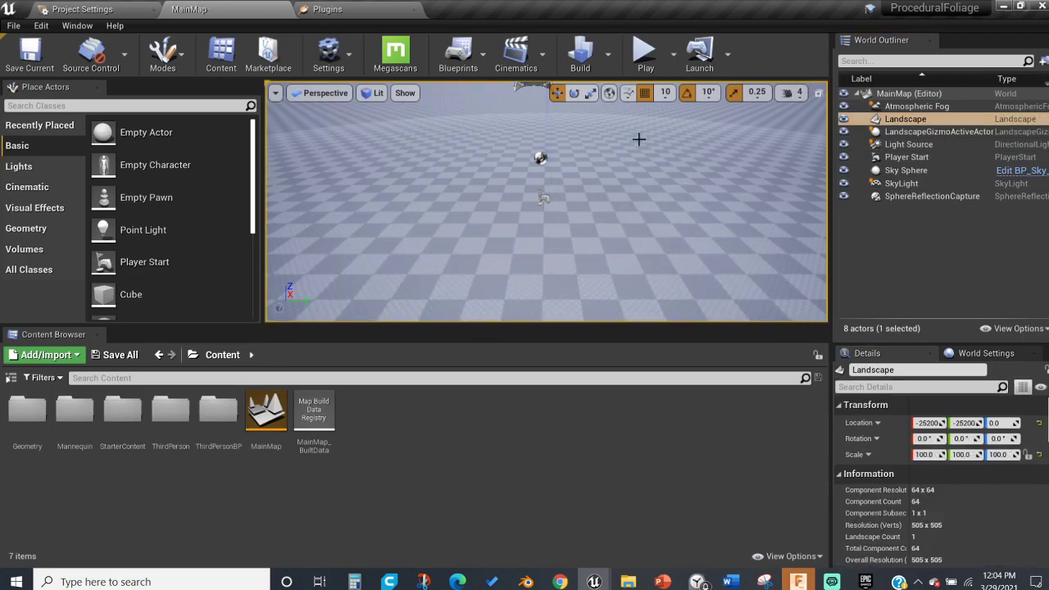
key("alt+p")
key("a")
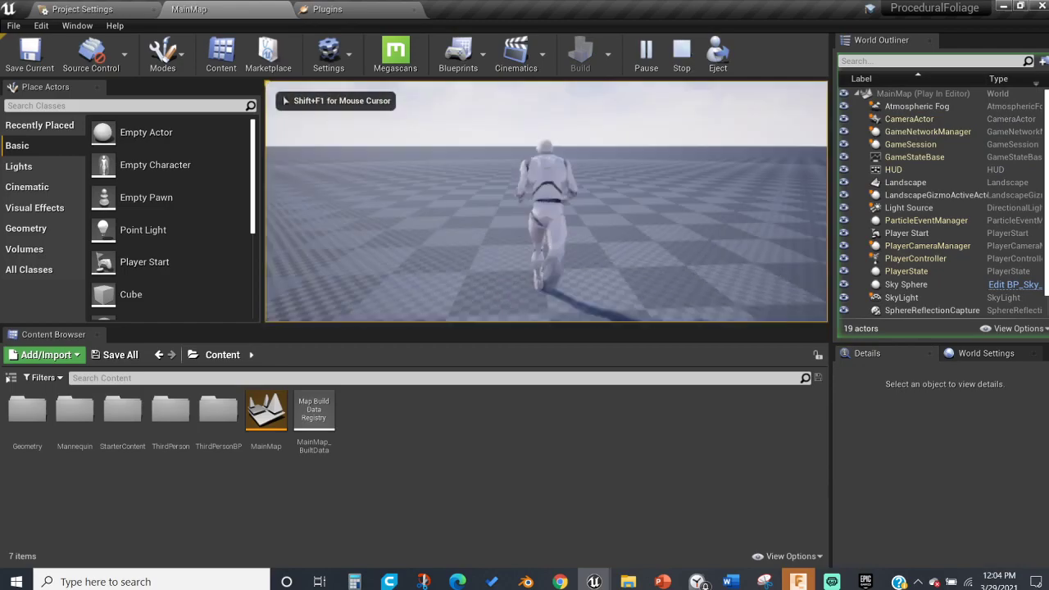
key("Escape")
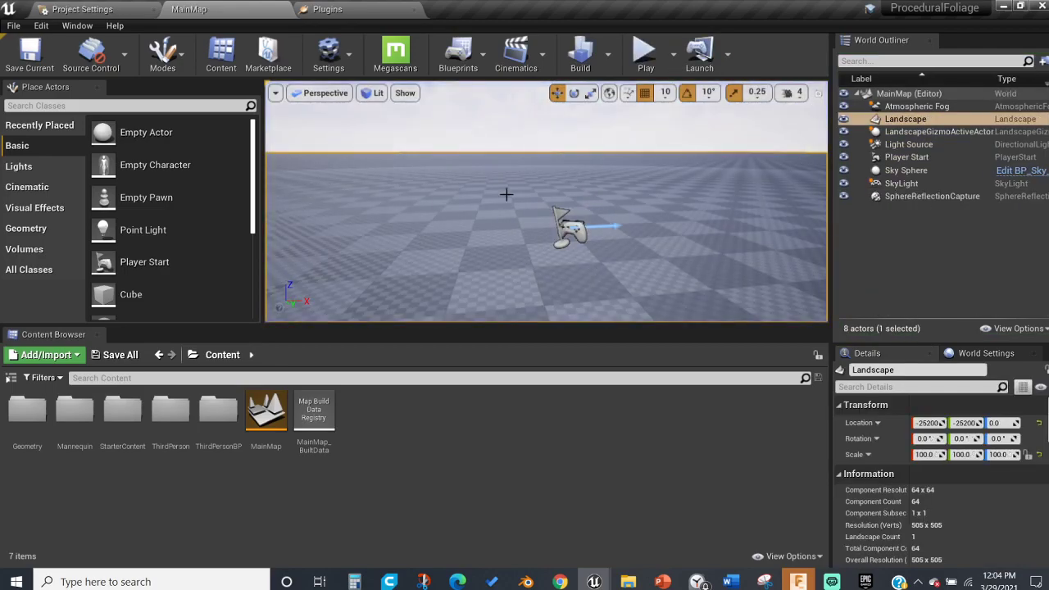
left_click(906, 169)
left_click(907, 159)
left_click_drag(898, 183, 914, 200)
left_click(914, 197)
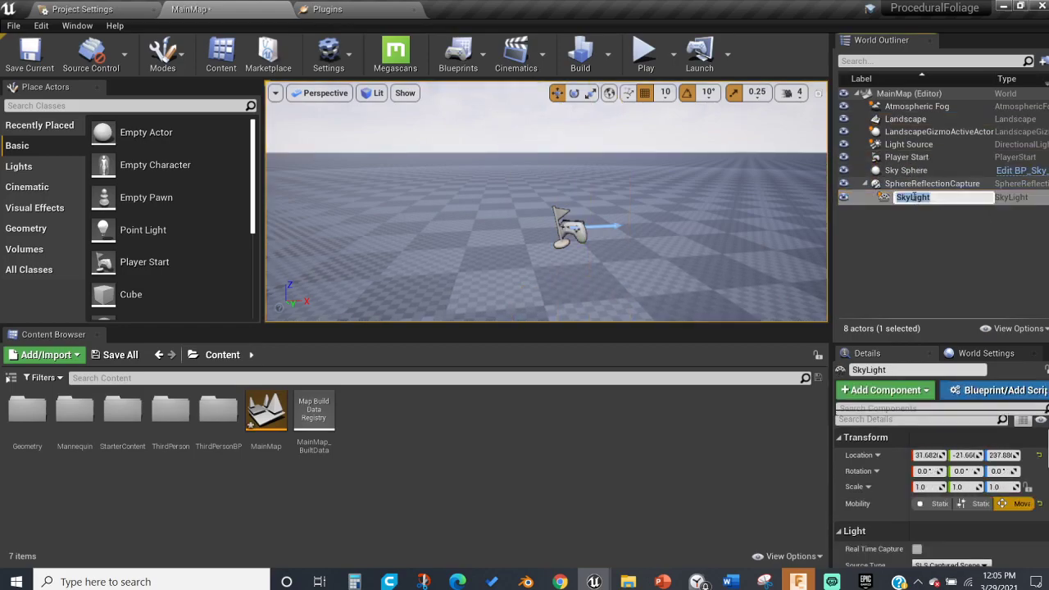
left_click(870, 212)
key("ctrl+z")
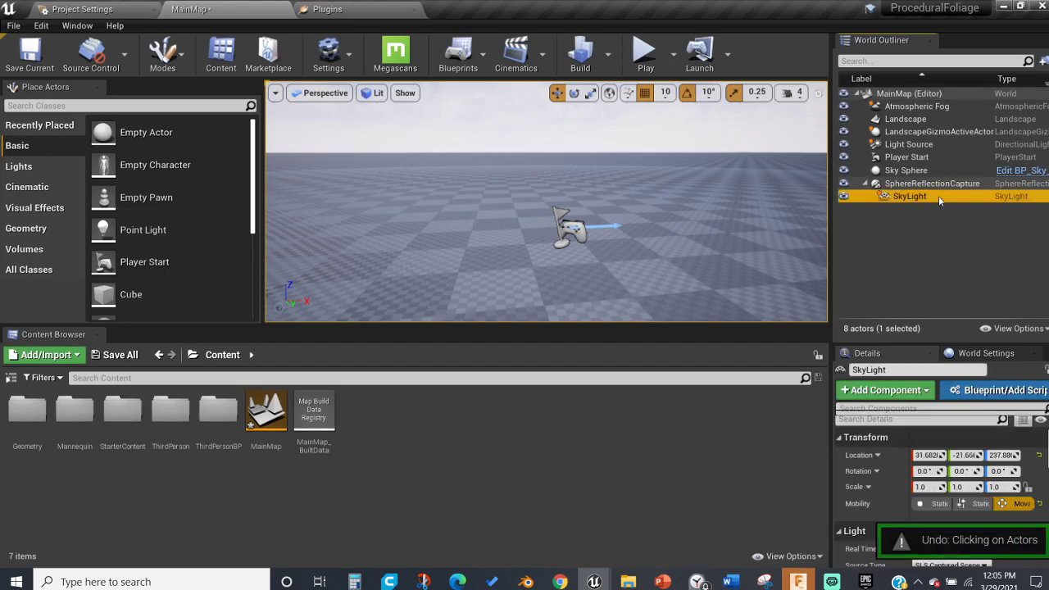
key("ctrl+z")
Delete the SphereReflectionCapture actor and play the level again, running the character over the landscape before stopping
left_click(924, 196)
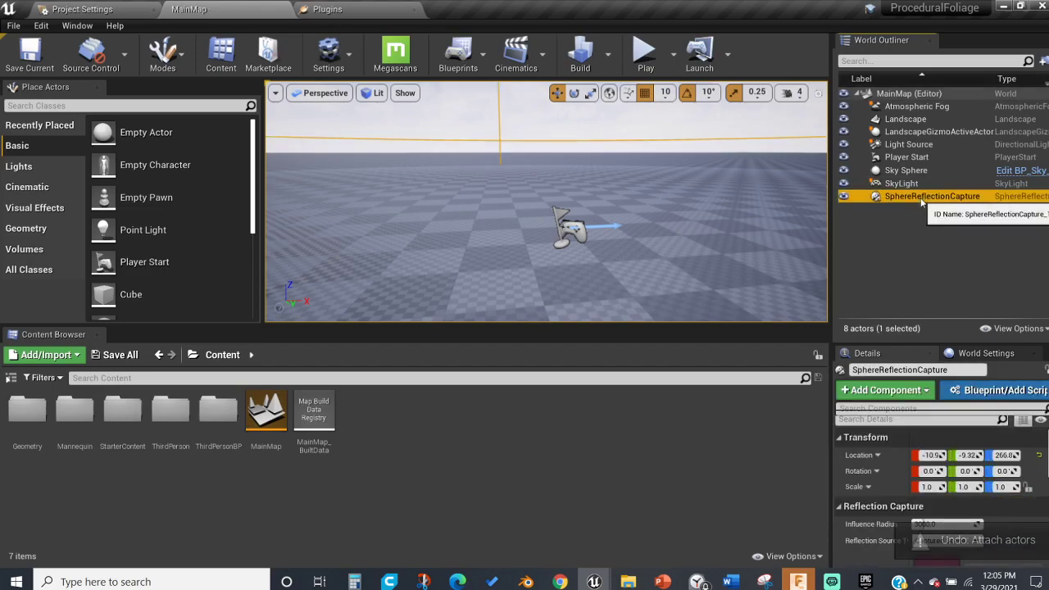
key("Delete")
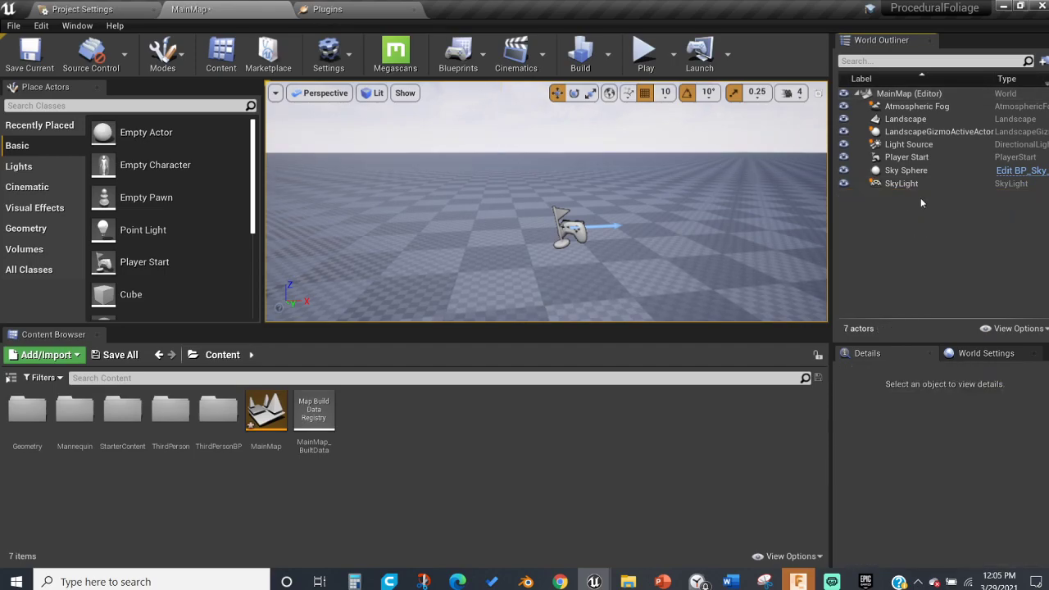
left_click(553, 157)
key("alt+p")
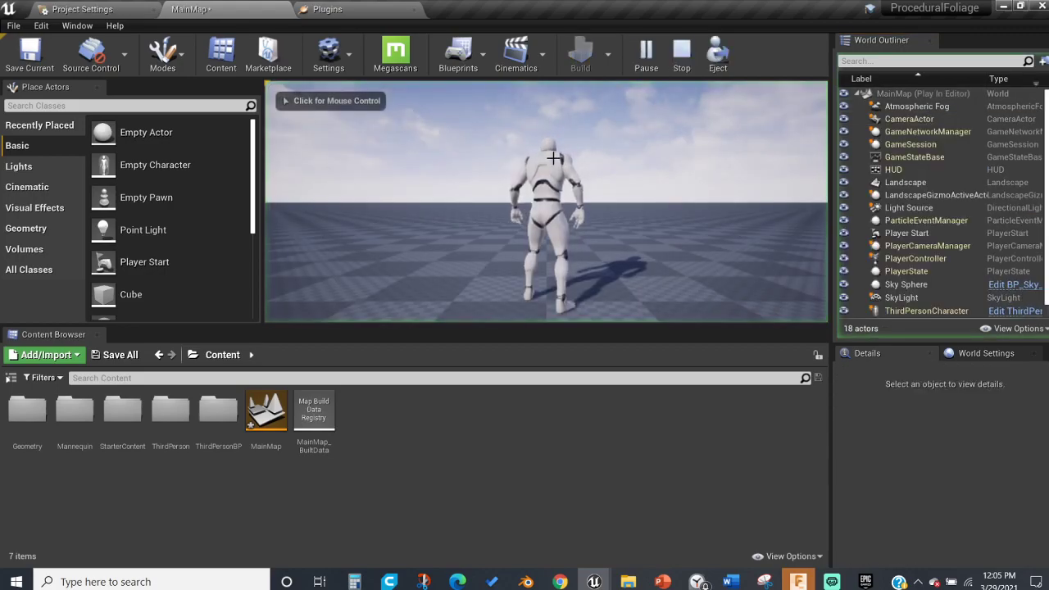
left_click(547, 202)
key("w")
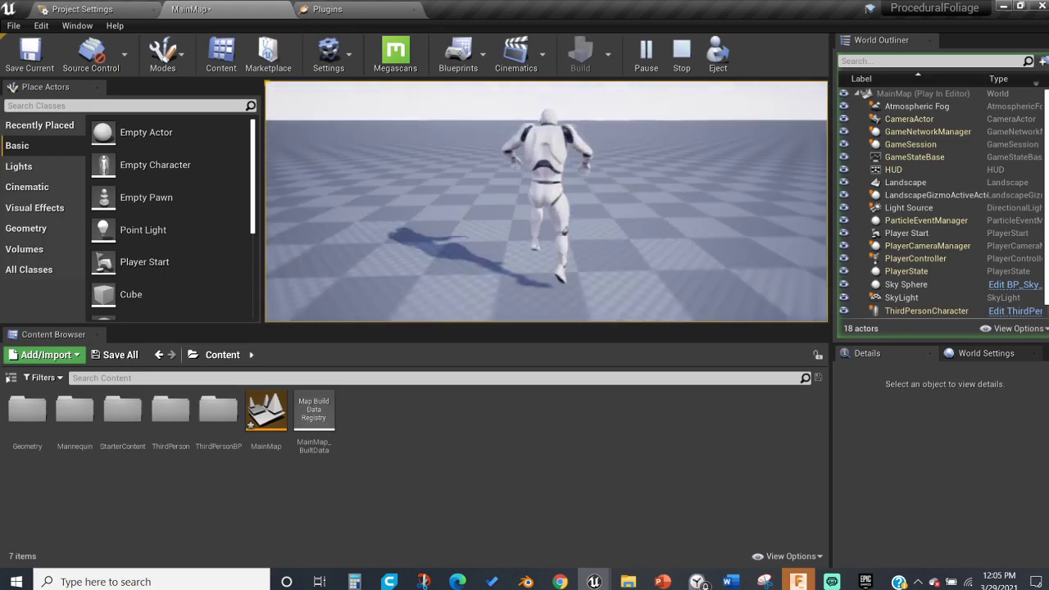
key("shift+F1")
key("Escape")
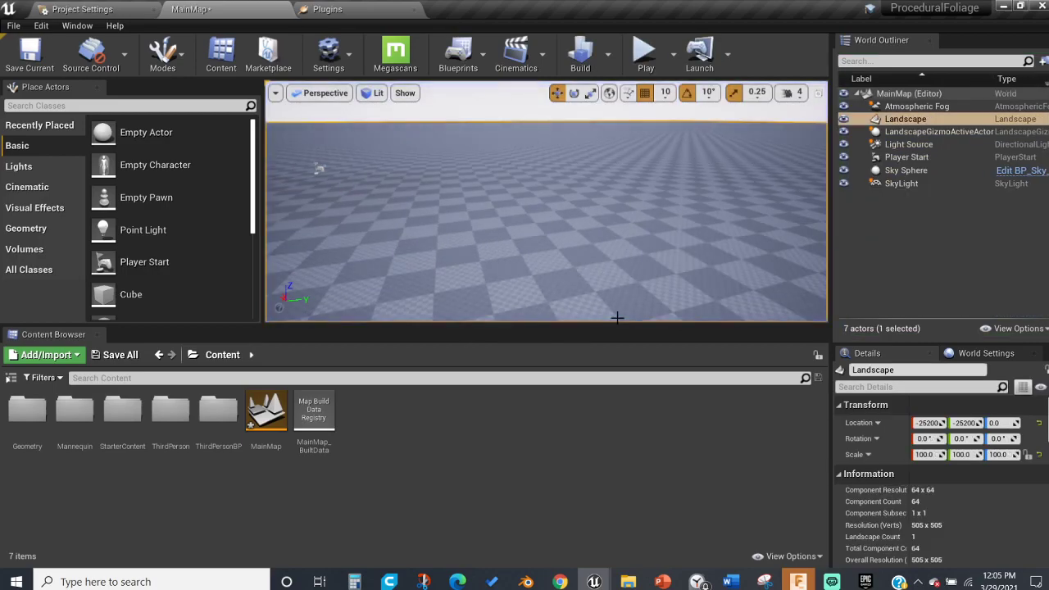
Save the current level with its landscape and lighting changes
key("ctrl+s")
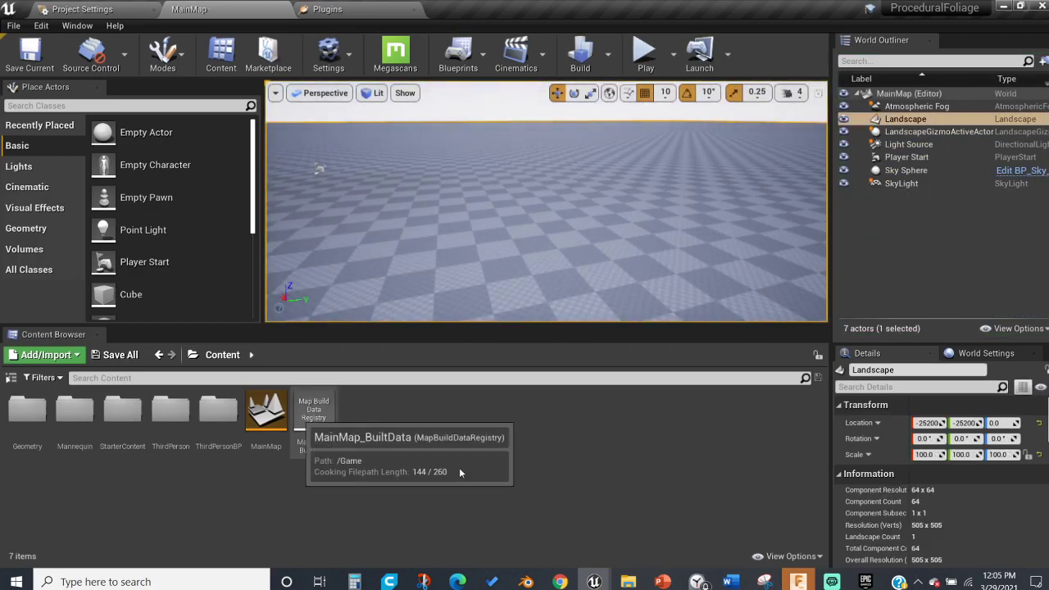
right_click(487, 488)
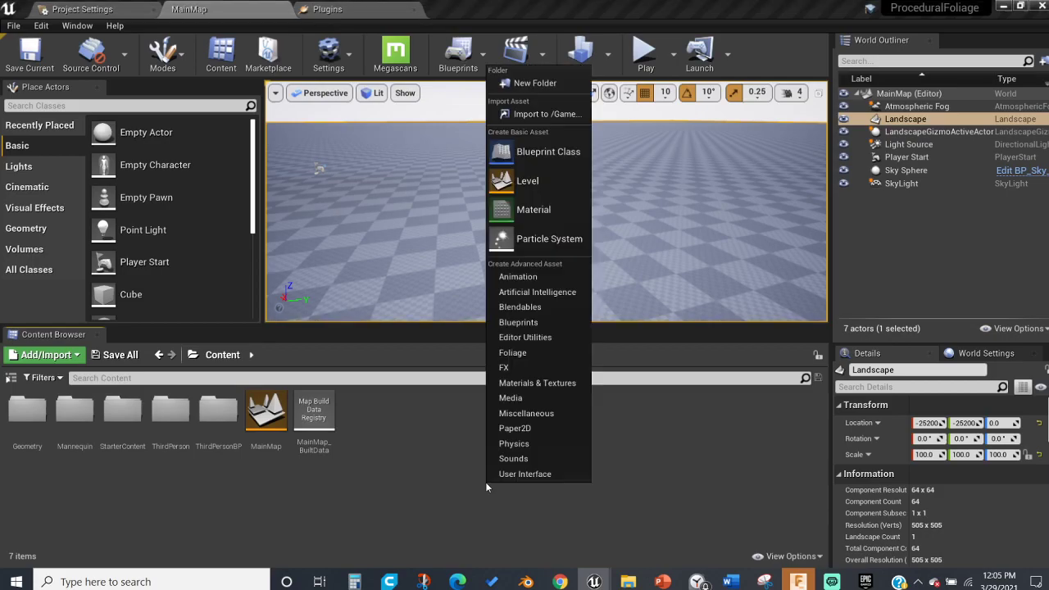
mouse_move(525, 277)
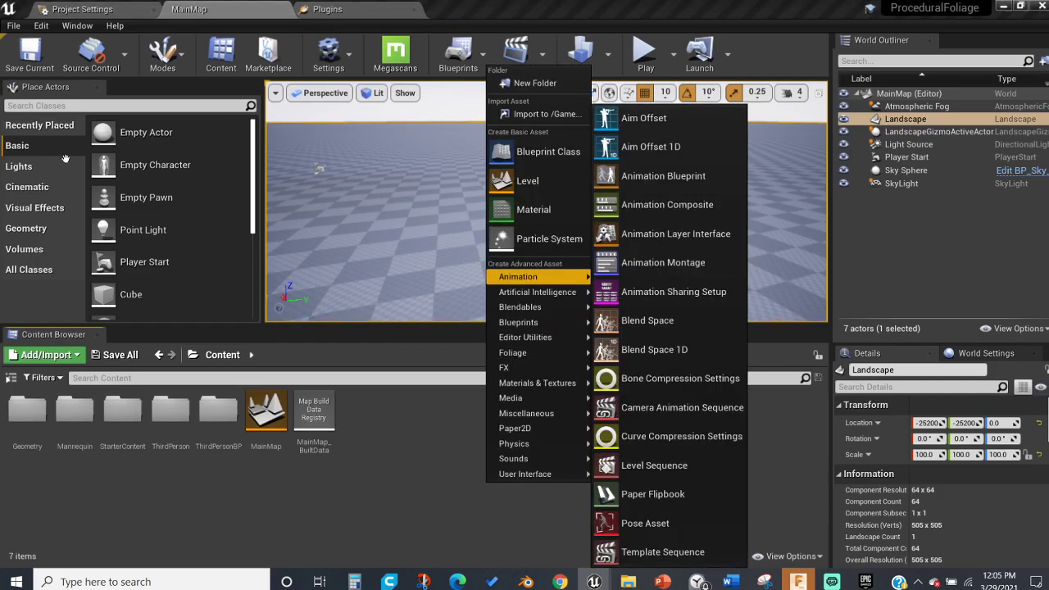
Search the placeable actor classes for "proc" and place a Procedural Foliage Volume on the landscape
left_click(25, 250)
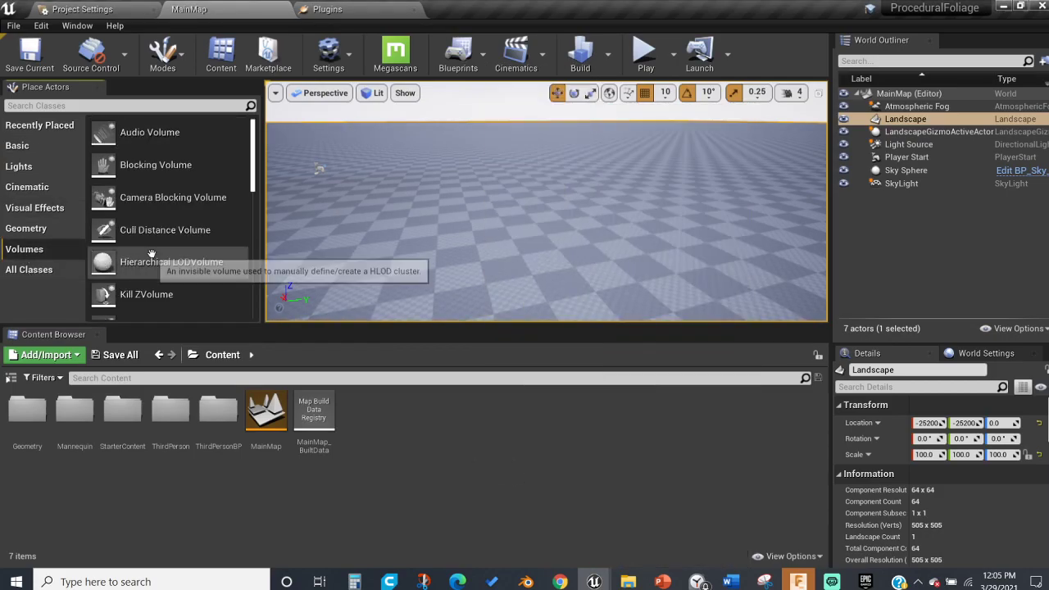
scroll(151, 253, "down", 5)
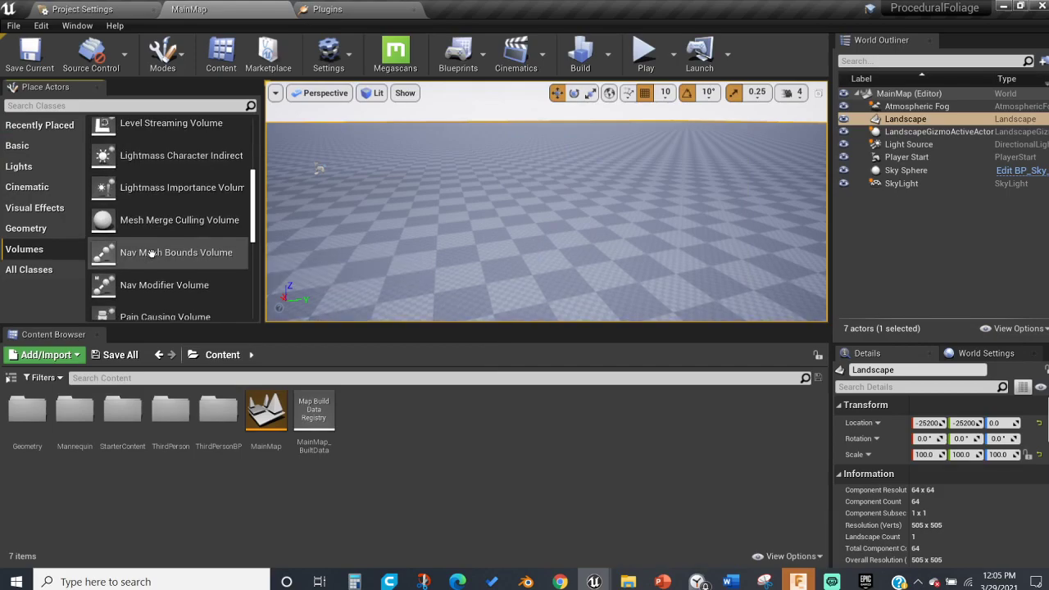
scroll(151, 253, "down", 2)
scroll(151, 253, "up", 1)
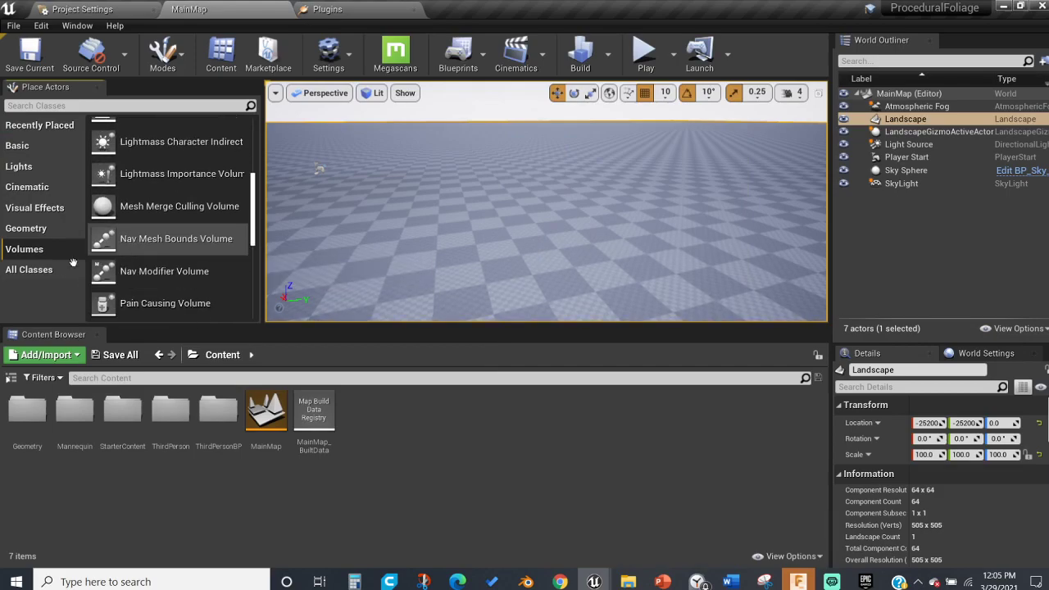
left_click(29, 269)
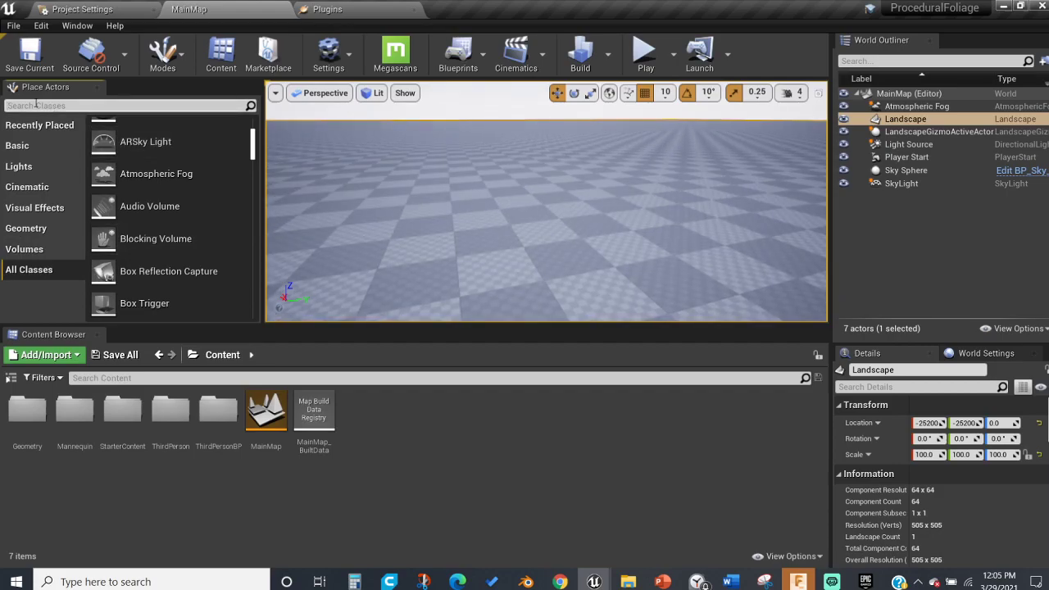
left_click(36, 105)
type("proc")
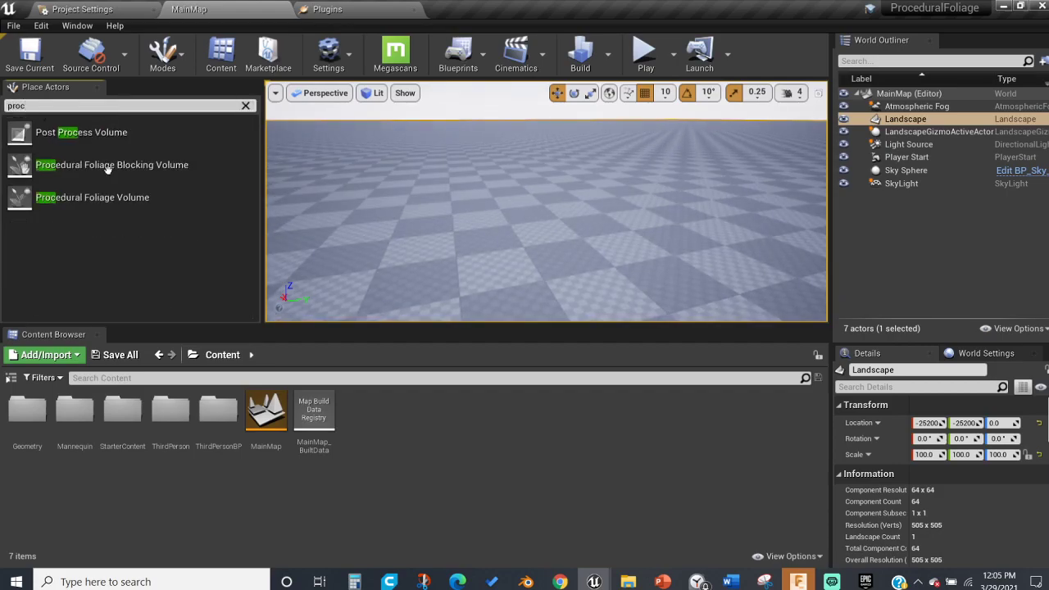
left_click_drag(123, 198, 533, 211)
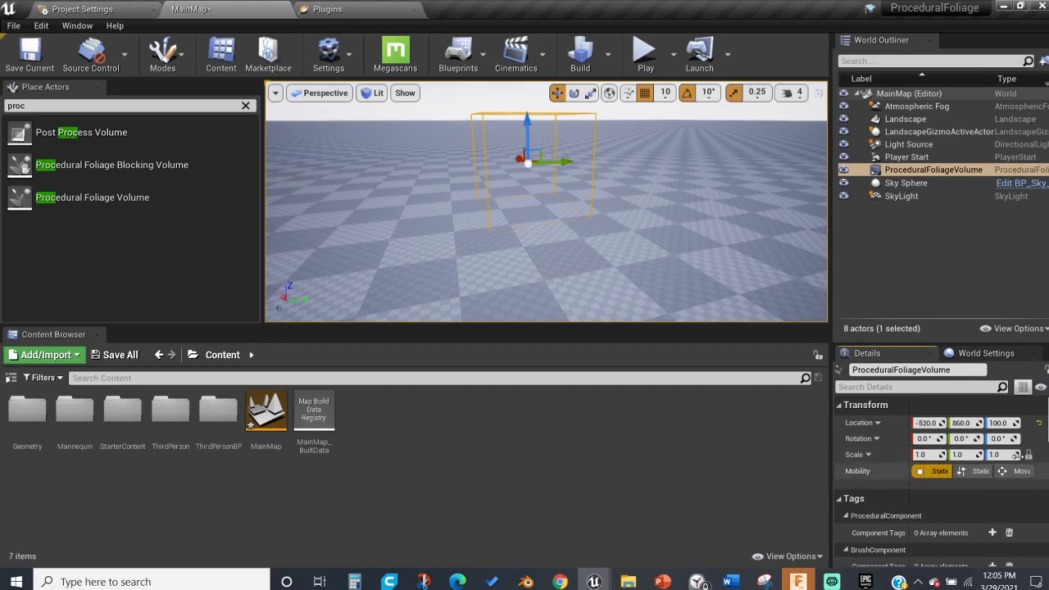
Set the X and Y scale of the Procedural Foliage Volume to 50
left_click(921, 455)
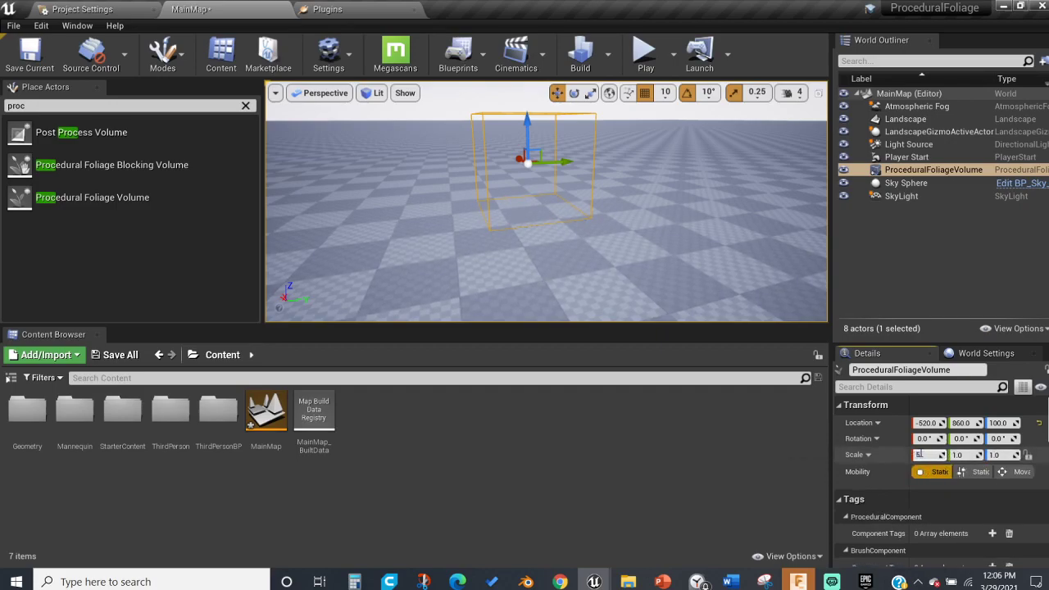
key("Return")
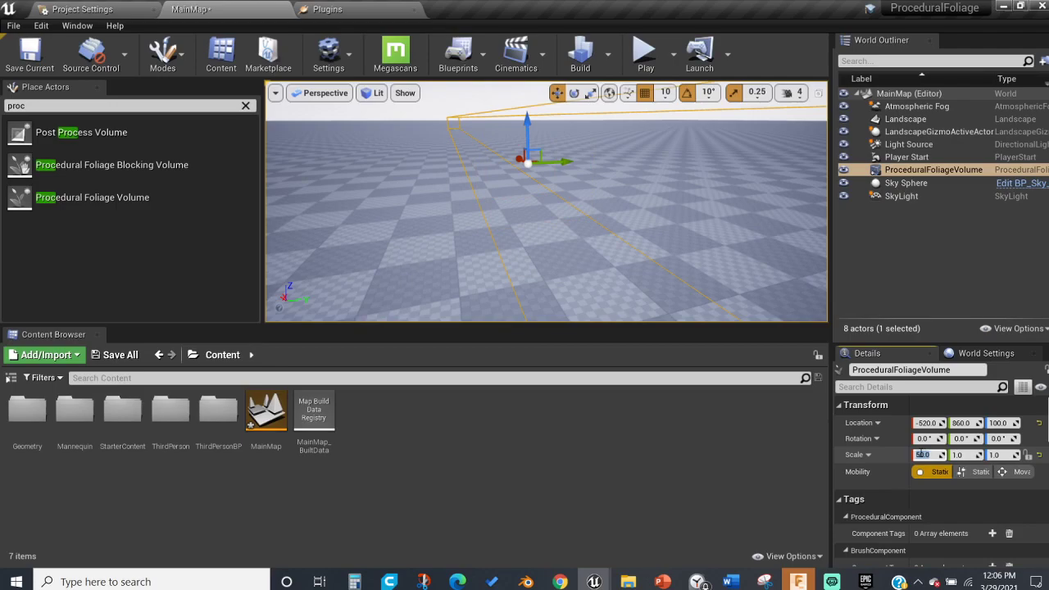
left_click(970, 455)
type("5")
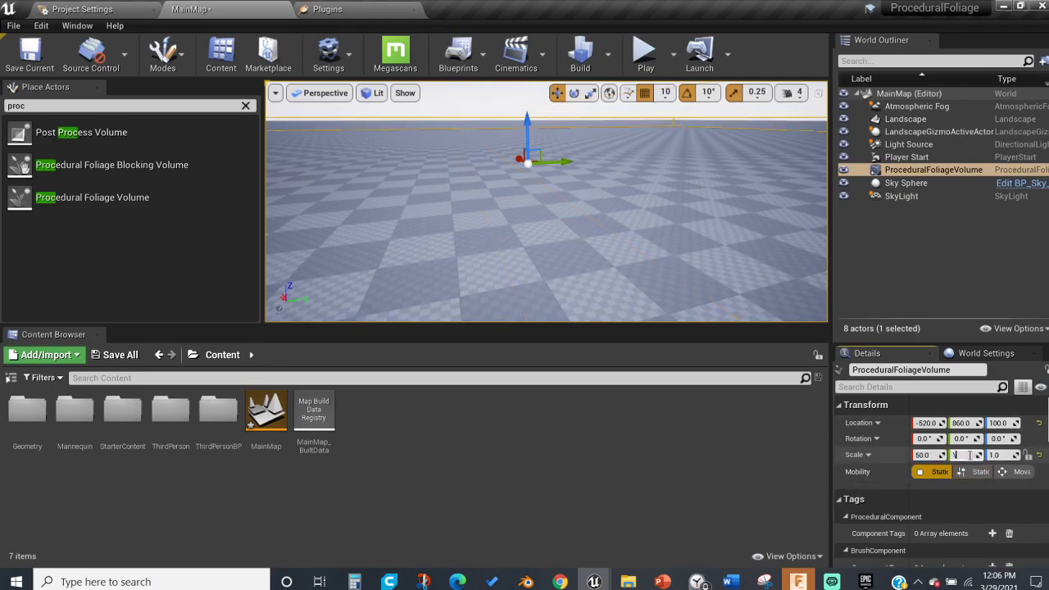
type("0")
key("Return")
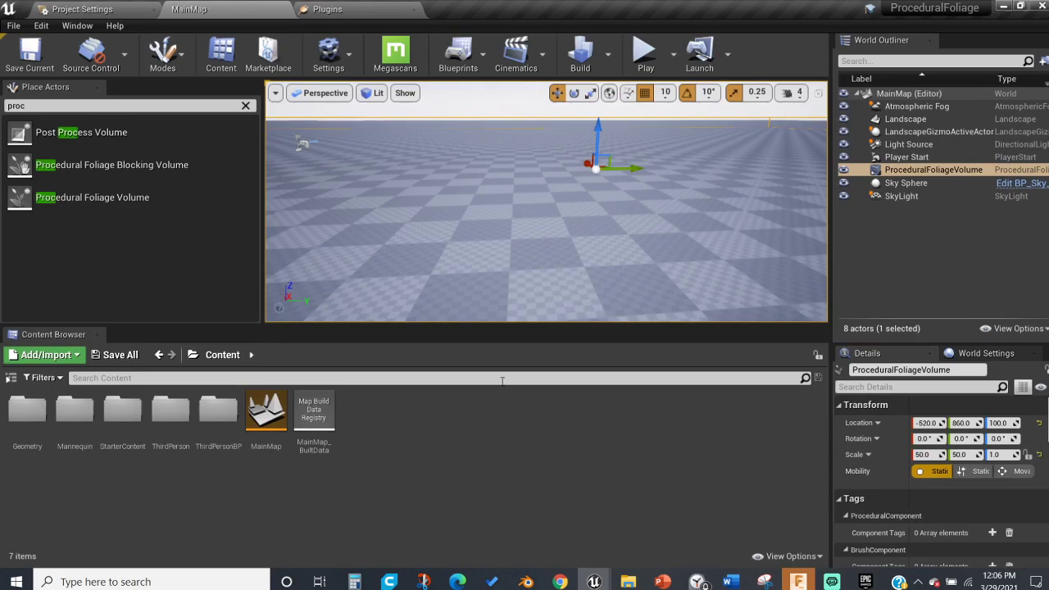
Create a Procedural Foliage Spawner asset named Trees in the Content folder and open it
right_click(471, 423)
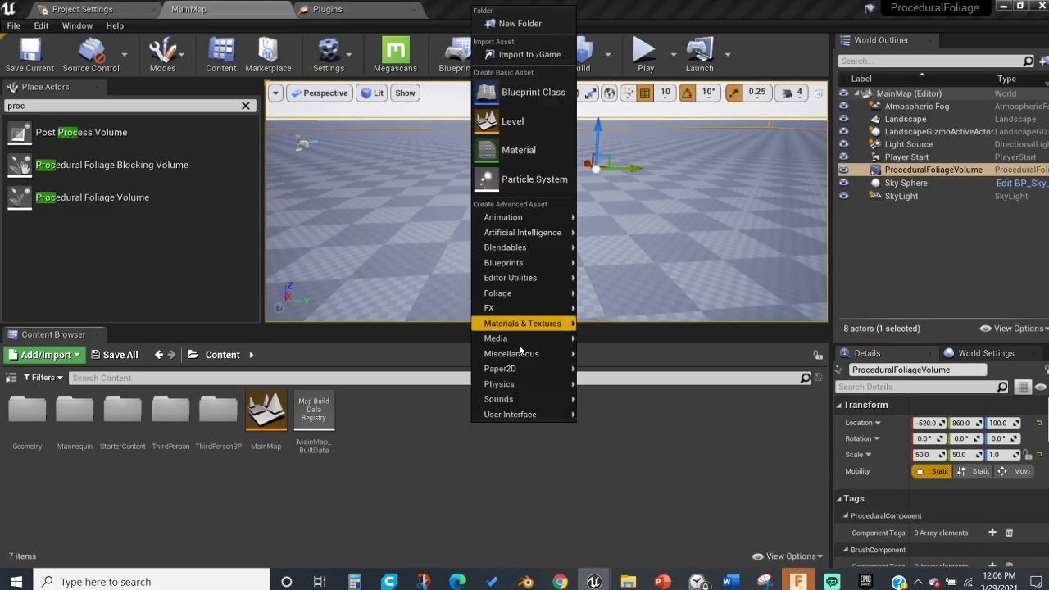
mouse_move(518, 352)
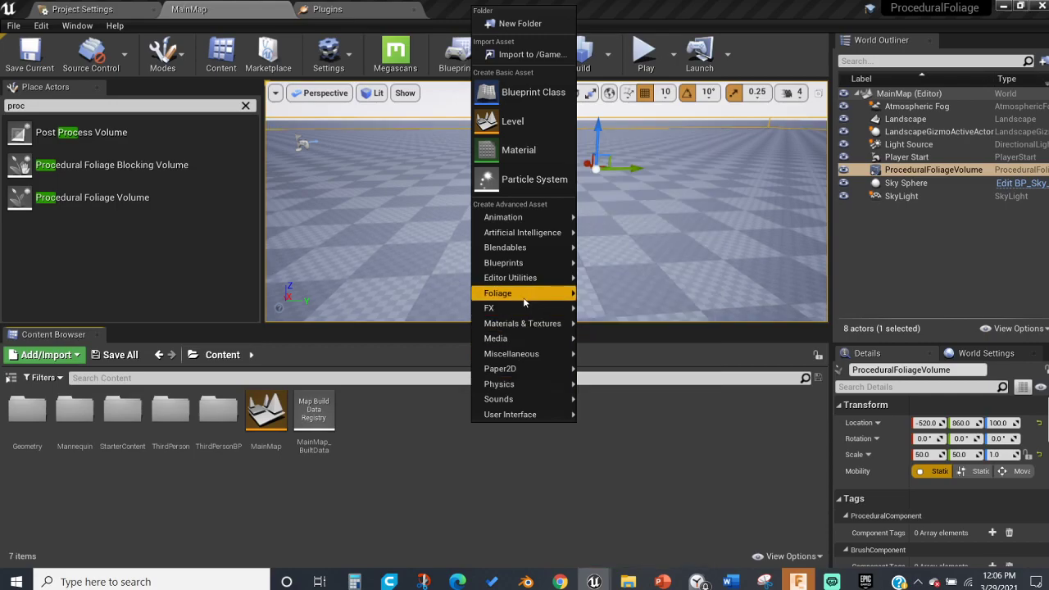
mouse_move(524, 299)
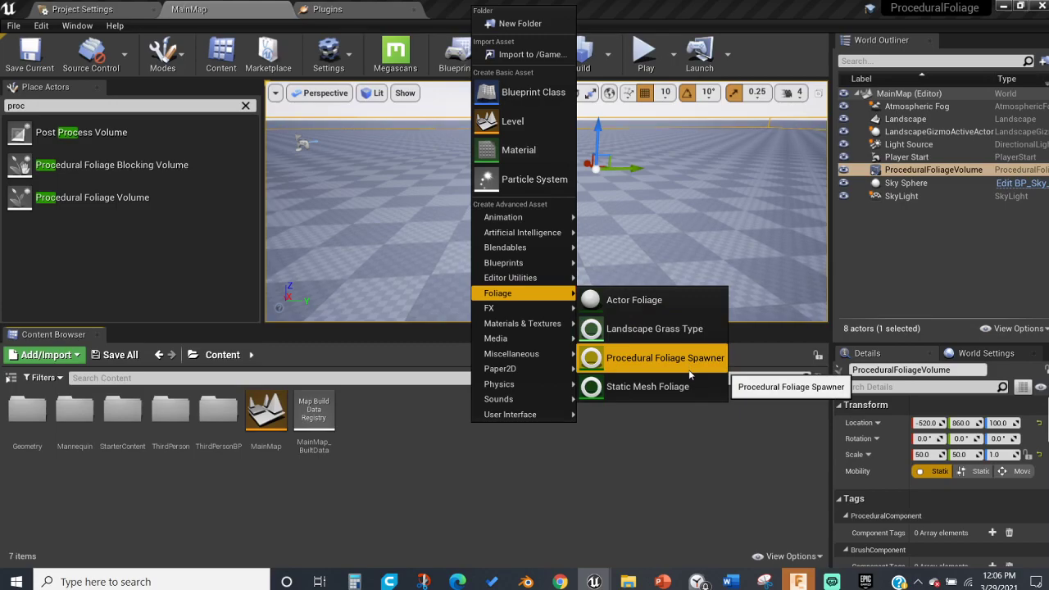
left_click(666, 359)
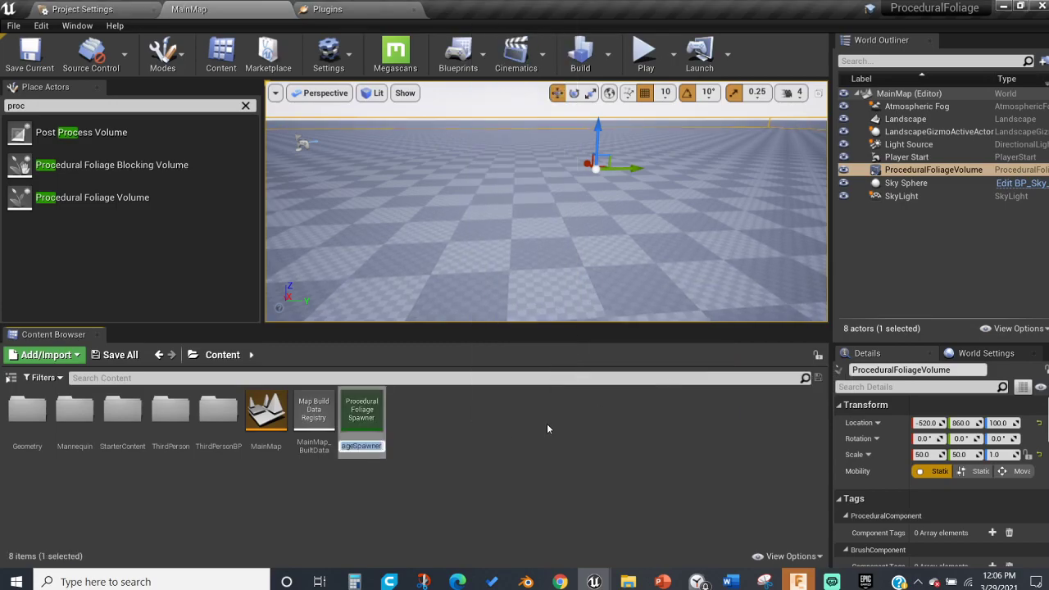
key("BackSpace")
type("Trees")
key("Return")
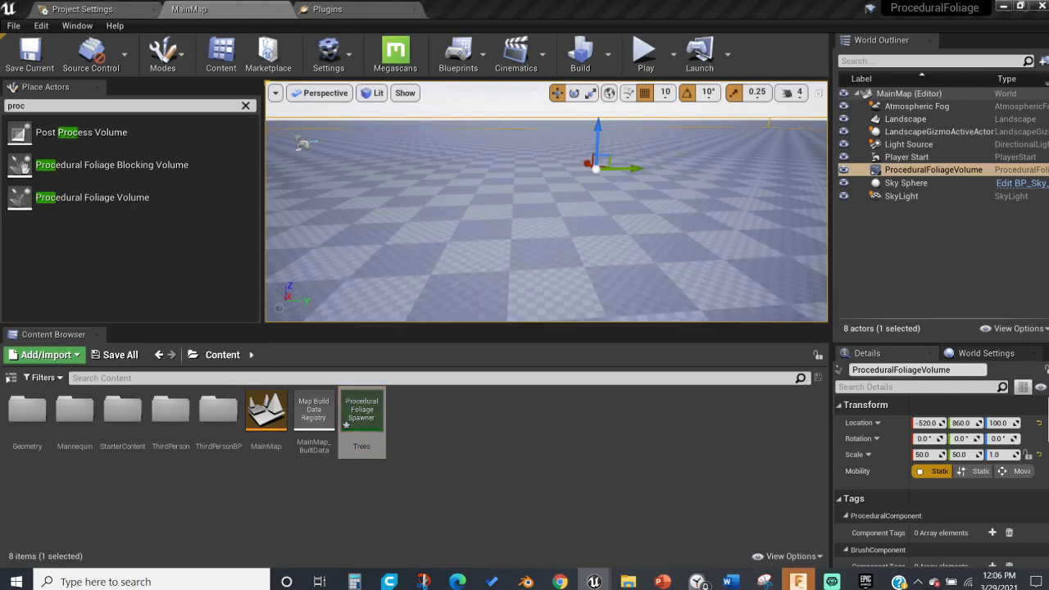
double_click(361, 414)
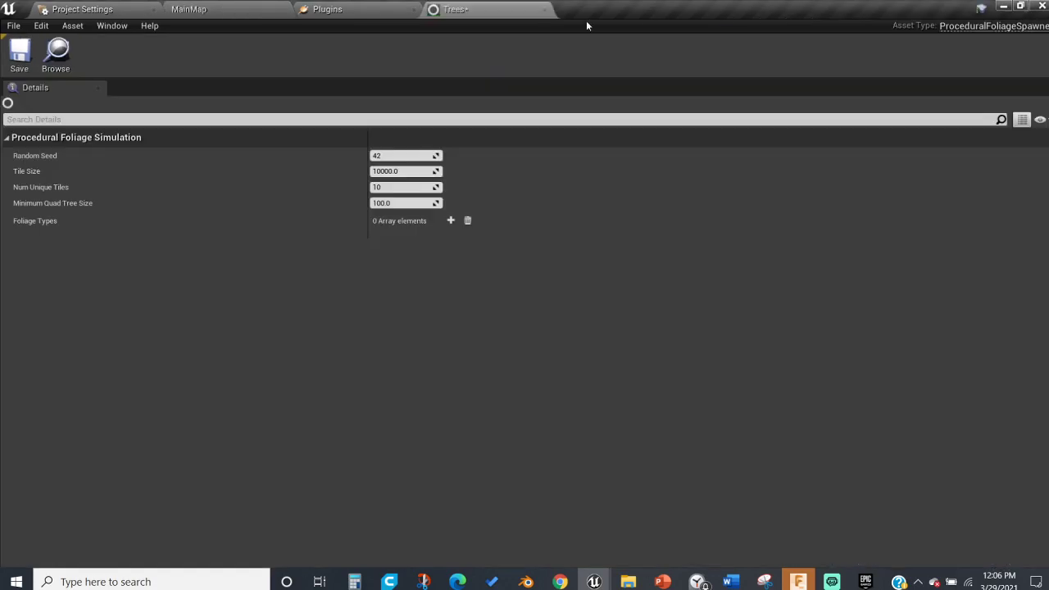
Create a Static Mesh Foliage asset named Mesh in the Content folder
right_click(433, 495)
mouse_move(498, 293)
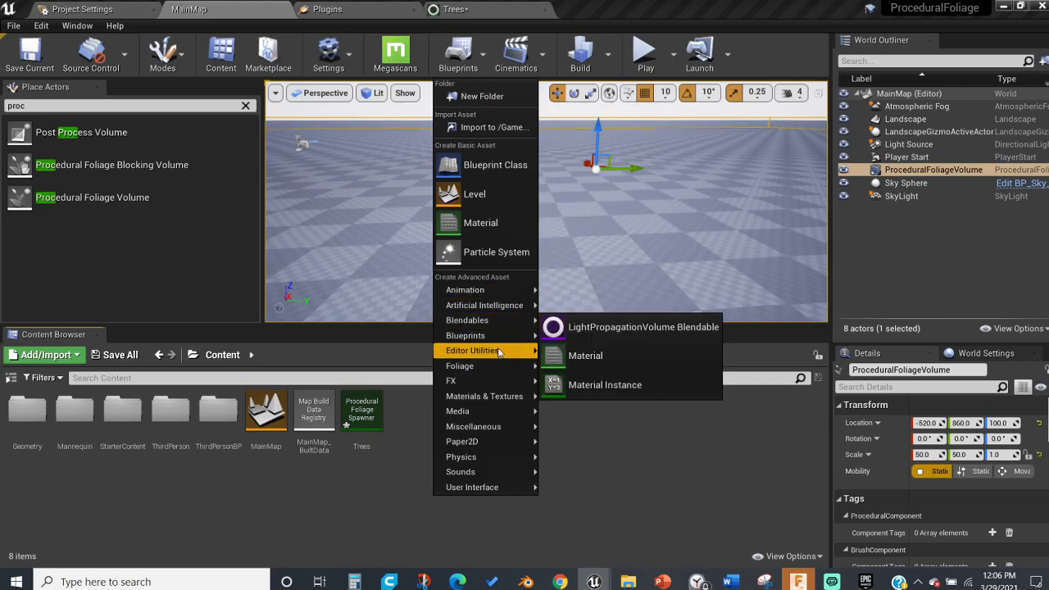
mouse_move(480, 369)
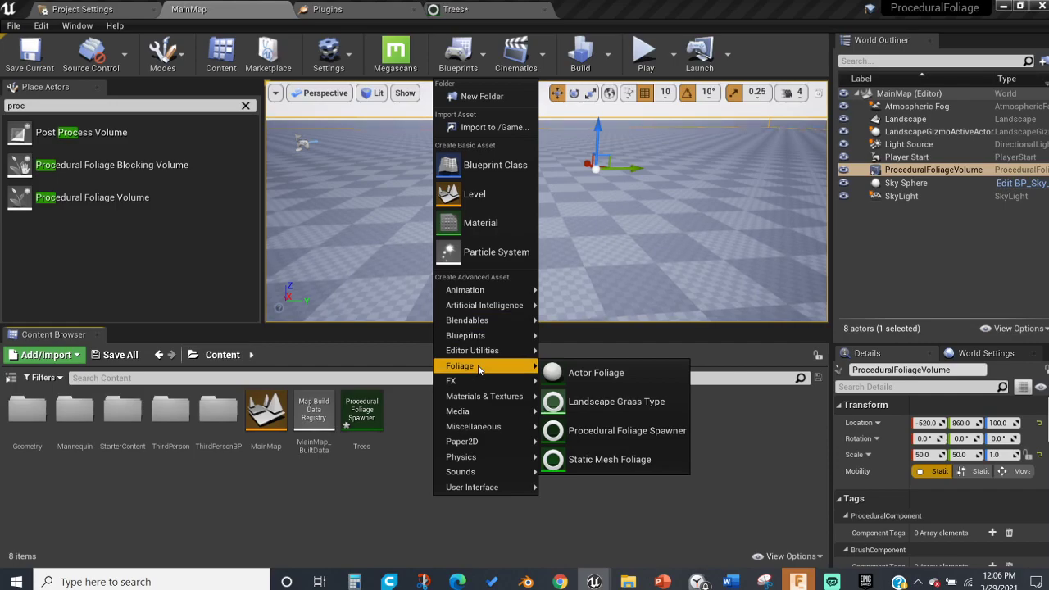
left_click(611, 462)
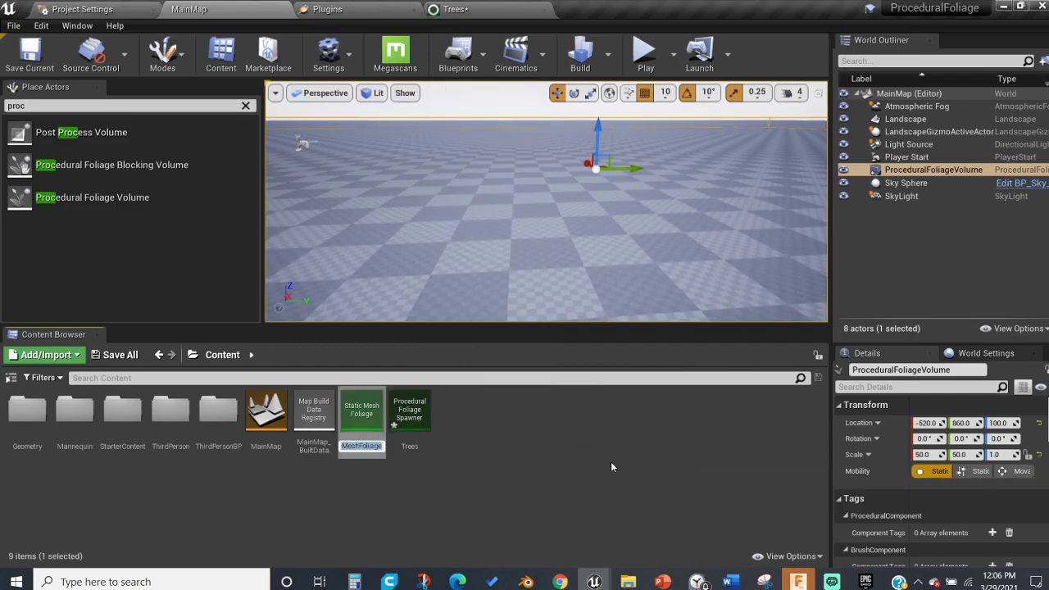
key("BackSpace")
type("Mesh'")
key("BackSpace")
key("Return")
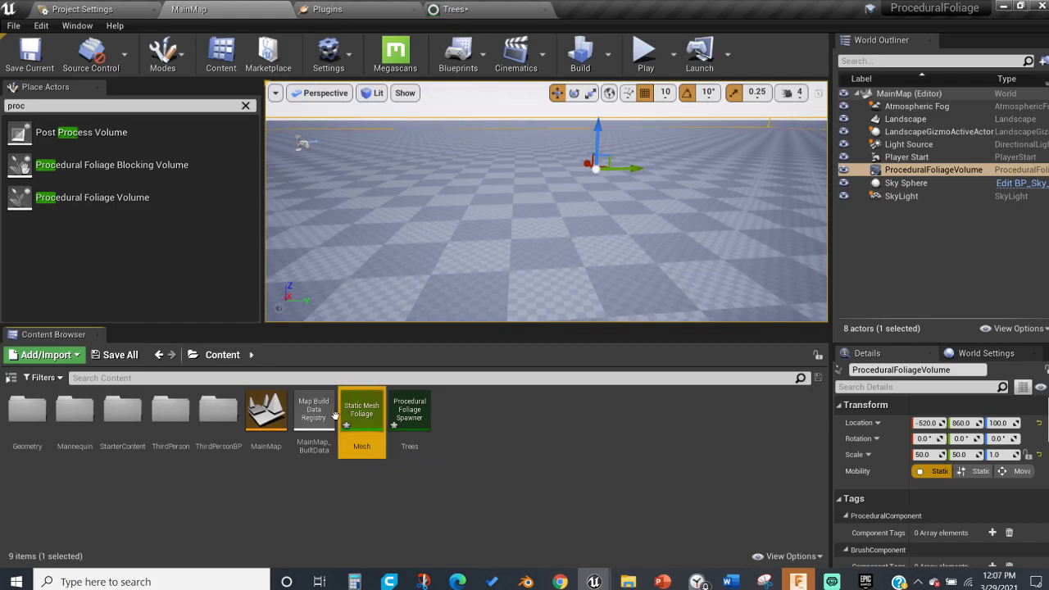
Assign the 1M_Cube static mesh to the Mesh foliage asset and save it
double_click(375, 423)
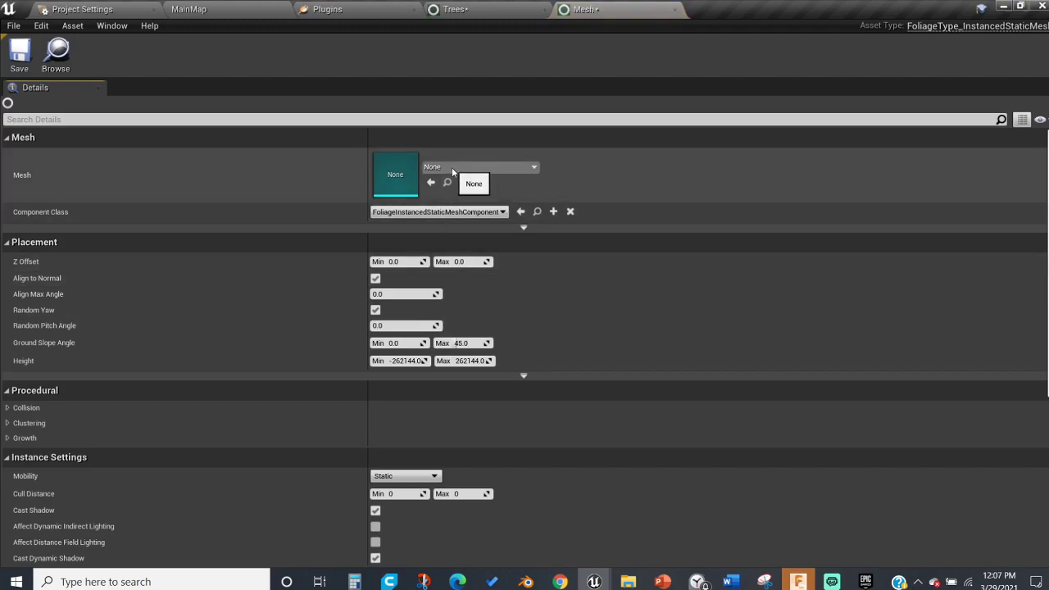
left_click(452, 167)
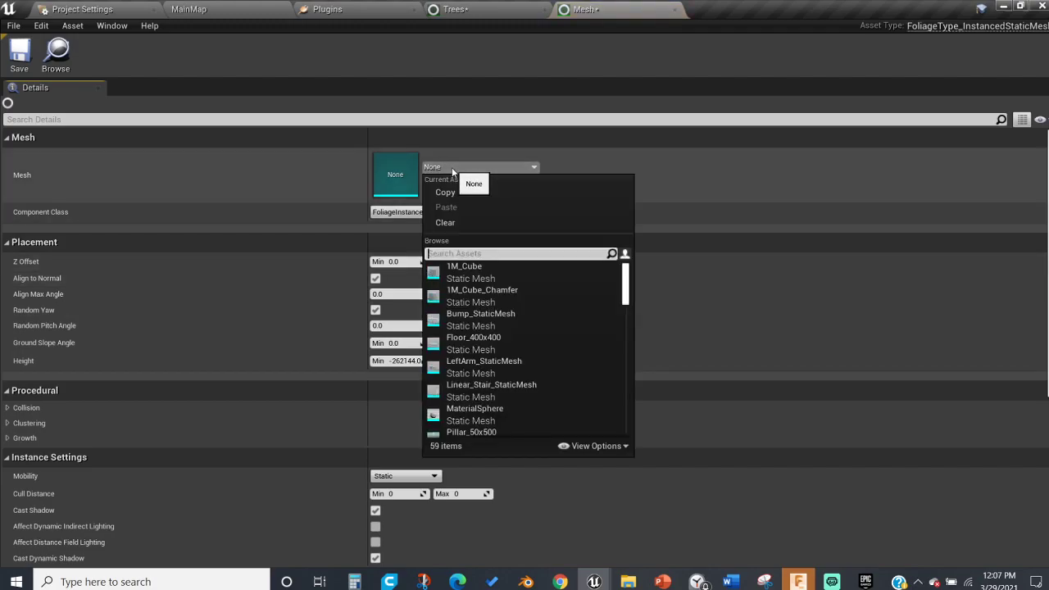
type("b")
key("BackSpace")
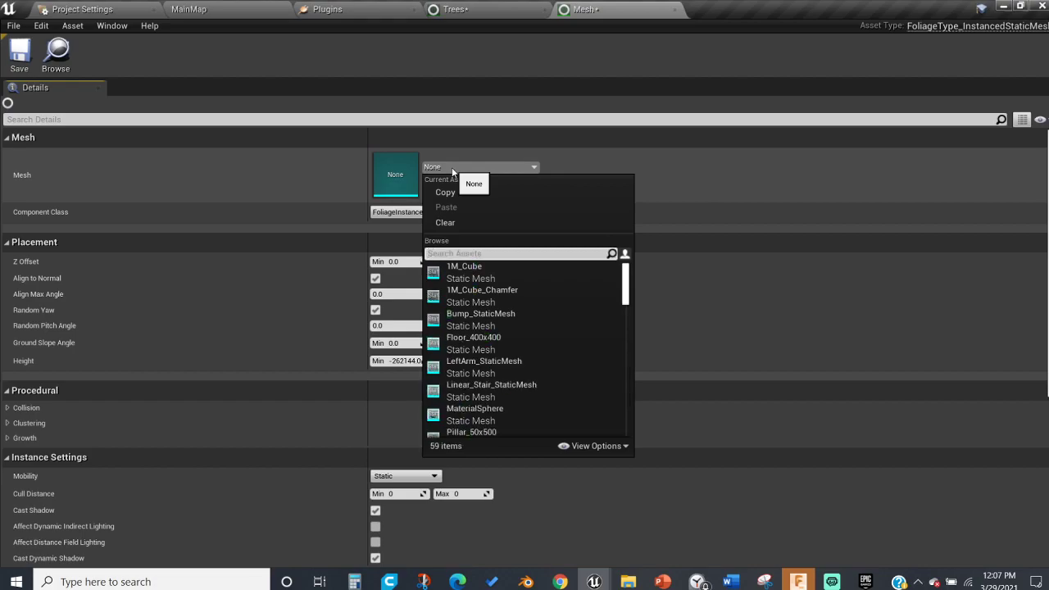
type("cub e")
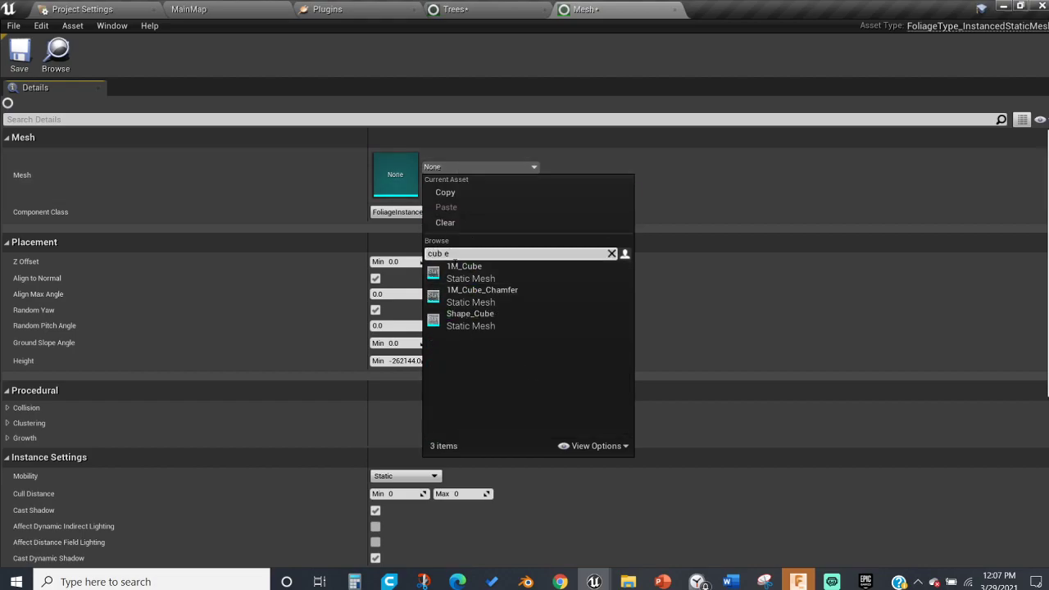
left_click(459, 268)
key("ctrl+s")
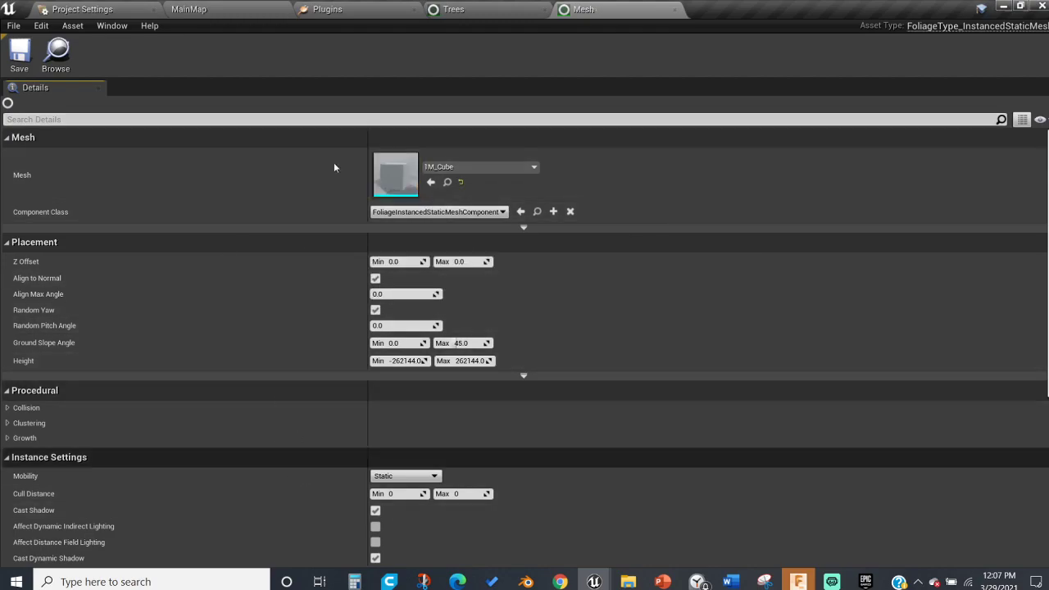
Add a Foliage Types element to the Trees spawner and assign the Mesh foliage asset to it
left_click(229, 5)
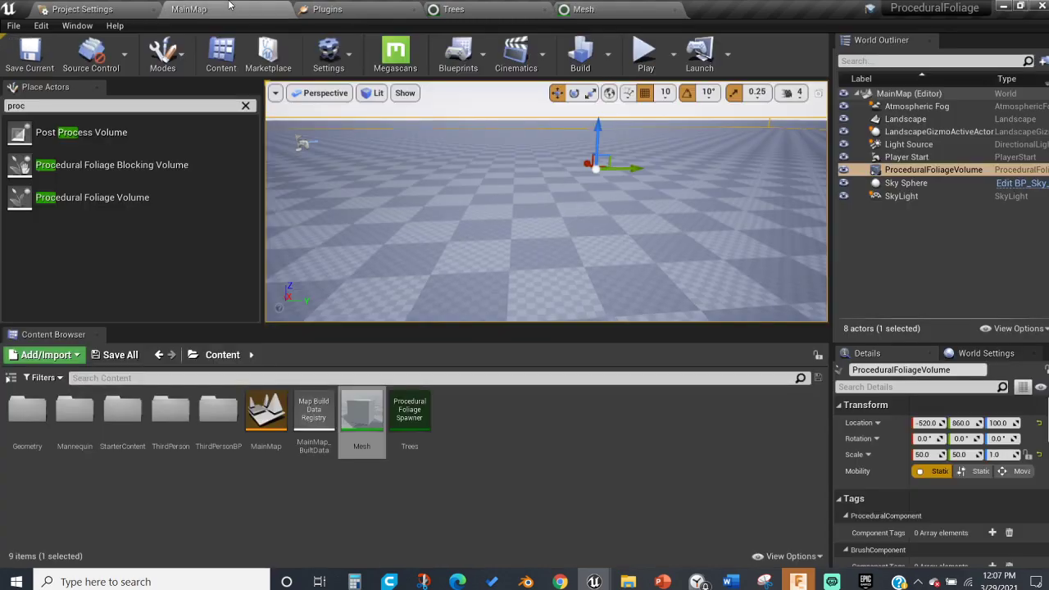
double_click(409, 412)
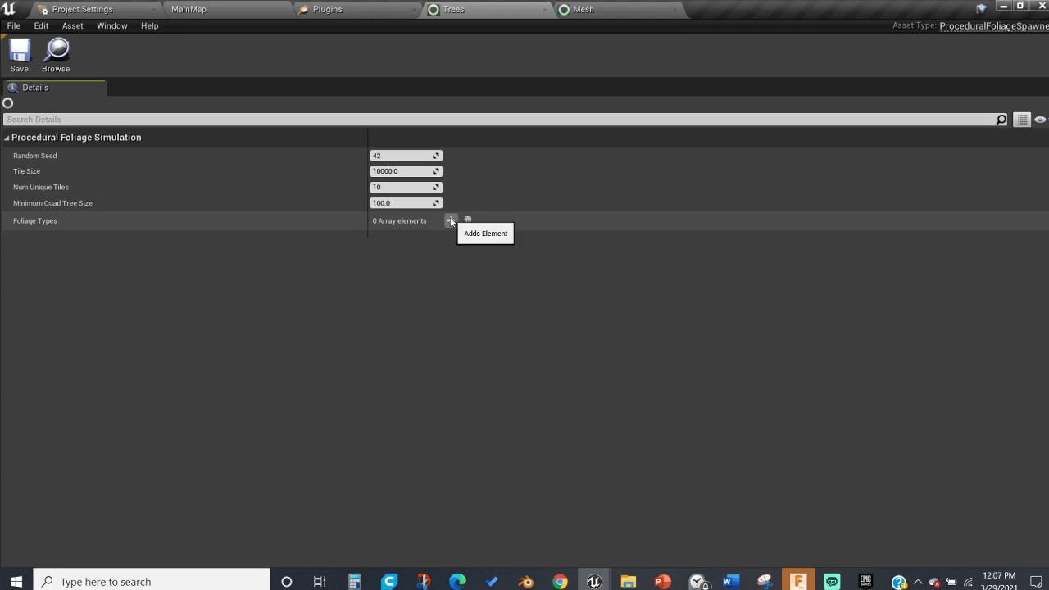
left_click(450, 220)
left_click(419, 241)
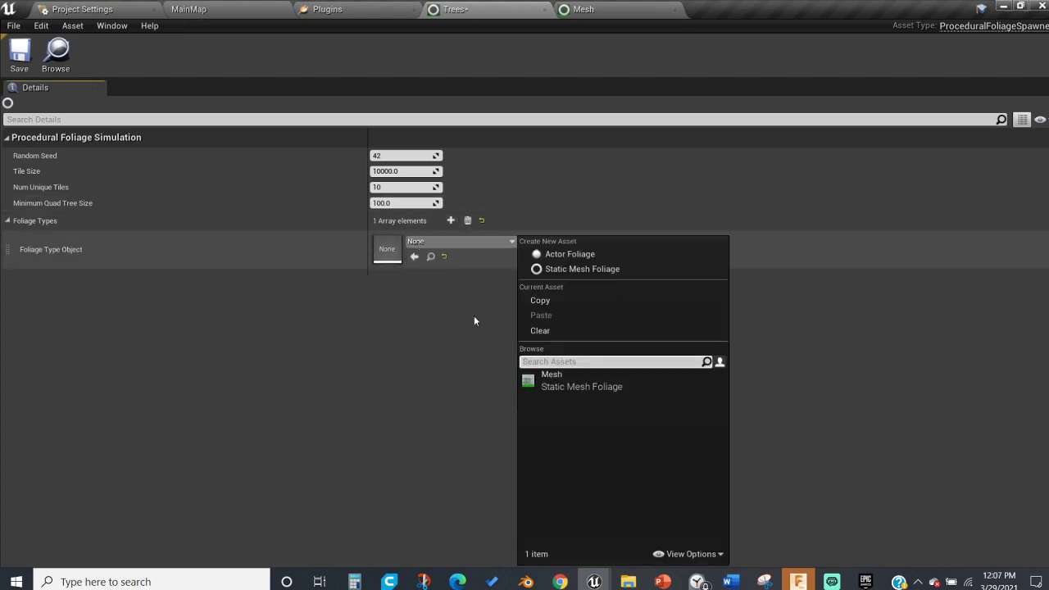
left_click(576, 377)
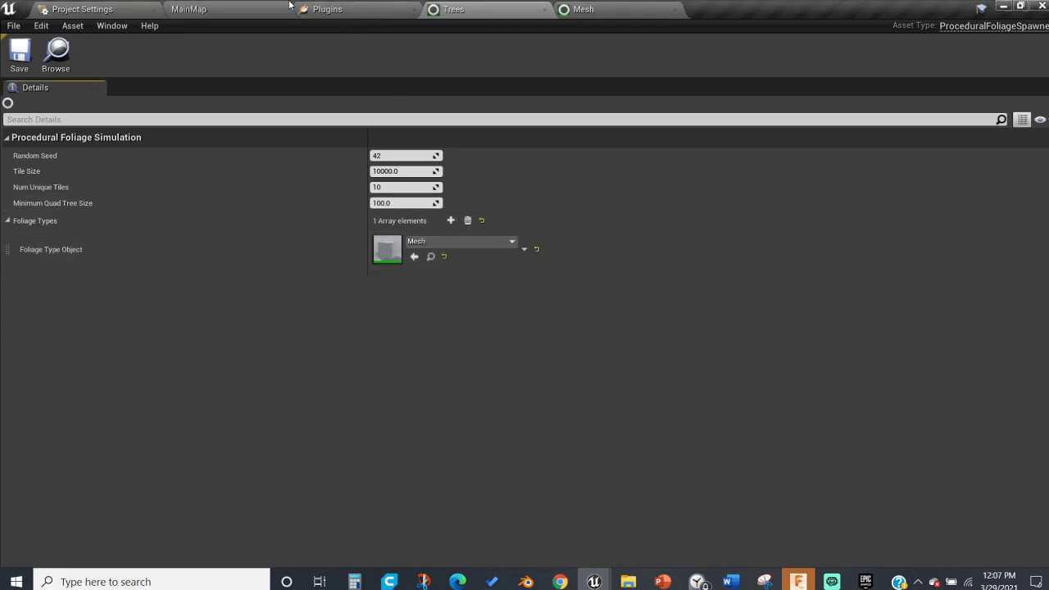
Assign the Trees procedural foliage spawner as the Foliage Spawner of the ProceduralFoliageVolume in MainMap
left_click(244, 5)
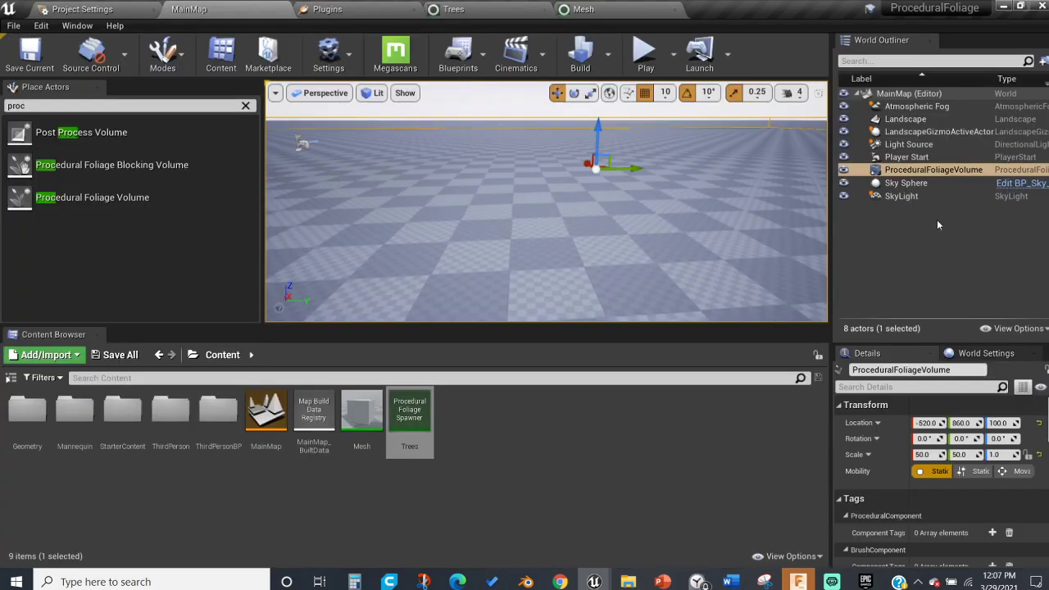
left_click(906, 183)
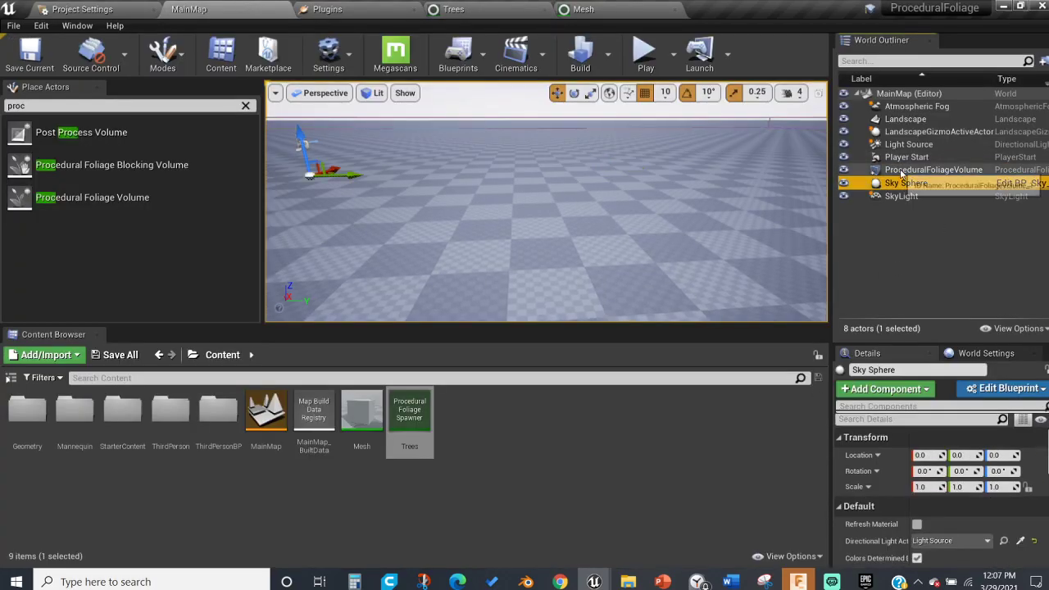
left_click(903, 170)
scroll(937, 506, "down", 5)
scroll(937, 510, "down", 10)
scroll(938, 505, "up", 2)
left_click(992, 416)
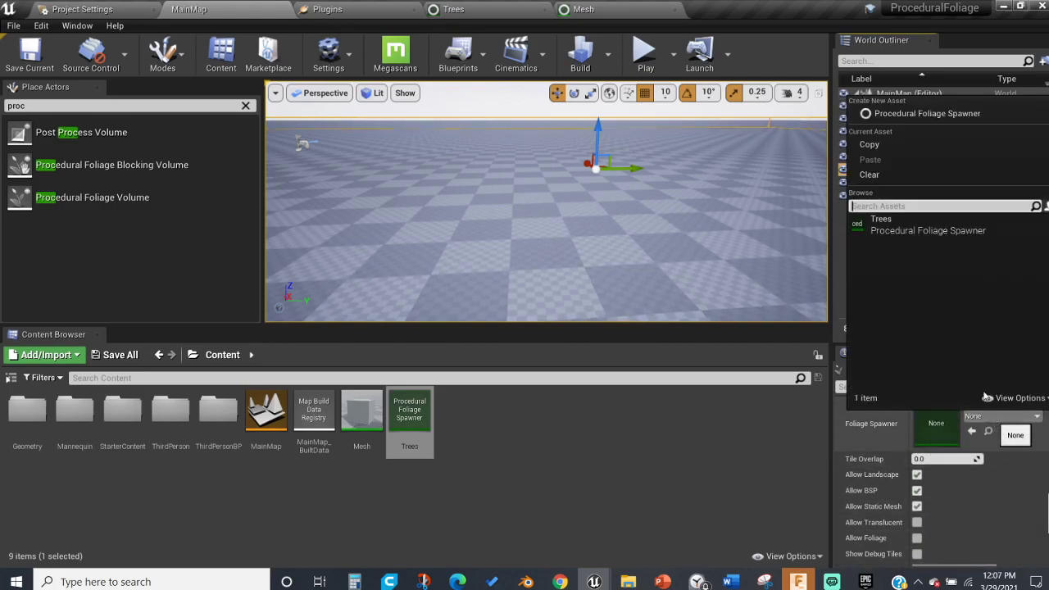
left_click(899, 228)
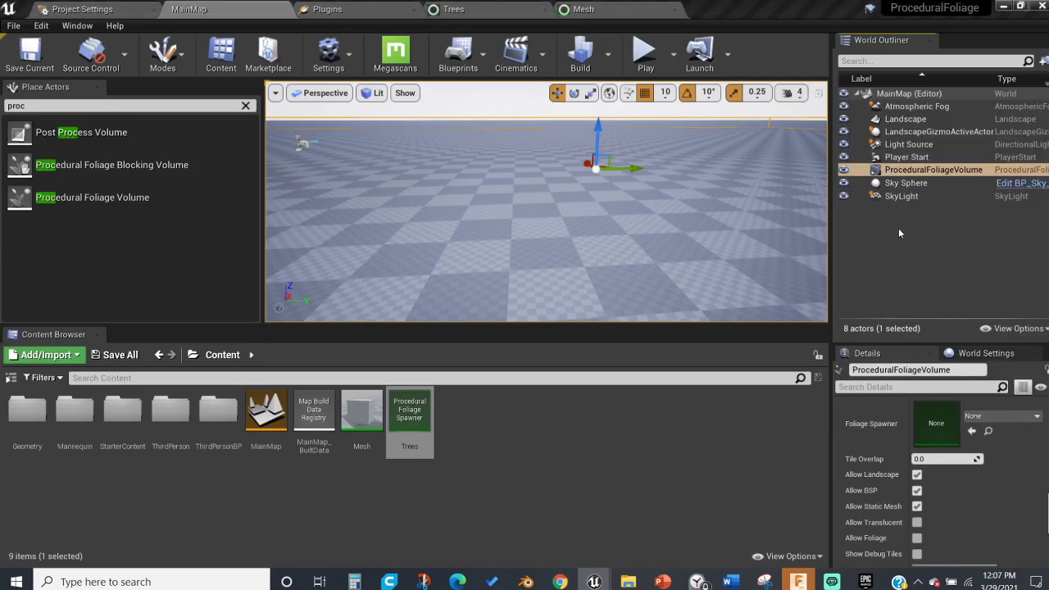
Play-test the level in the viewport and stop the session
left_click(532, 210)
key("alt+p")
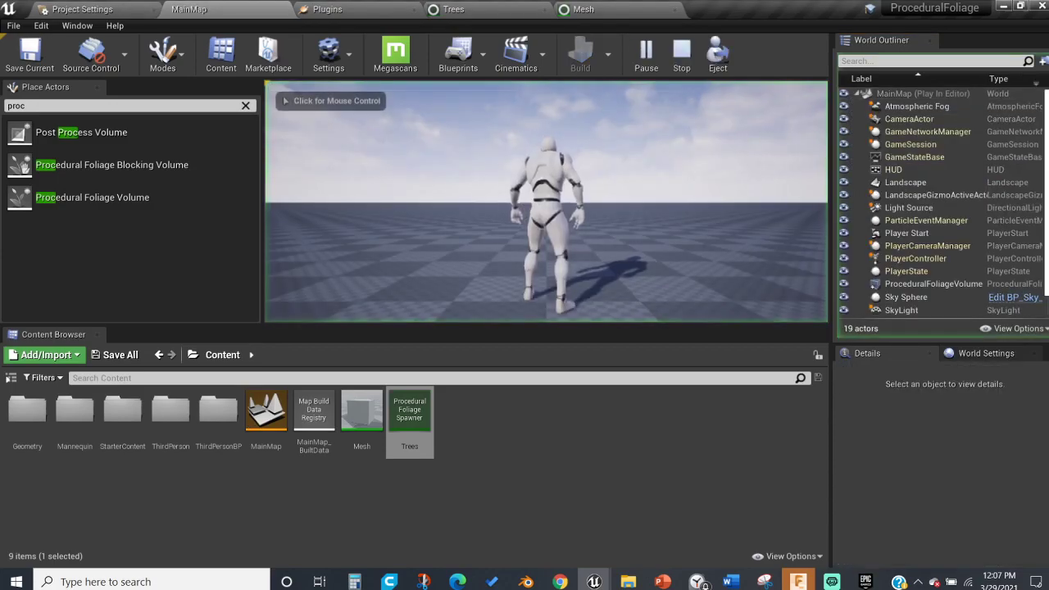
key("Escape")
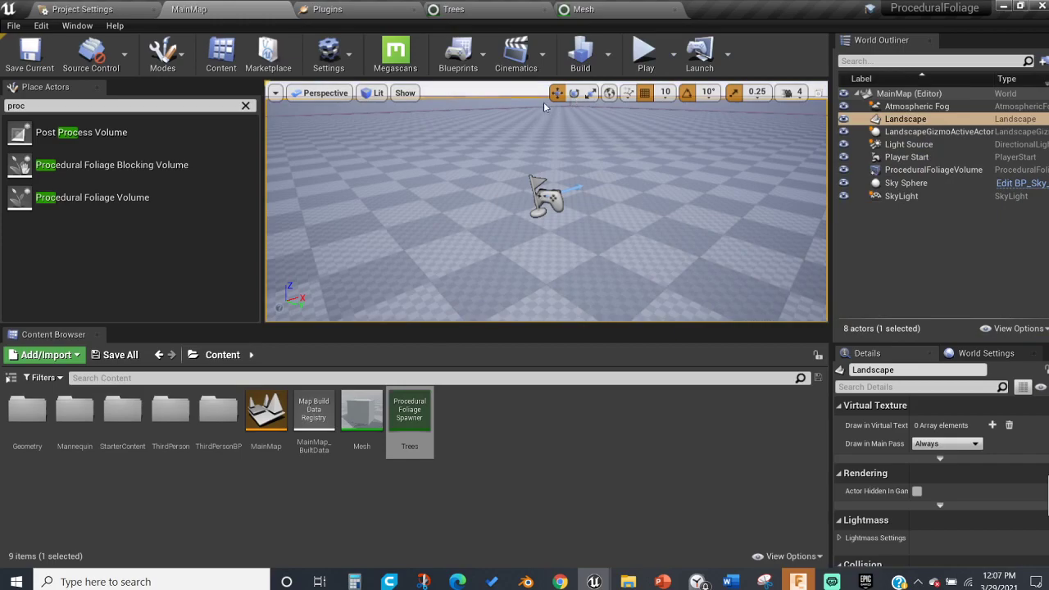
Resimulate the ProceduralFoliageVolume to spawn the cubes across the landscape and inspect them in the viewport
left_click(540, 106)
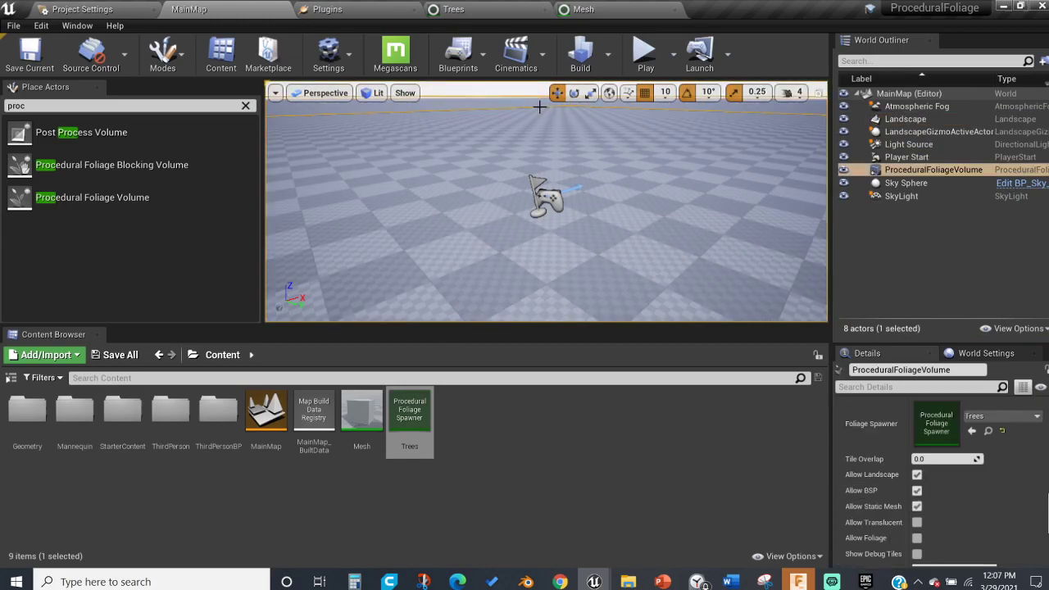
scroll(949, 525, "down", 2)
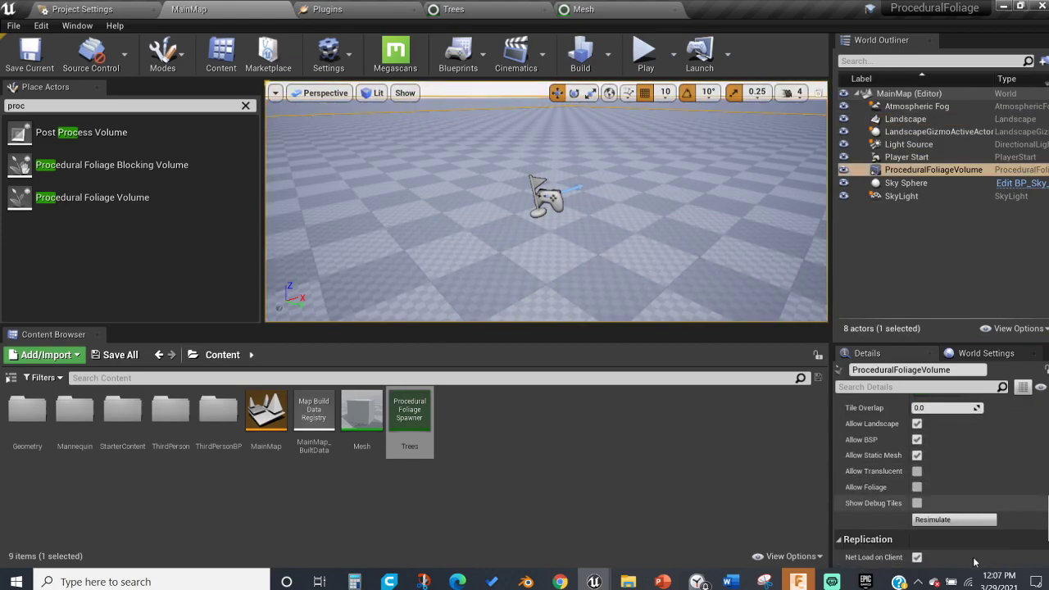
left_click(948, 521)
mouse_move(601, 143)
left_mouse_down()
mouse_move(601, 115)
mouse_move(601, 143)
left_mouse_up()
mouse_move(601, 143)
right_mouse_down()
mouse_move(601, 123)
mouse_move(601, 152)
mouse_move(601, 119)
mouse_move(601, 147)
mouse_move(601, 135)
right_mouse_up()
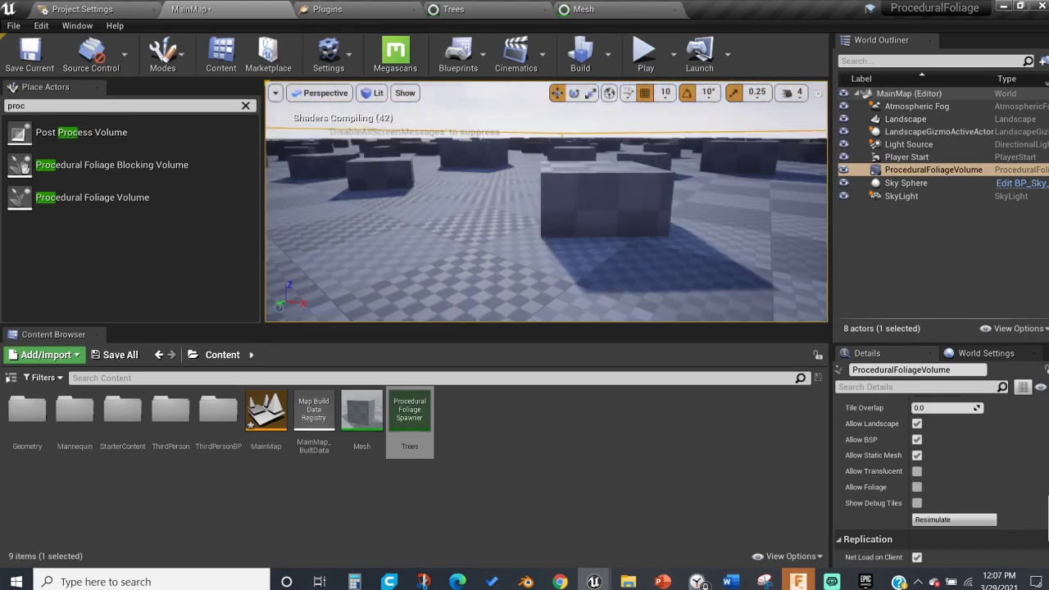
Set the maximum Z Offset of the Mesh foliage type to 50 and save the asset
left_click(584, 9)
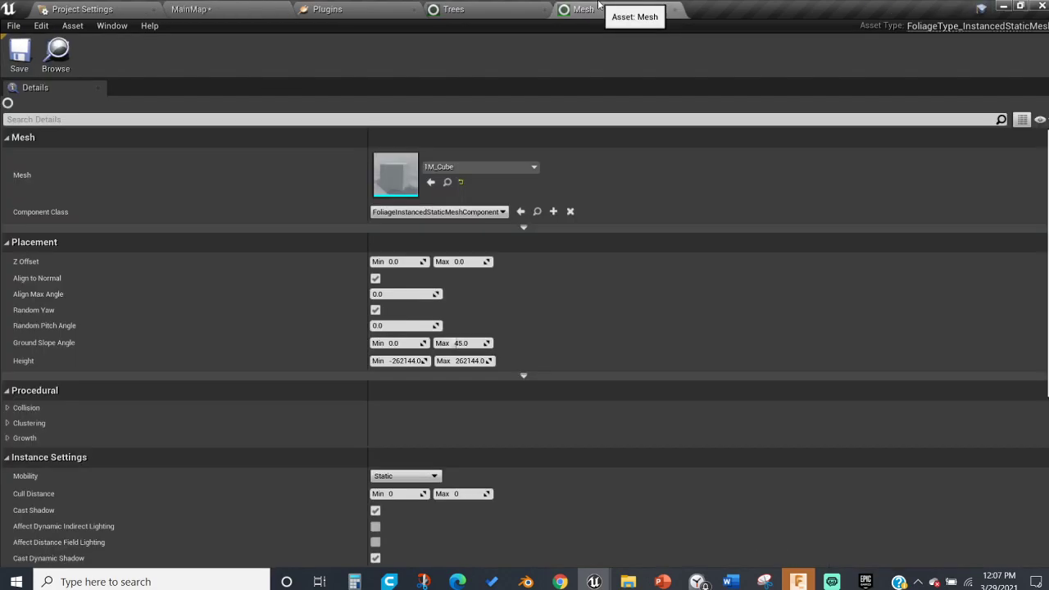
left_click(457, 261)
type("5")
key("Return")
key("ctrl+s")
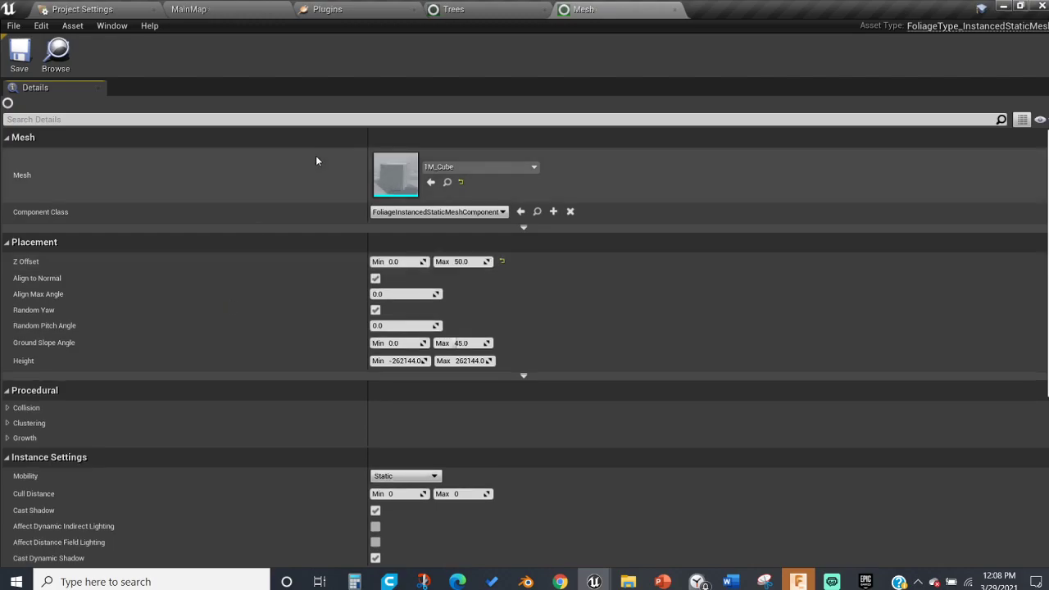
Set the Mesh foliage type's Z Offset to a minimum of 50 and a maximum of 1000000, and save the asset
left_click(407, 260)
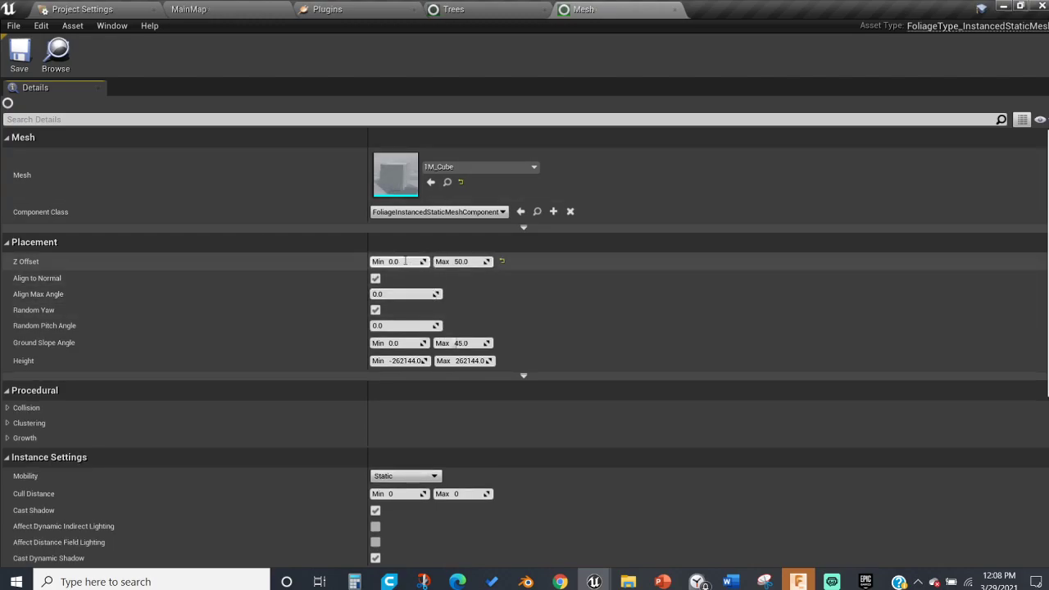
type("5")
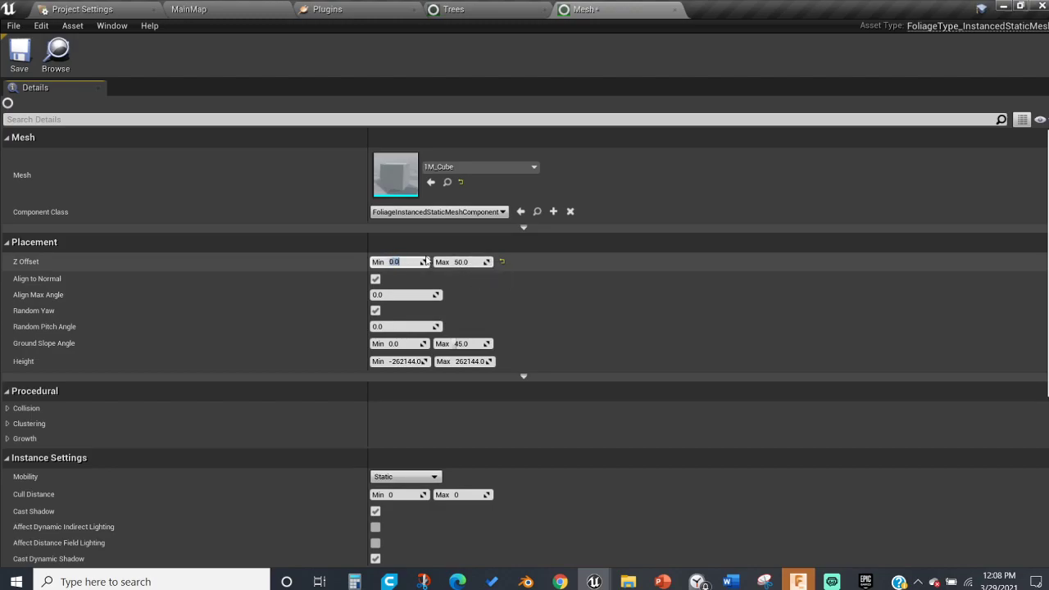
left_click(460, 261)
left_click(461, 261)
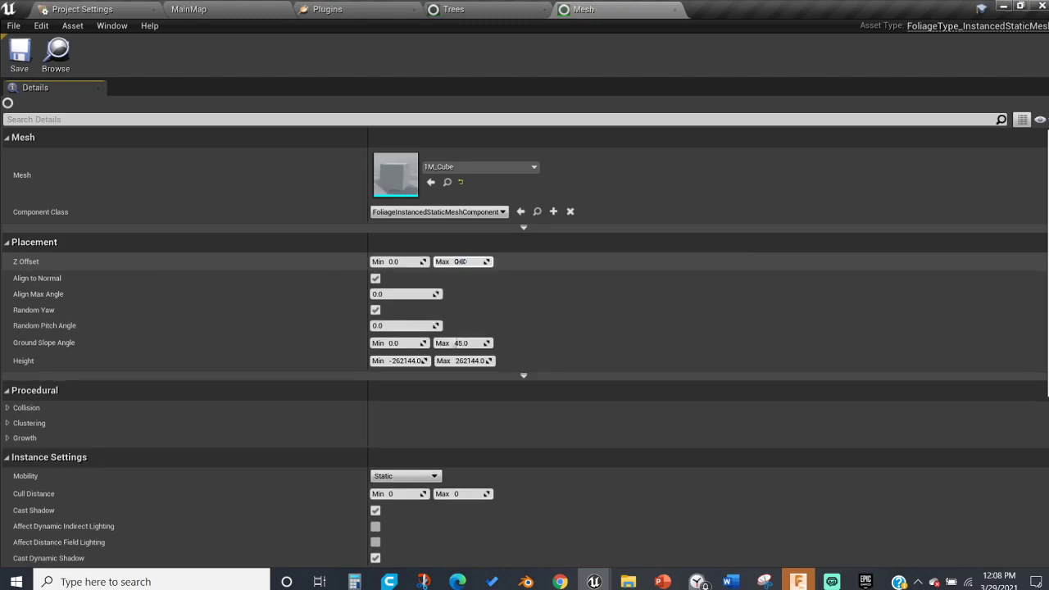
left_click(402, 262)
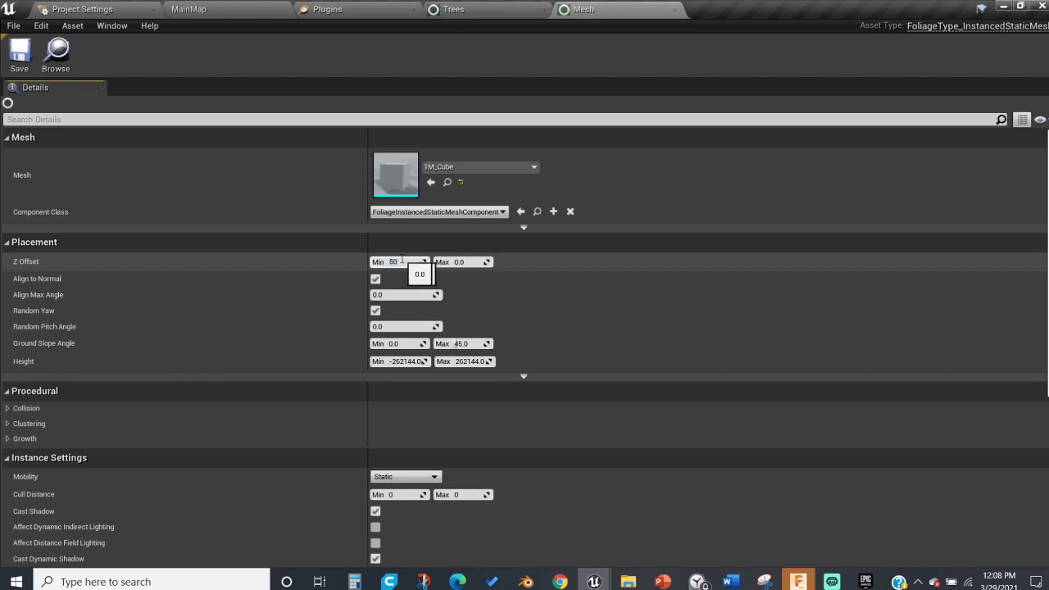
type("50")
left_click(464, 262)
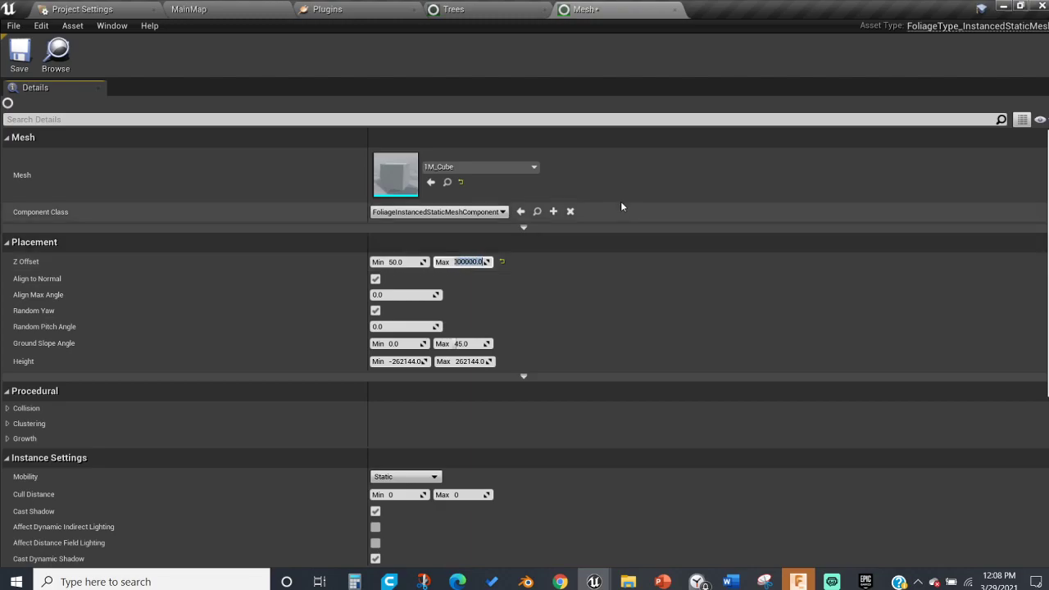
key("ctrl+s")
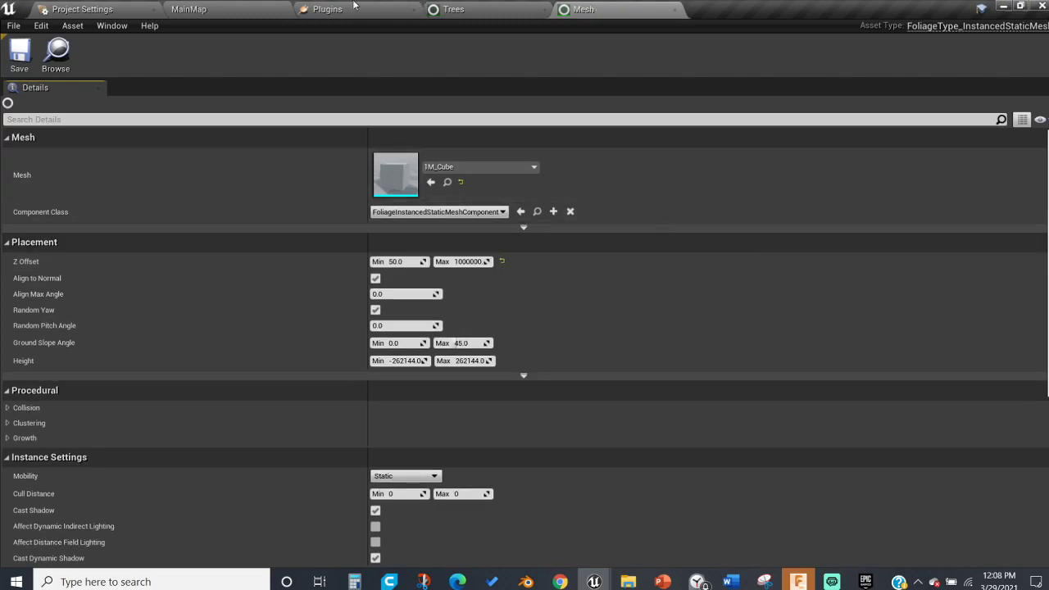
Resimulate the ProceduralFoliageVolume in MainMap with the new Z Offset range and look up at the spawned cubes
left_click(188, 9)
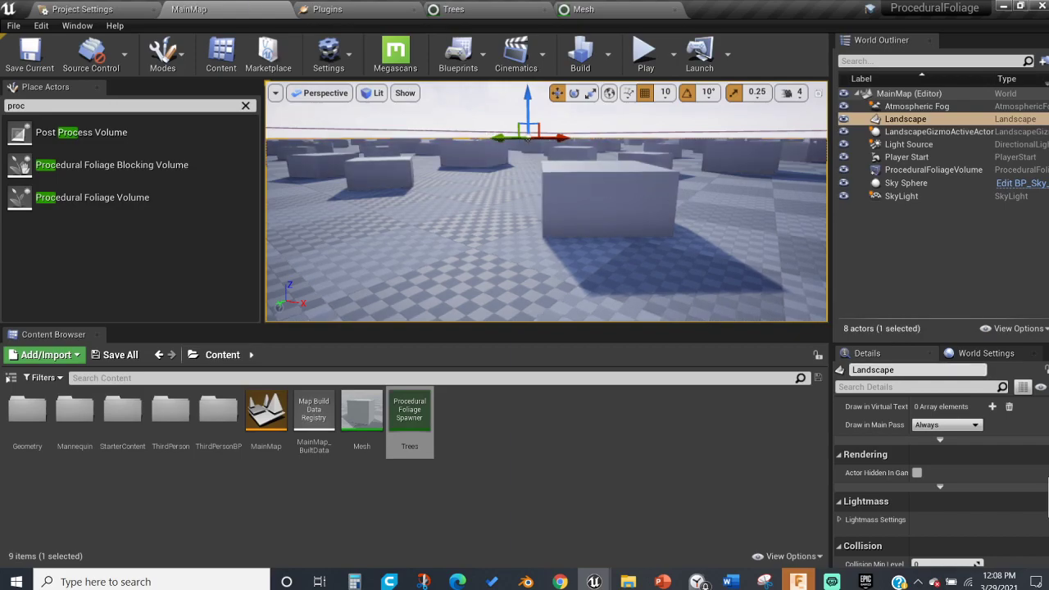
left_click(643, 200)
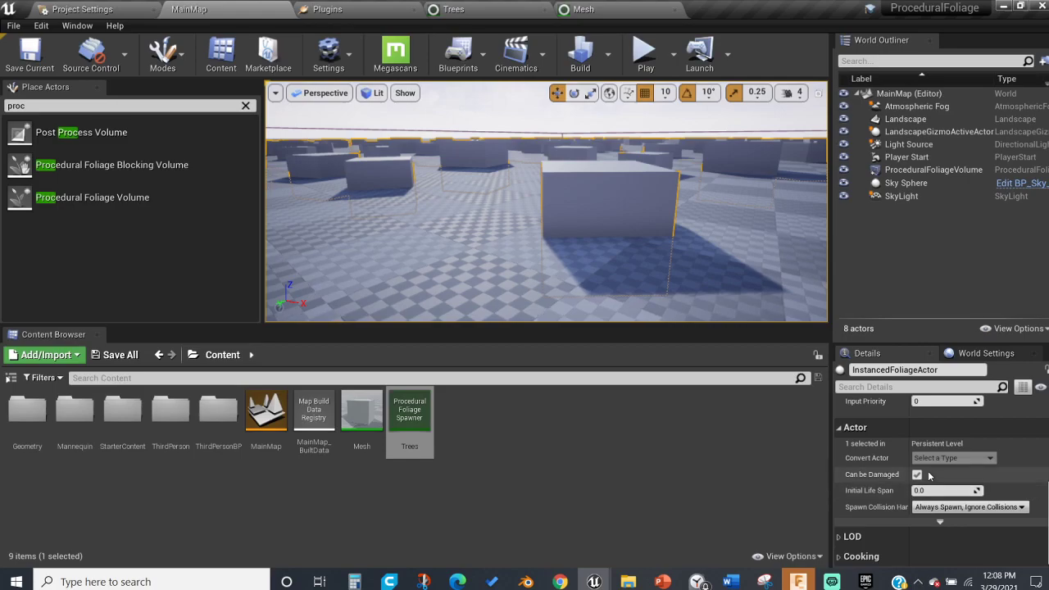
left_click_drag(910, 170, 841, 407)
scroll(923, 511, "down", 6)
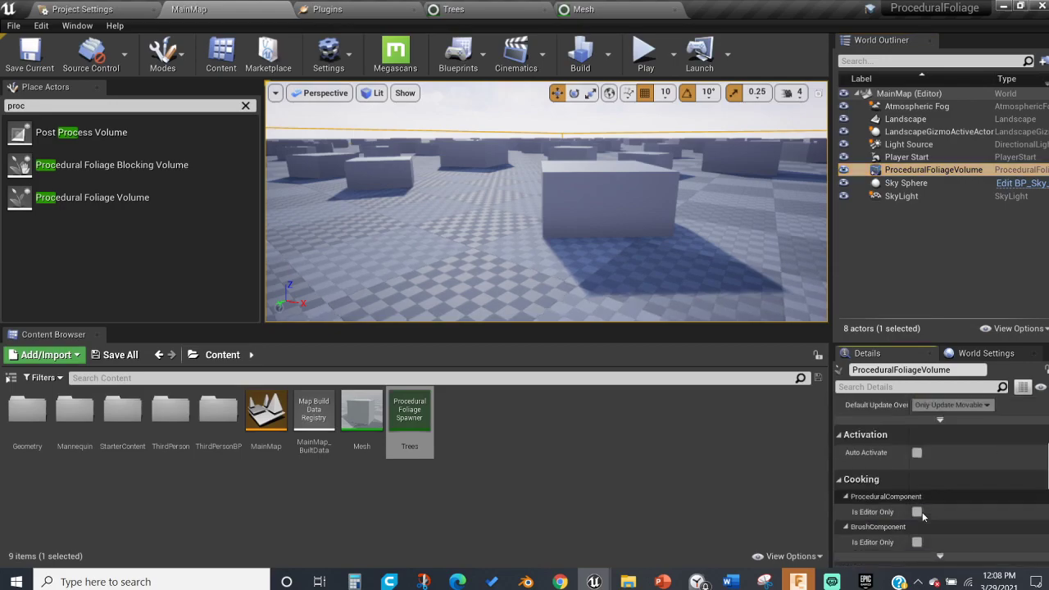
scroll(924, 515, "down", 3)
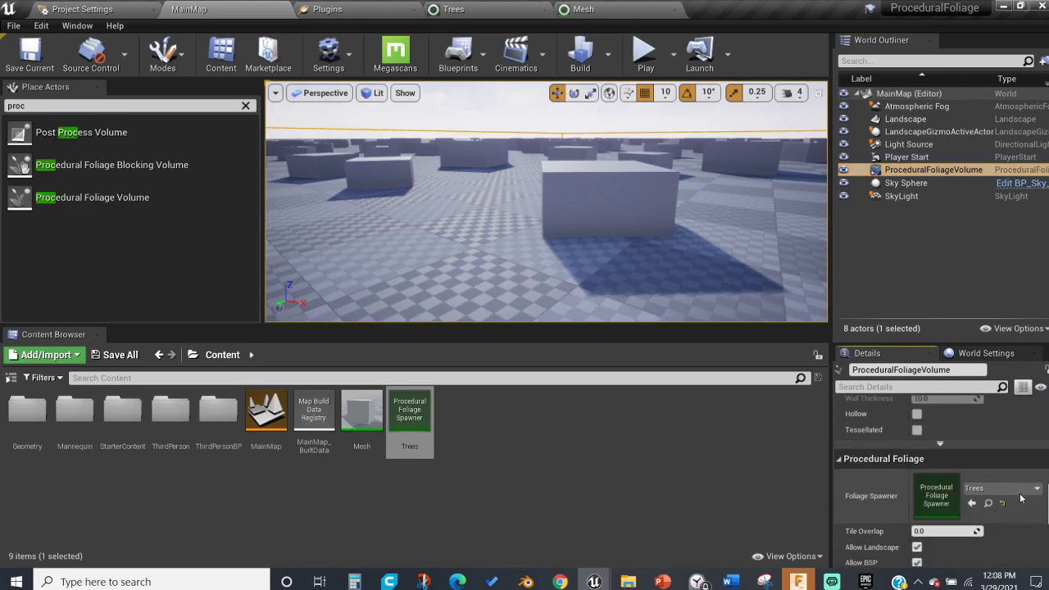
scroll(932, 537, "down", 2)
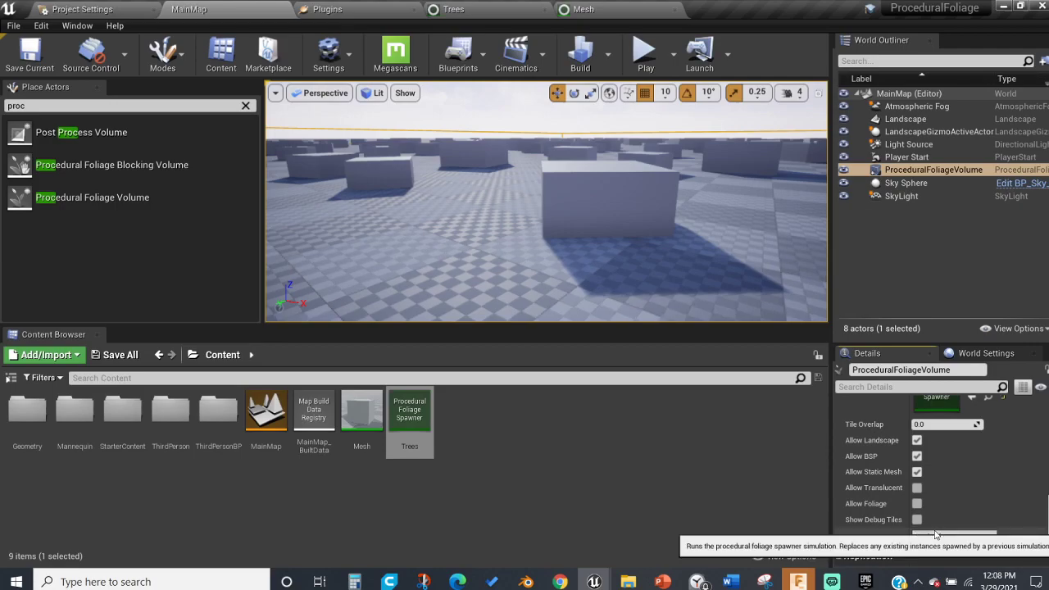
left_click(935, 536)
double_click(934, 169)
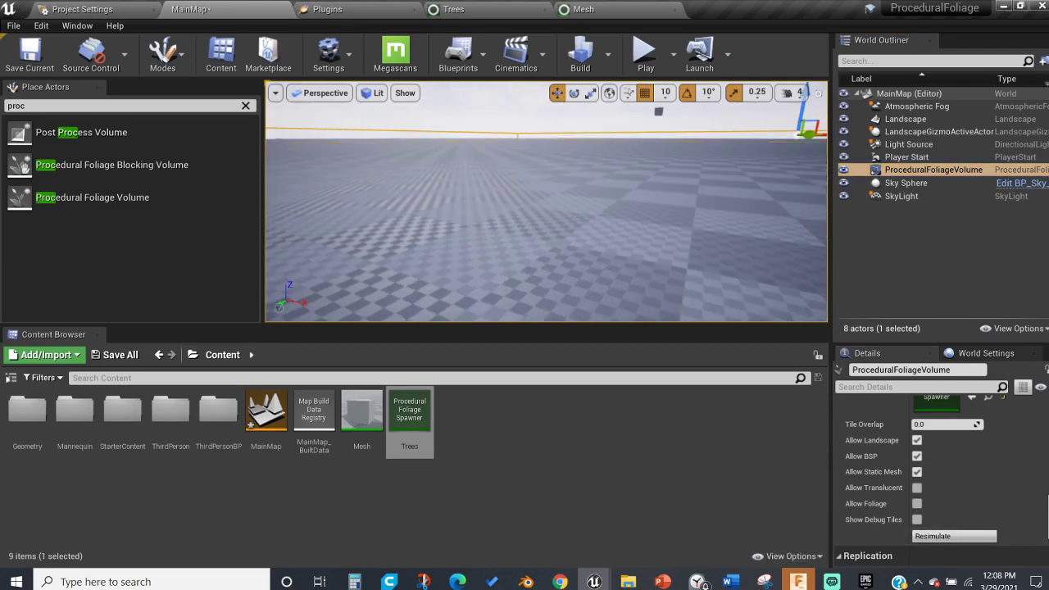
right_click_drag(695, 232, 681, 114)
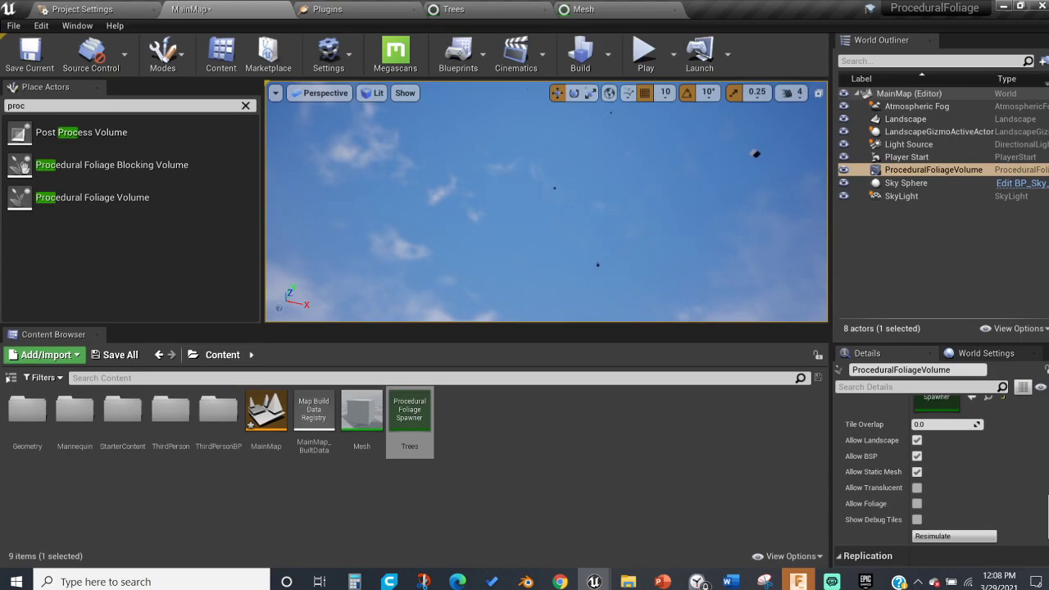
left_click(705, 132)
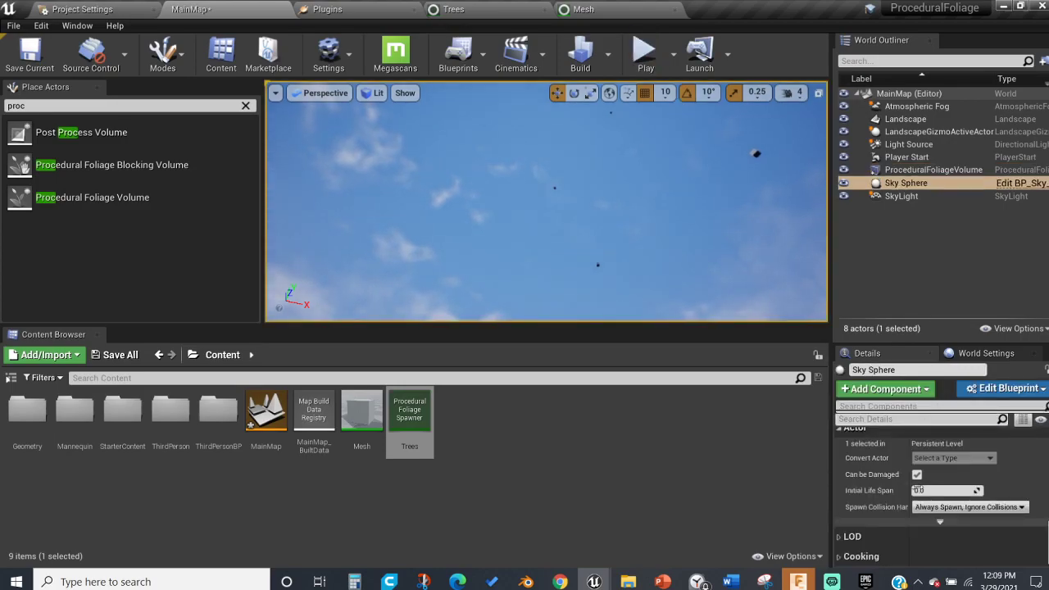
scroll(919, 490, "up", 5)
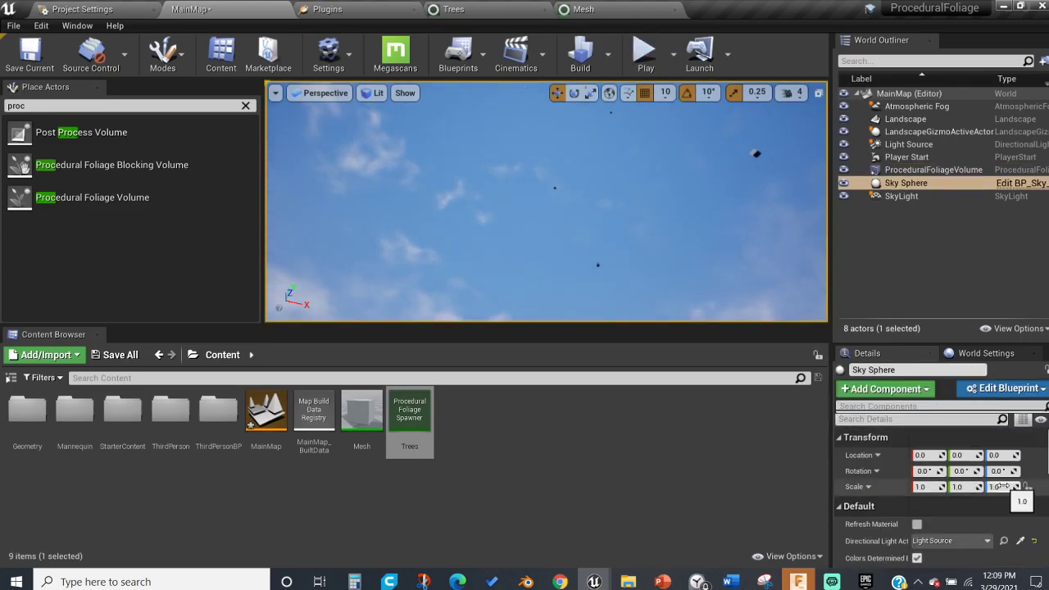
left_click(1004, 486)
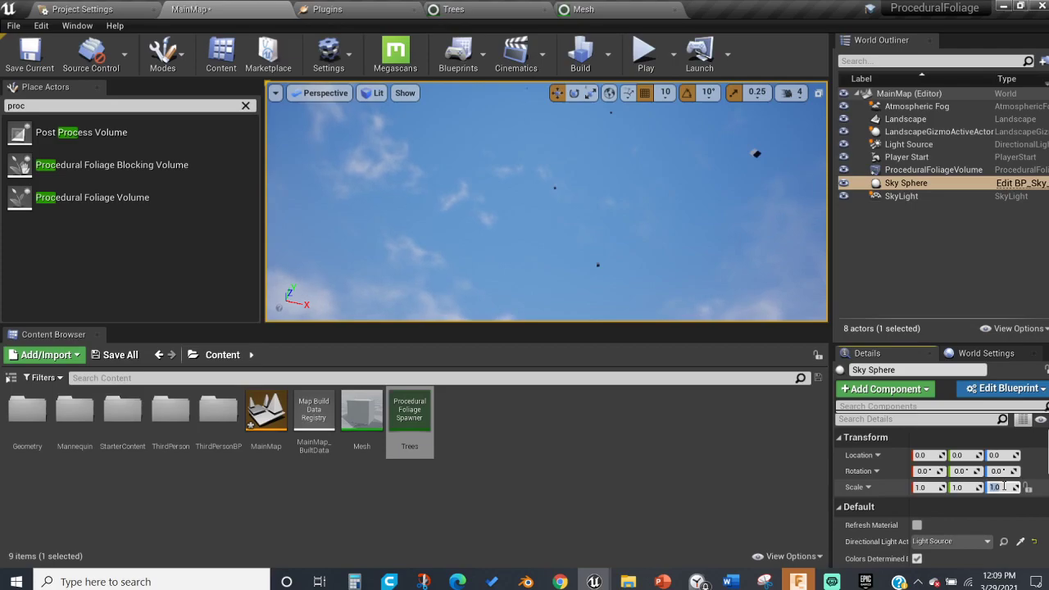
Set the Z scale of the ProceduralFoliageVolume to 1000 and save the level
left_click(931, 170)
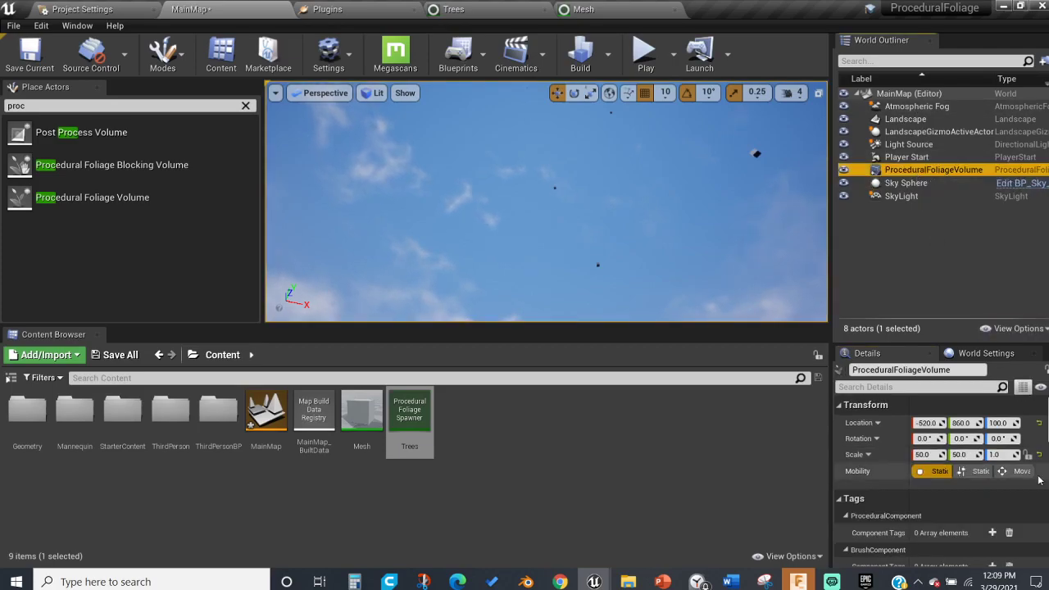
left_click(1007, 455)
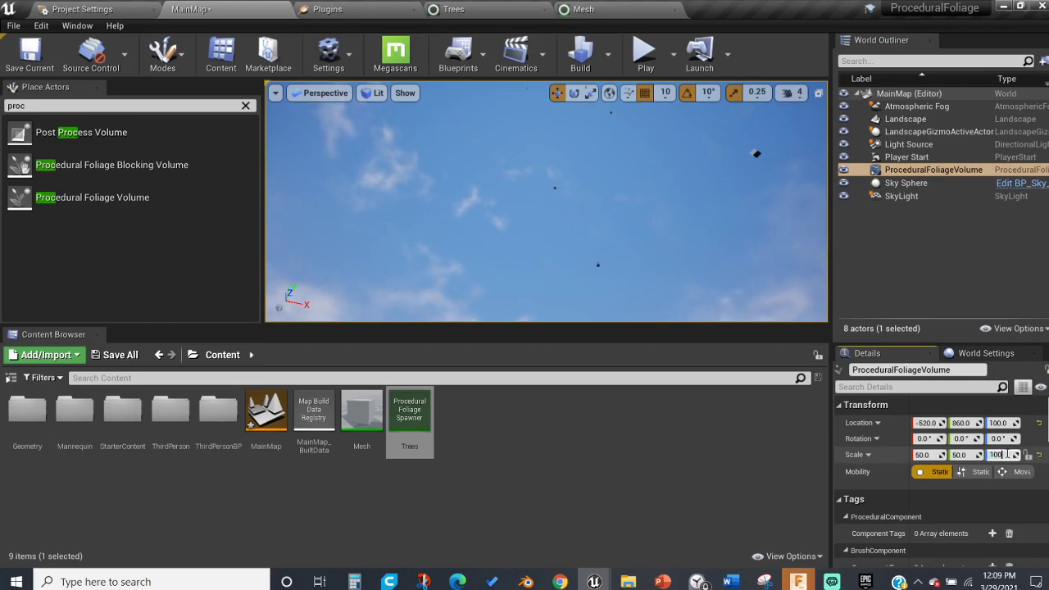
type("1000")
key("Return")
key("ctrl+s")
Resimulate the vertically enlarged ProceduralFoliageVolume and check the cubes in the sky
left_click(675, 241)
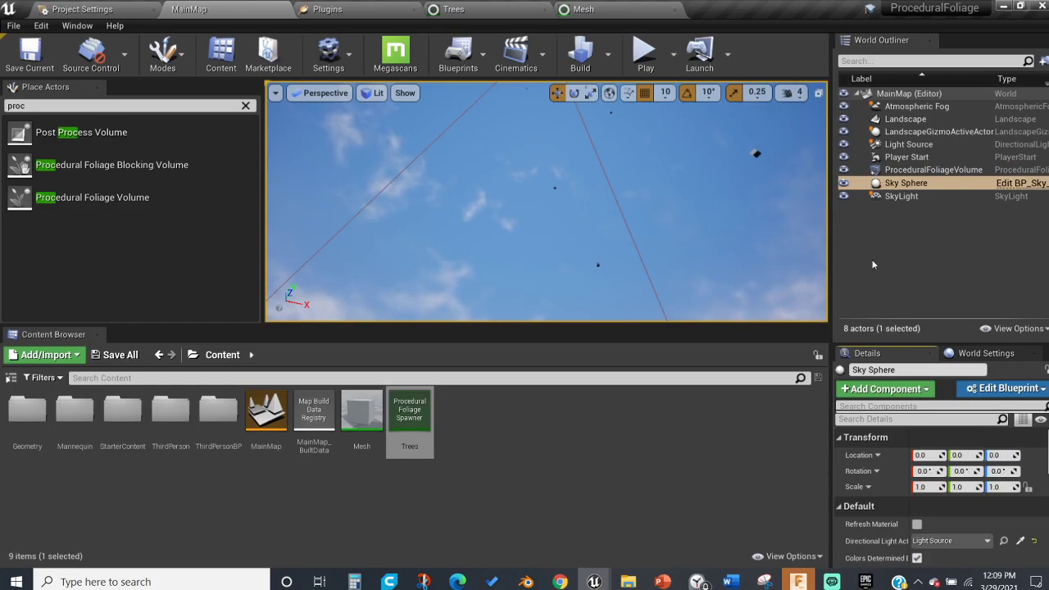
left_click(931, 169)
scroll(893, 443, "down", 6)
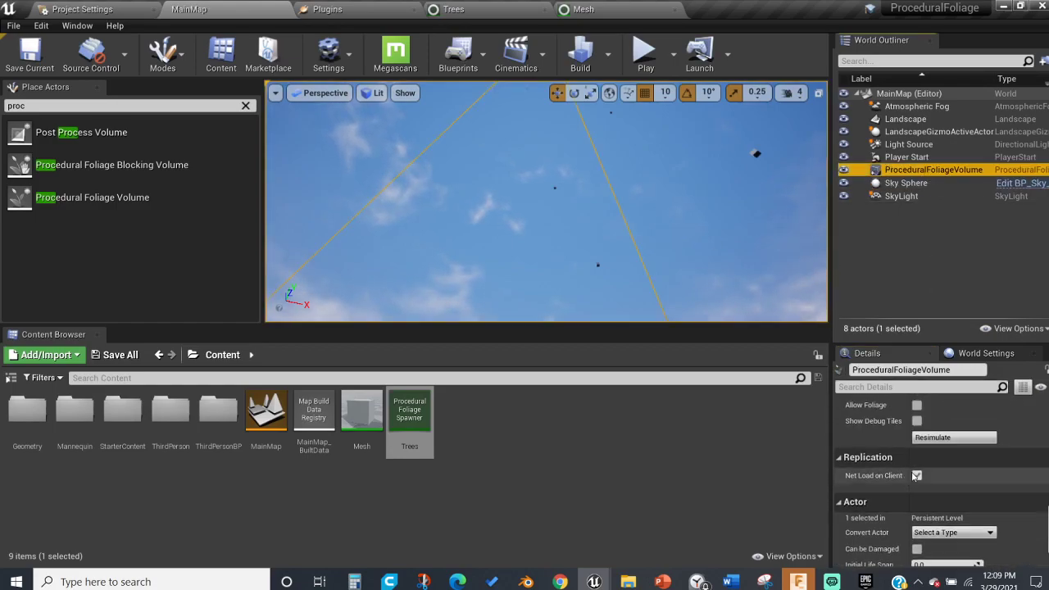
left_click(955, 437)
right_click_drag(580, 172, 577, 170)
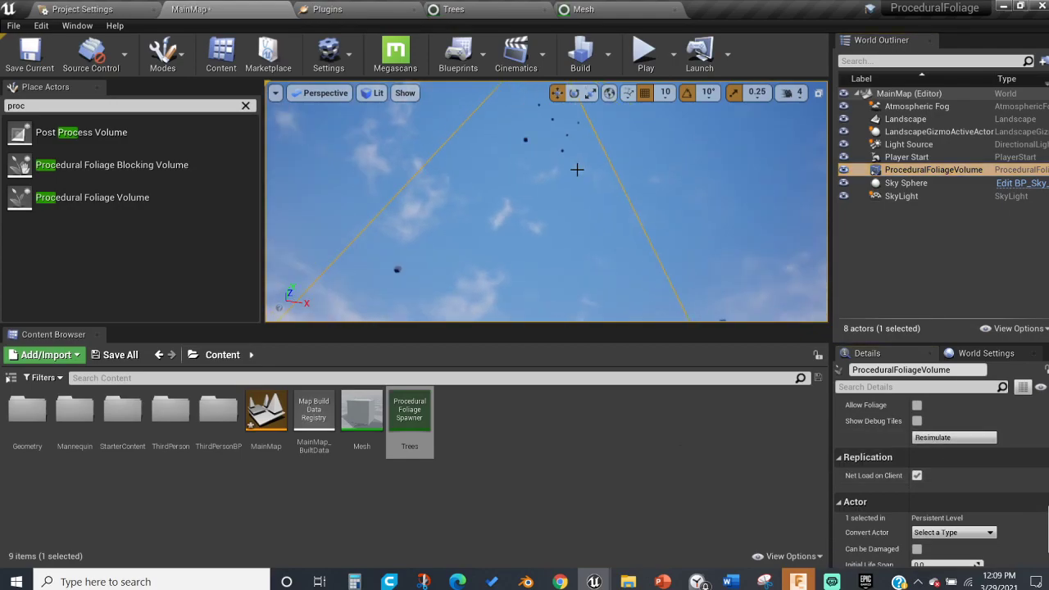
Reset the Mesh foliage type's Z Offset to its default and return to MainMap
left_click(584, 10)
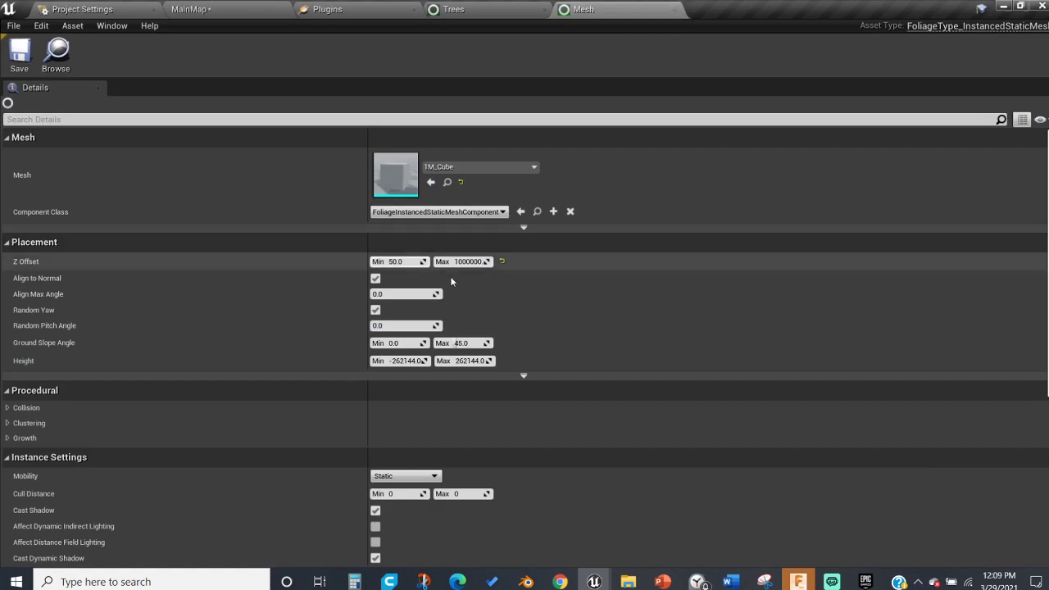
left_click(504, 261)
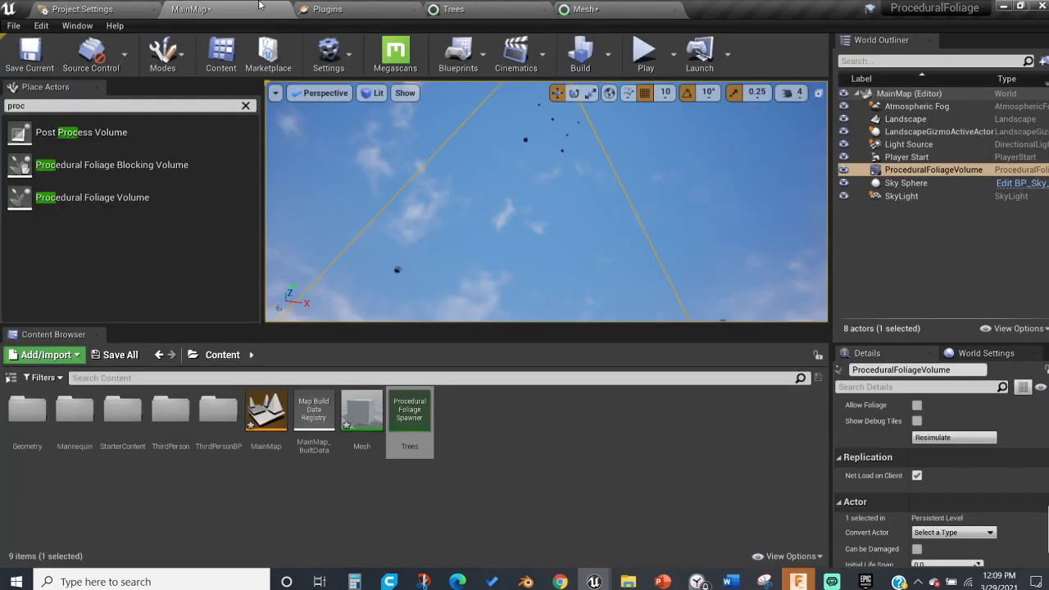
left_click(238, 9)
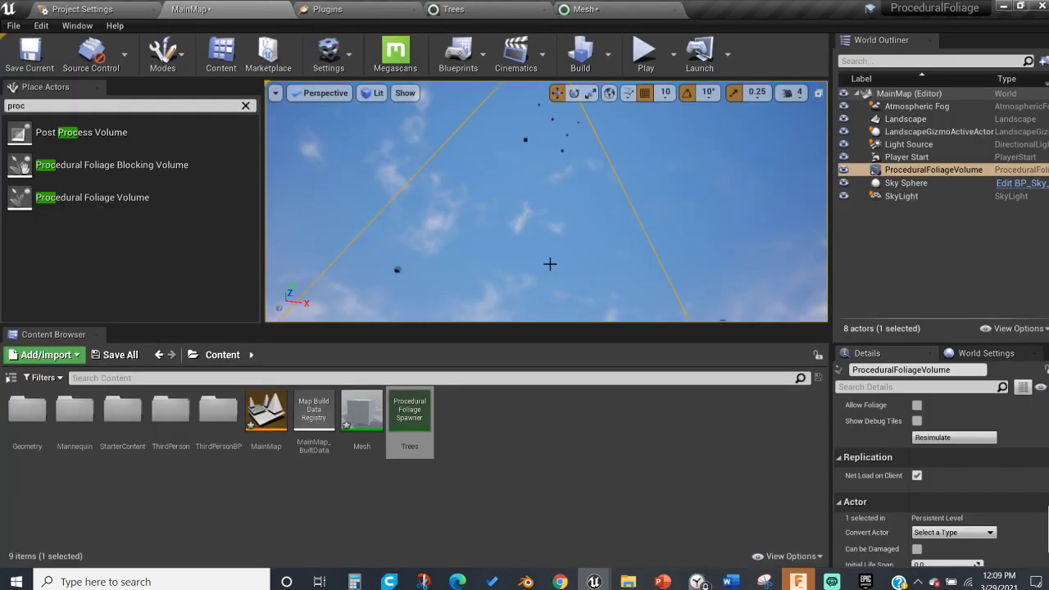
Play-test MainMap briefly and resimulate the ProceduralFoliageVolume to place the cubes with the default Z Offset
key("alt+p")
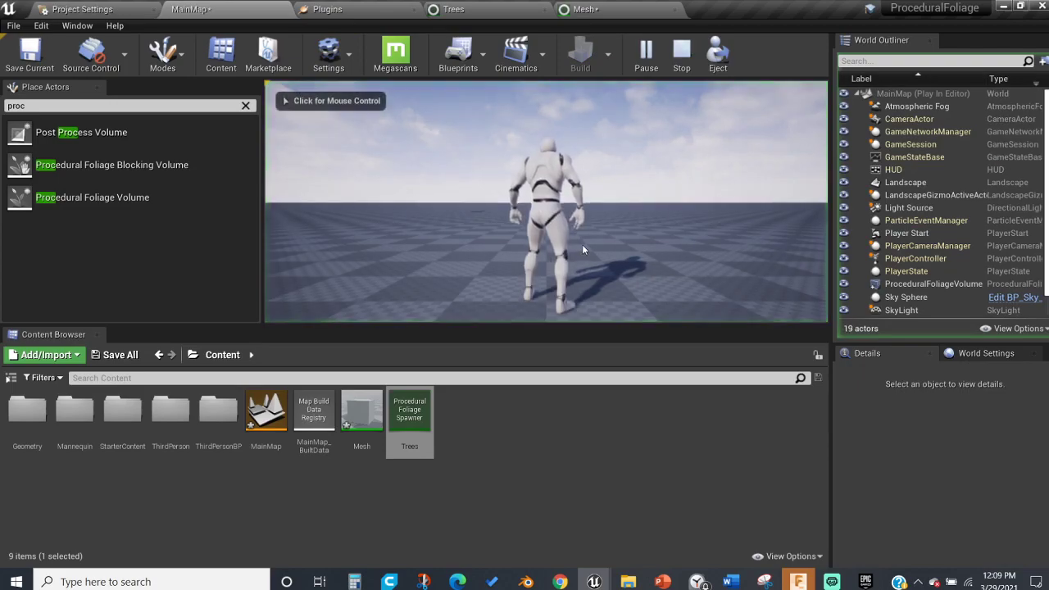
key("Escape")
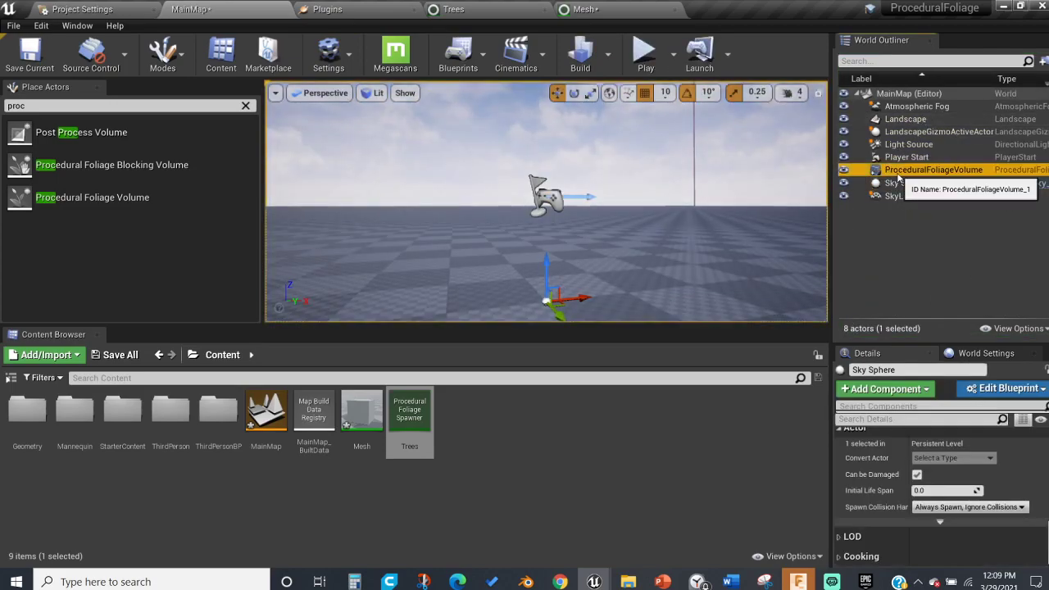
left_click(902, 170)
scroll(959, 492, "down", 3)
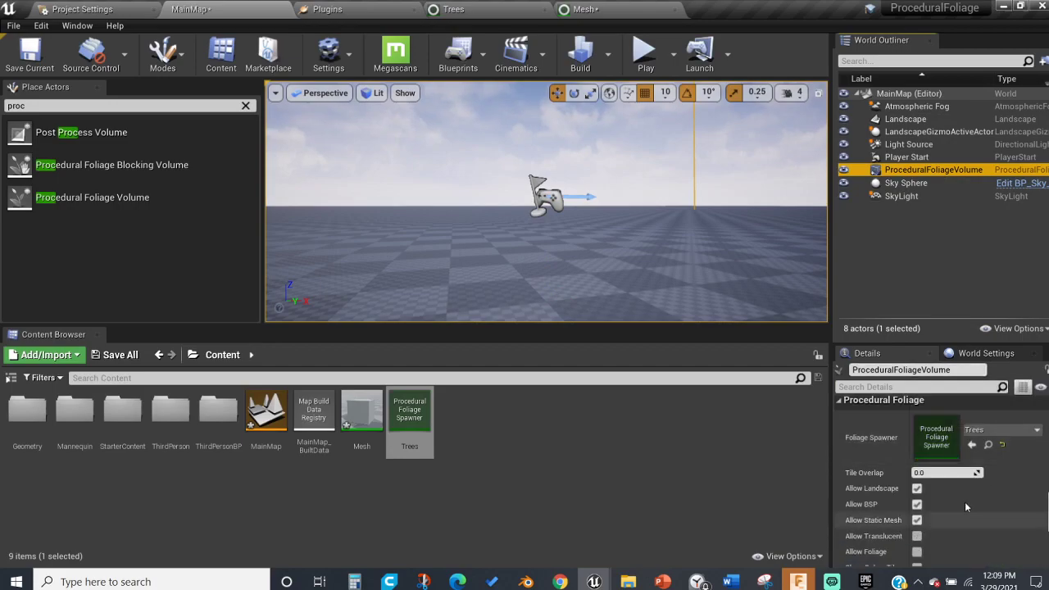
scroll(959, 501, "down", 2)
left_click(955, 518)
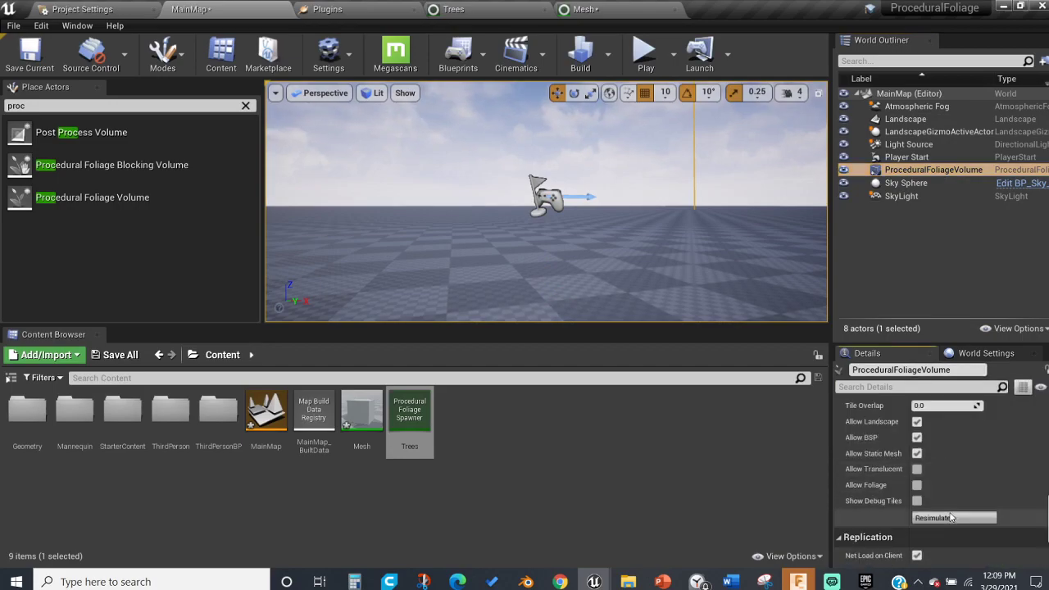
left_click(689, 246)
left_click_drag(689, 246, 685, 197)
right_click_drag(685, 197, 685, 238)
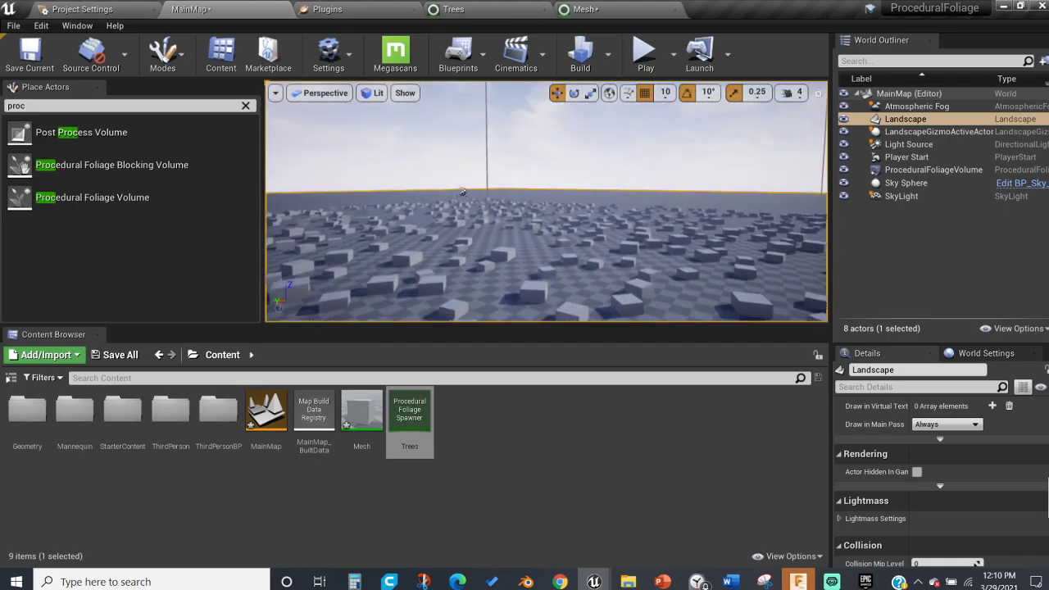
Play the level from among the spawned cubes, run the character between them and end the play session
left_click(673, 259)
key("w")
key("w")
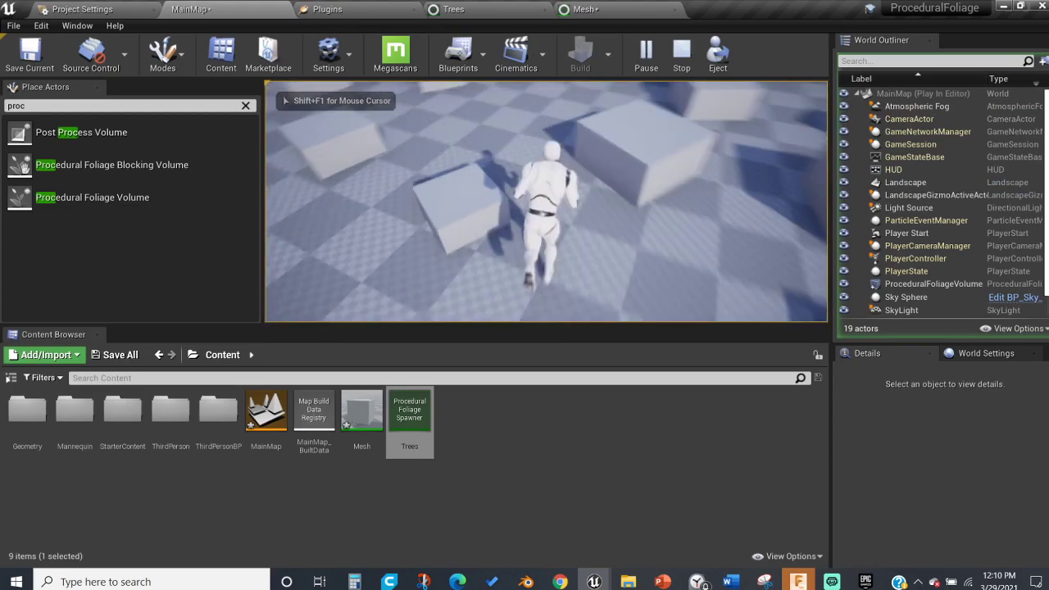
key("w")
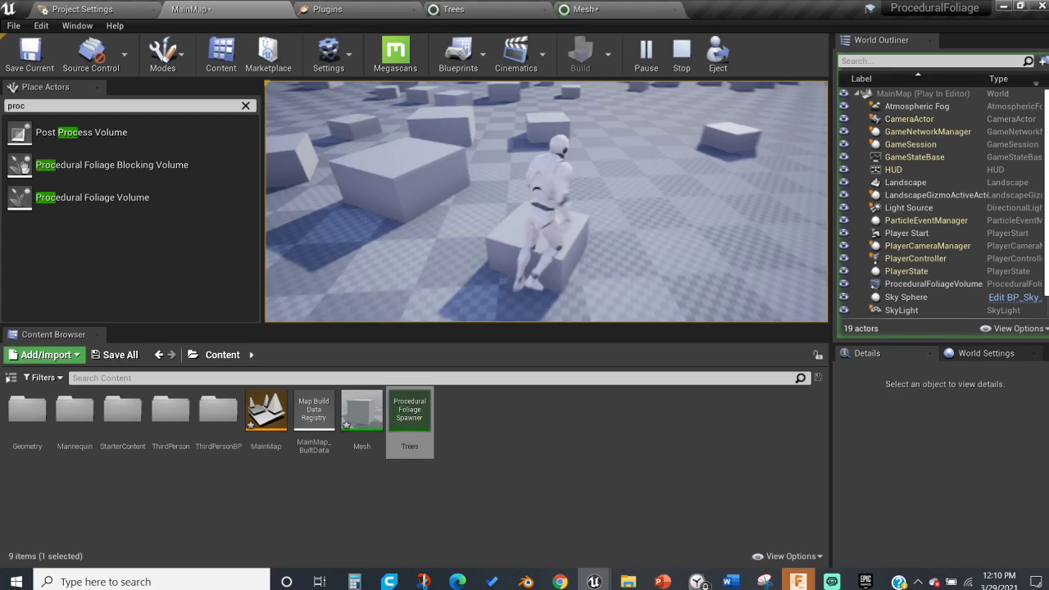
key("w")
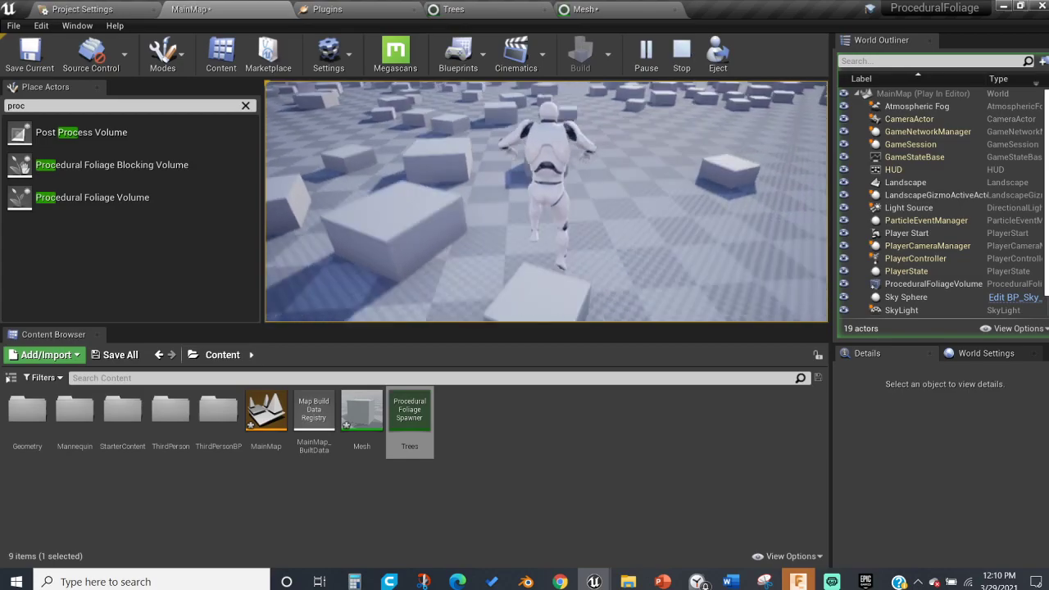
key("Escape")
Set the Mesh foliage type's maximum Cull Distance to 200 and save the asset
left_click(645, 7)
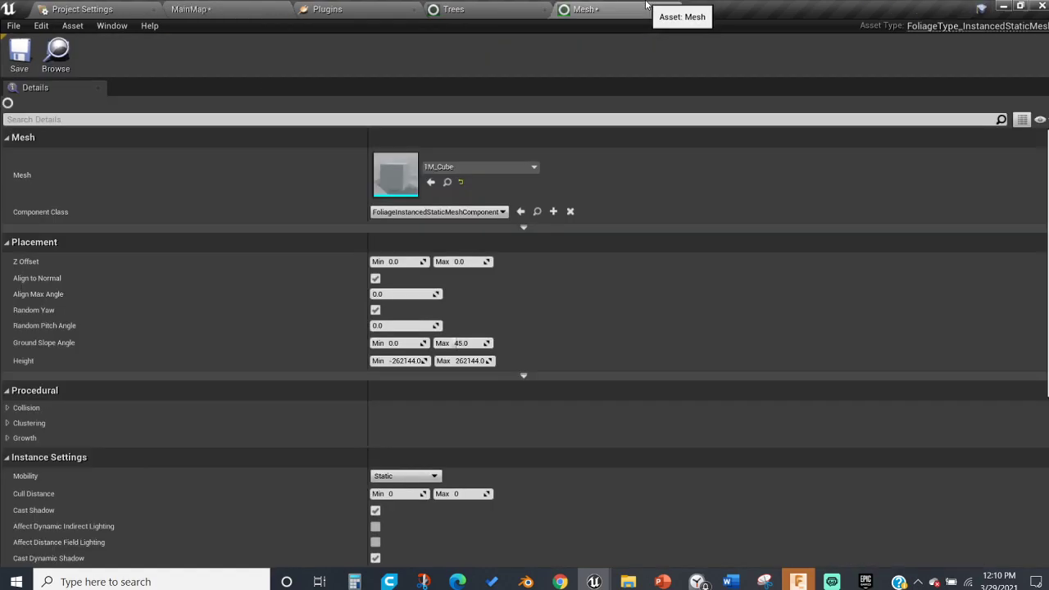
left_click(537, 4)
left_click(619, 8)
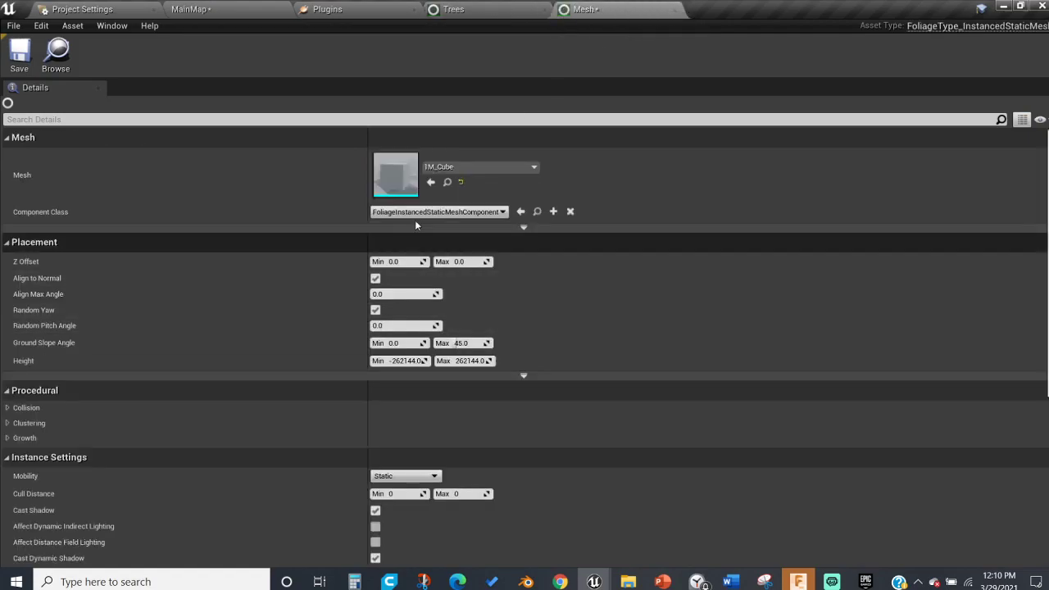
left_click(277, 118)
type("cu,")
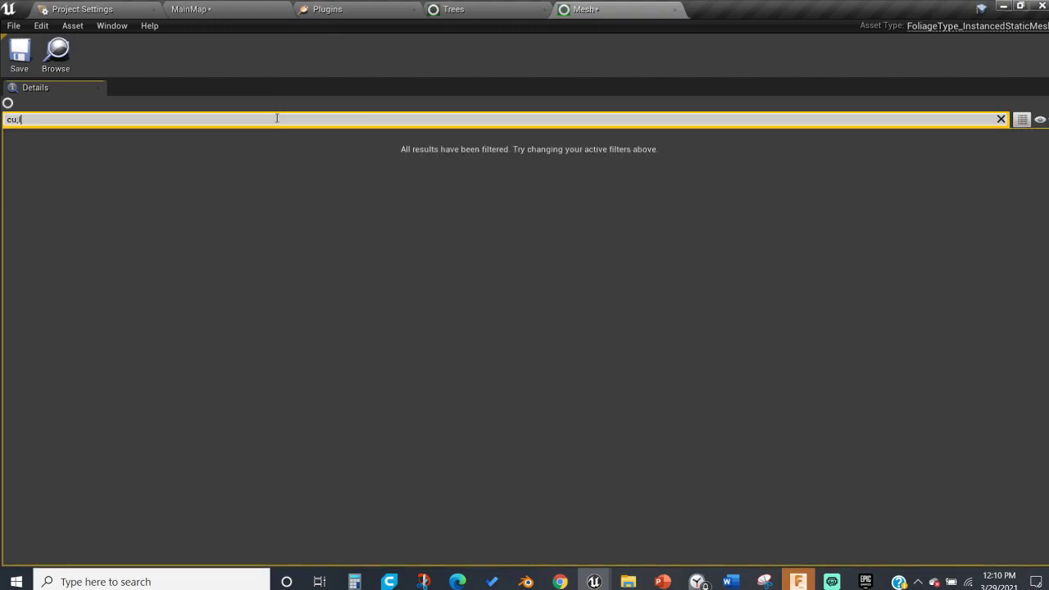
key("BackSpace")
type("l")
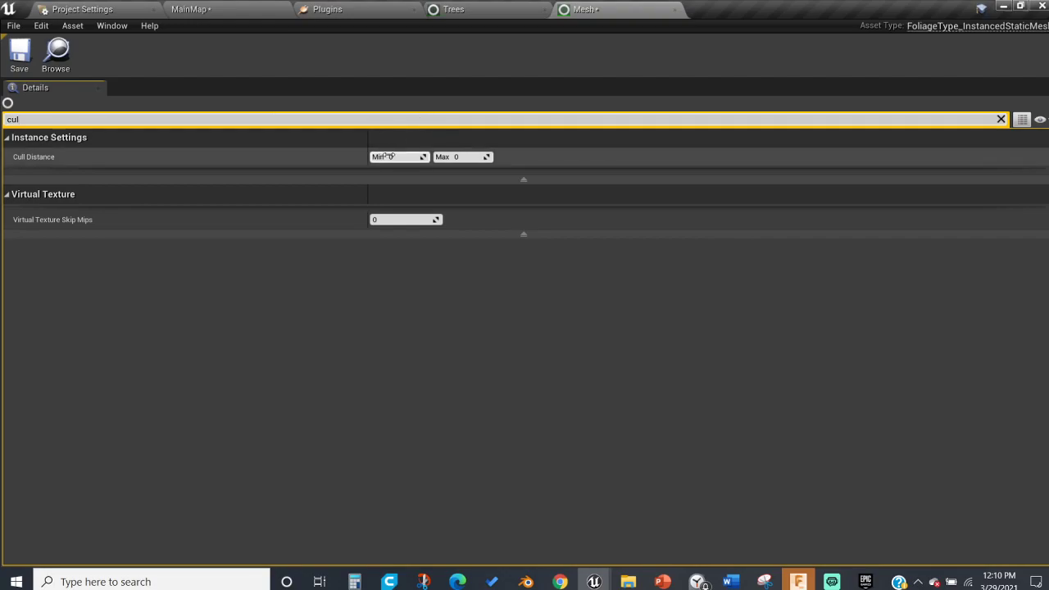
left_click(459, 157)
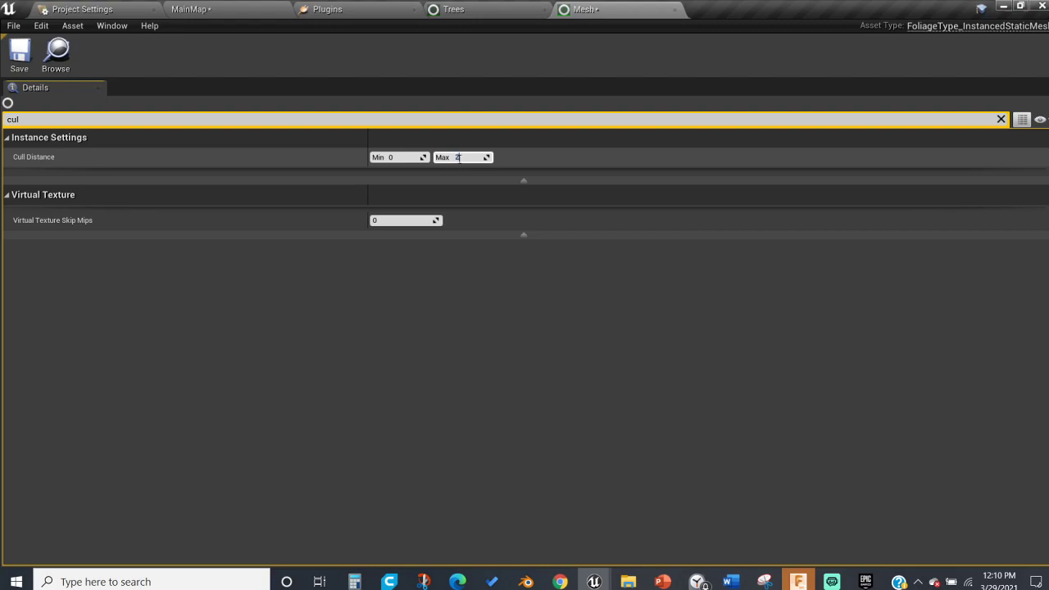
key("ctrl+s")
Resimulate the ProceduralFoliageVolume in MainMap with the new Cull Distance and look over the cubes
left_click(234, 7)
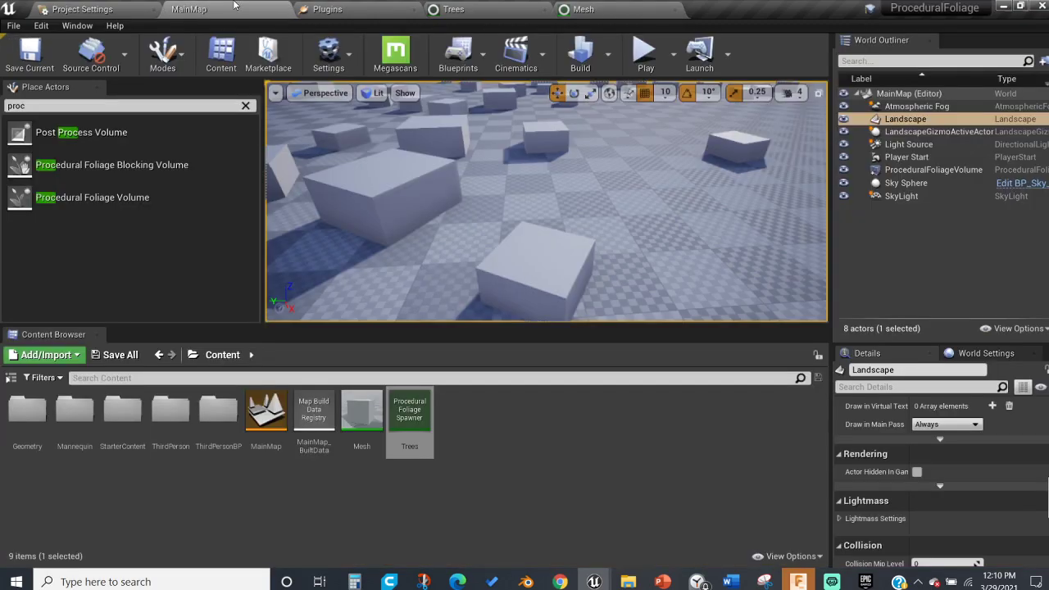
left_click(566, 279)
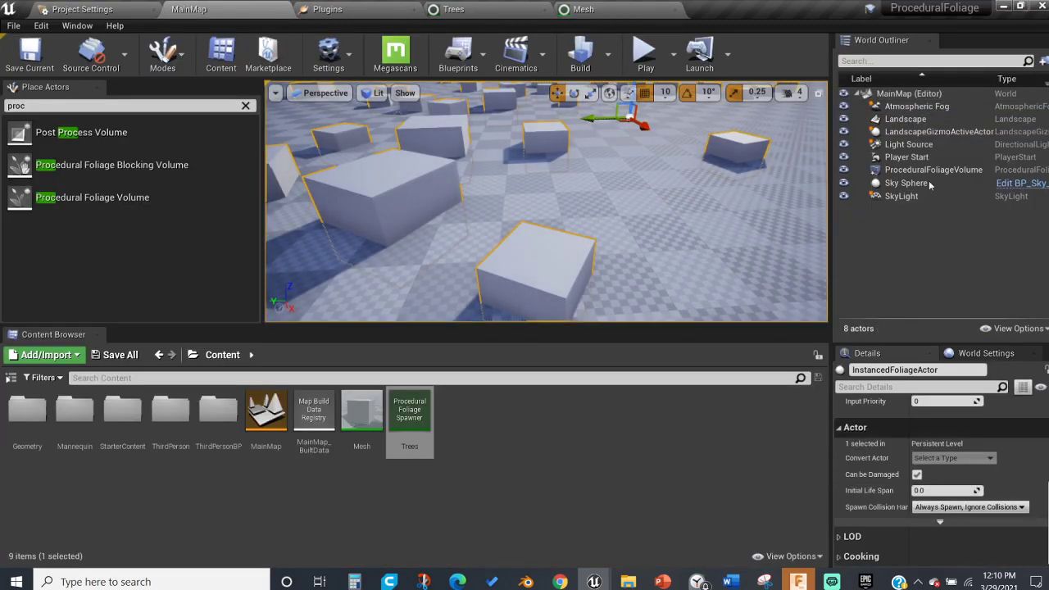
left_click(939, 158)
scroll(933, 460, "down", 1)
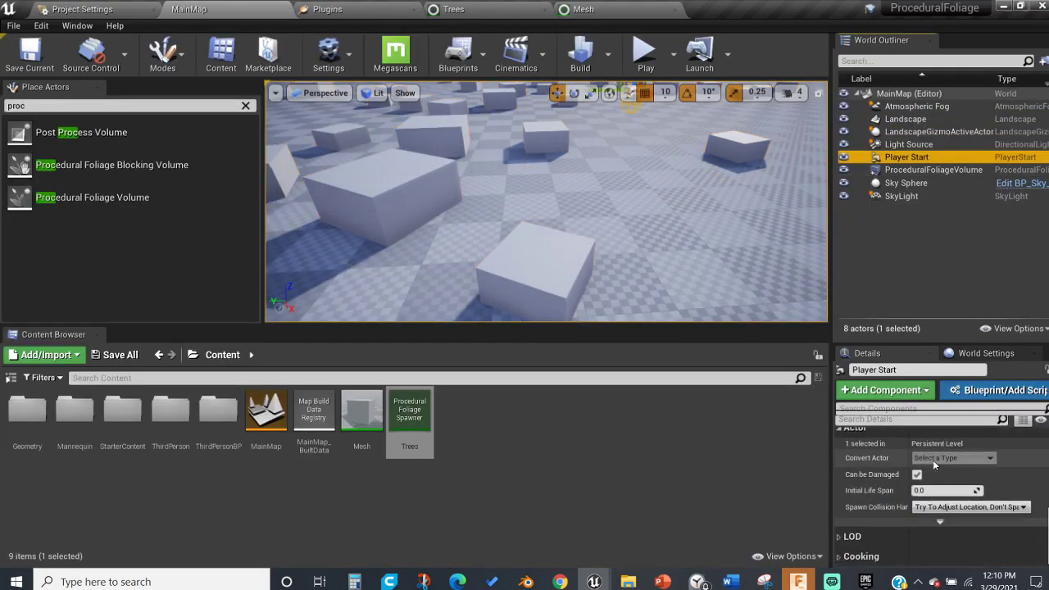
left_click(899, 170)
scroll(905, 467, "down", 6)
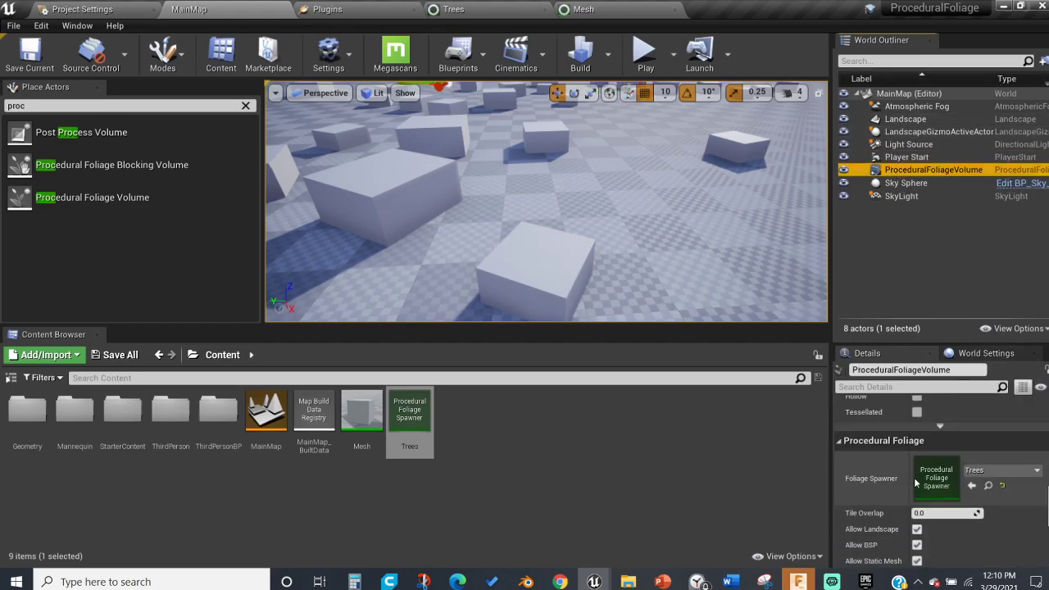
scroll(919, 553, "down", 3)
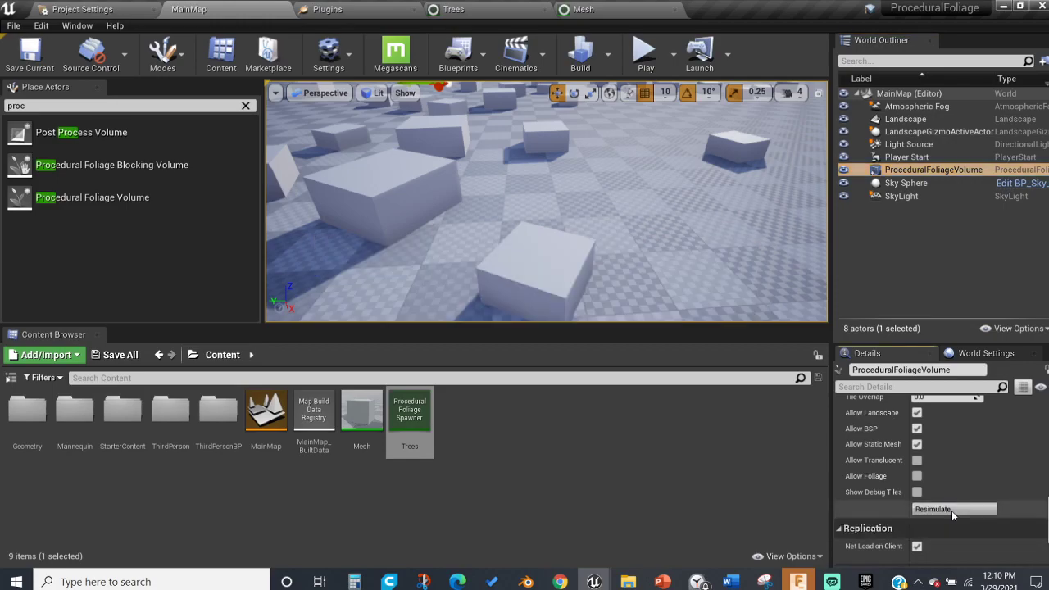
mouse_move(546, 214)
right_mouse_down()
mouse_move(541, 156)
mouse_move(543, 166)
mouse_move(582, 167)
mouse_move(584, 123)
mouse_move(585, 179)
mouse_move(557, 180)
mouse_move(572, 184)
mouse_move(561, 169)
mouse_move(554, 199)
right_mouse_up()
left_click(577, 183)
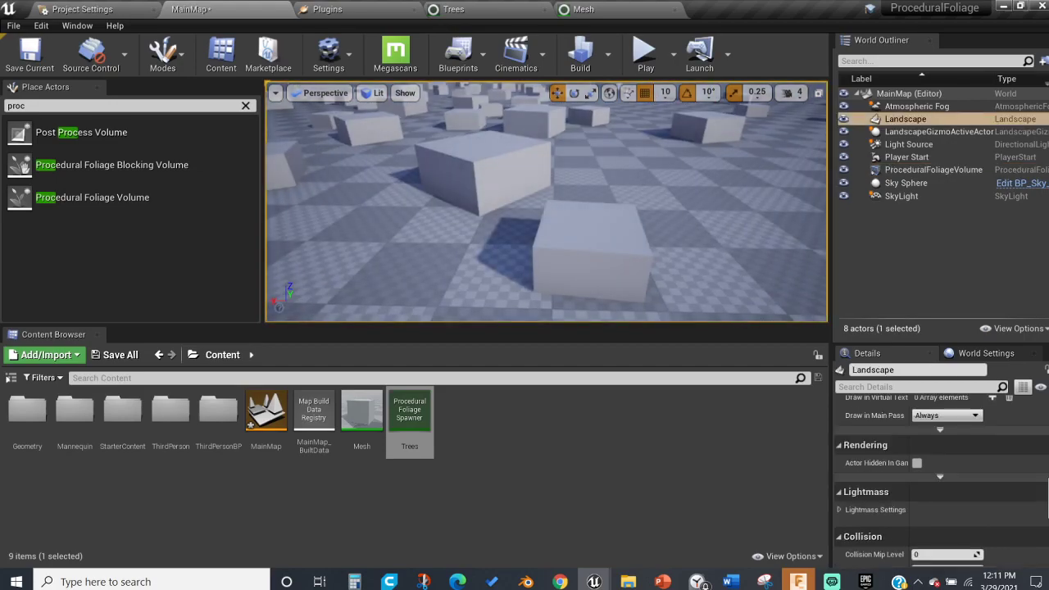
Clear the property filter in the Mesh foliage type, set its Shade Radius to 20 and save
left_click(652, 7)
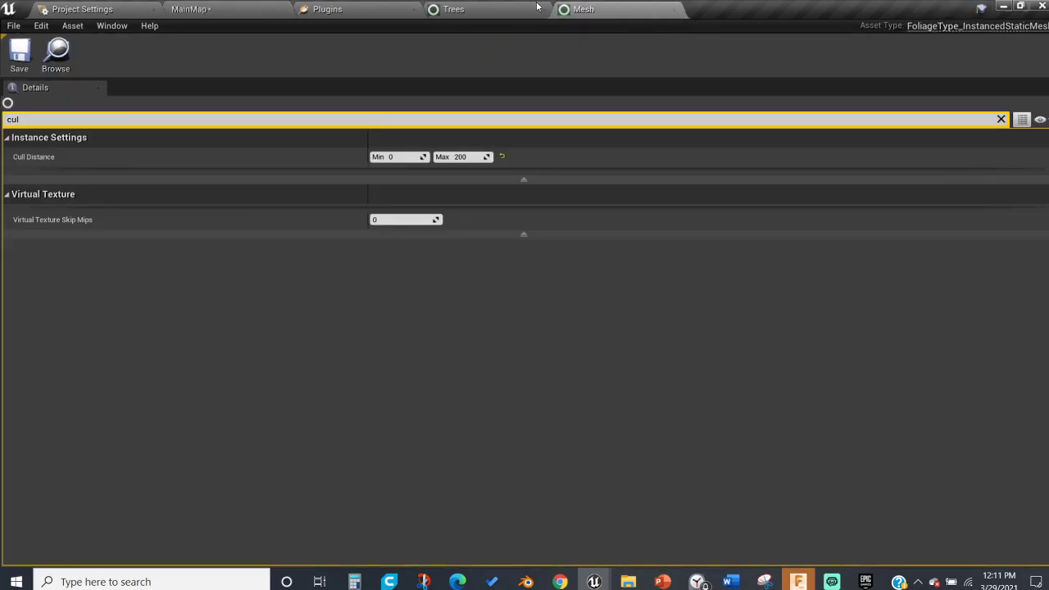
left_click(1001, 119)
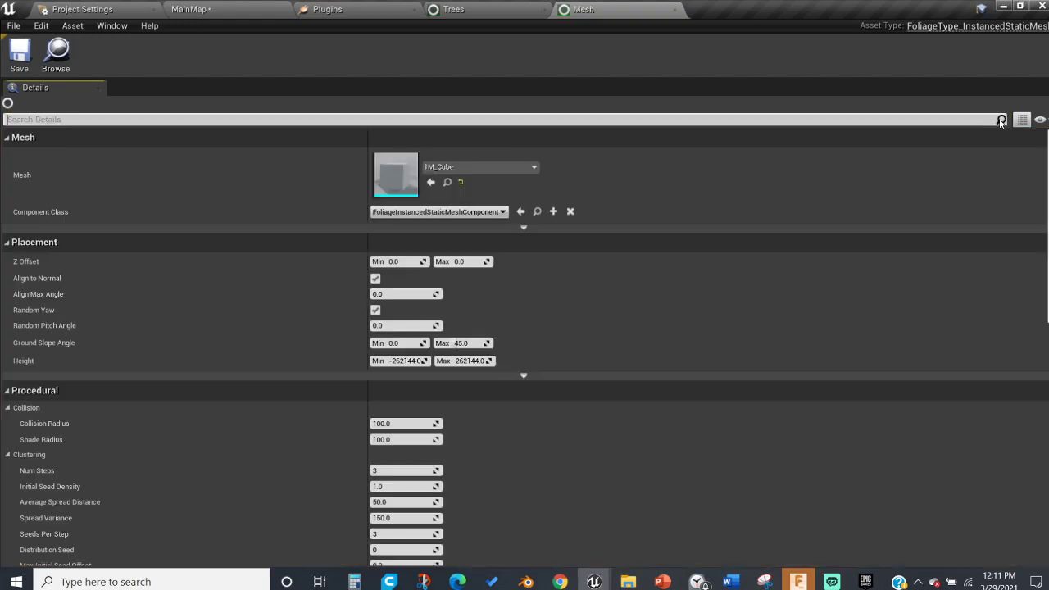
mouse_move(316, 347)
scroll(317, 347, "down", 2)
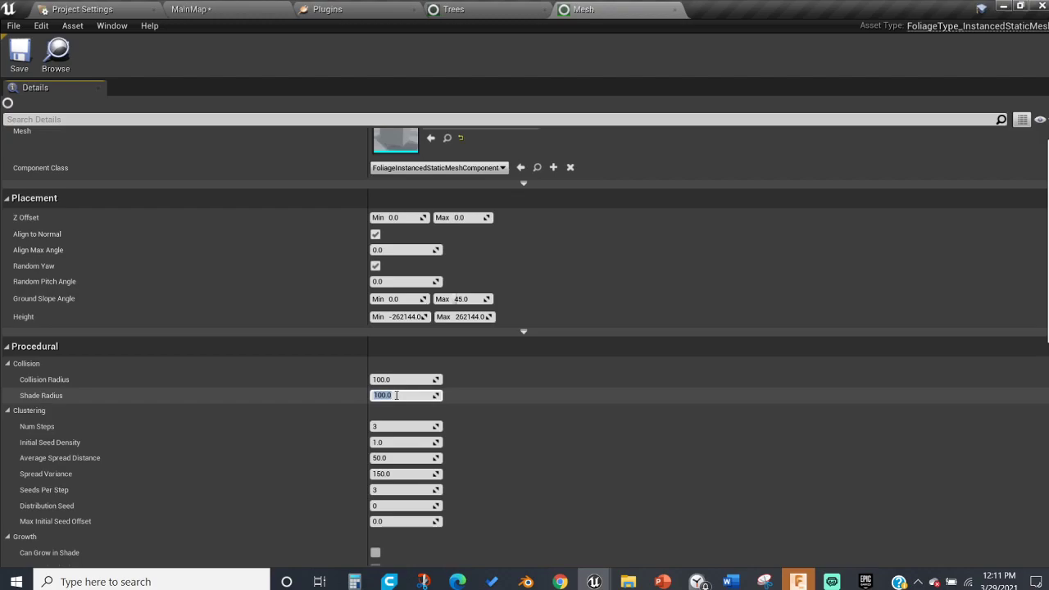
key("Return")
key("ctrl+s")
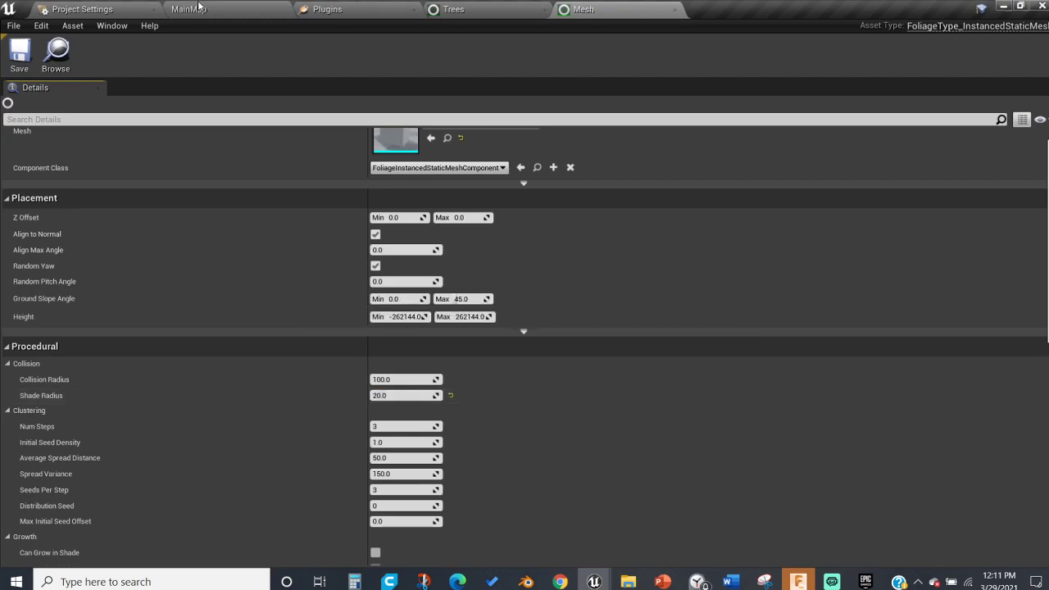
Resimulate the ProceduralFoliageVolume in MainMap with the new Shade Radius
left_click(195, 9)
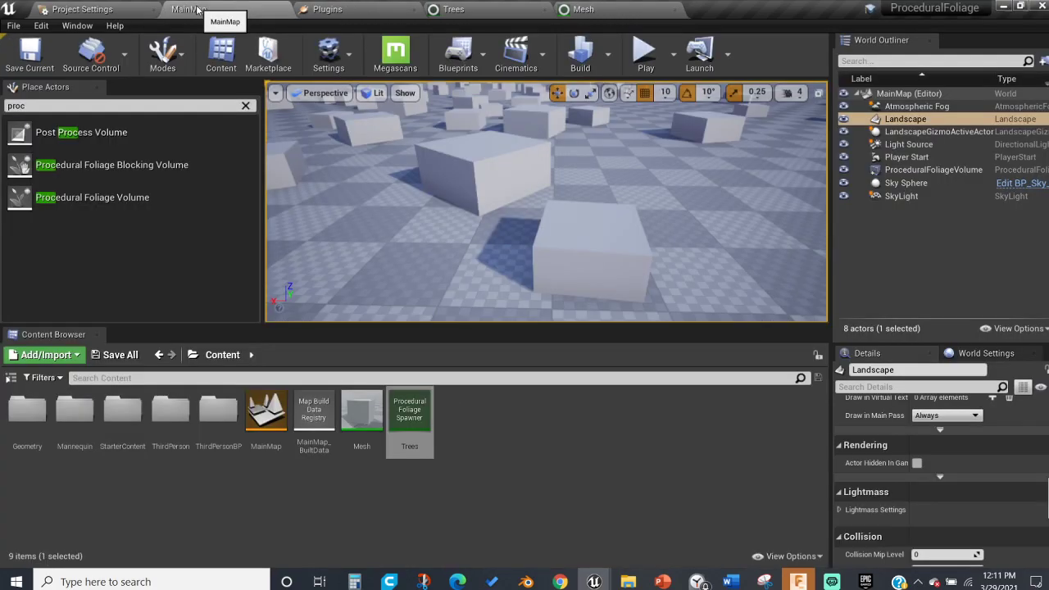
left_click(933, 170)
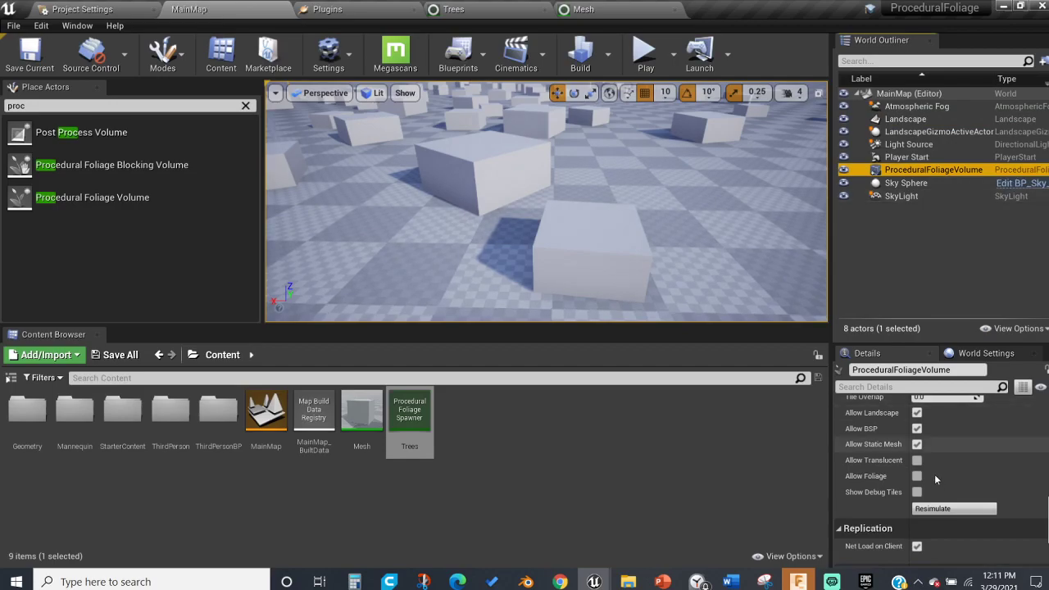
left_click(939, 509)
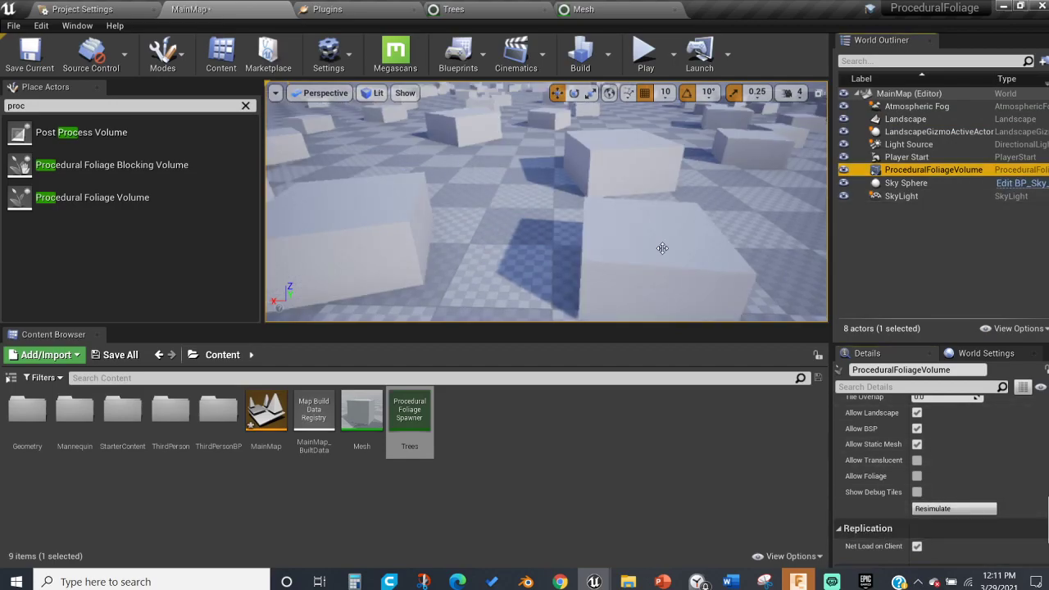
Set the saved Mesh foliage type's Collision Radius to 20, and resimulate the ProceduralFoliageVolume to inspect how the cubes cluster
left_click(617, 10)
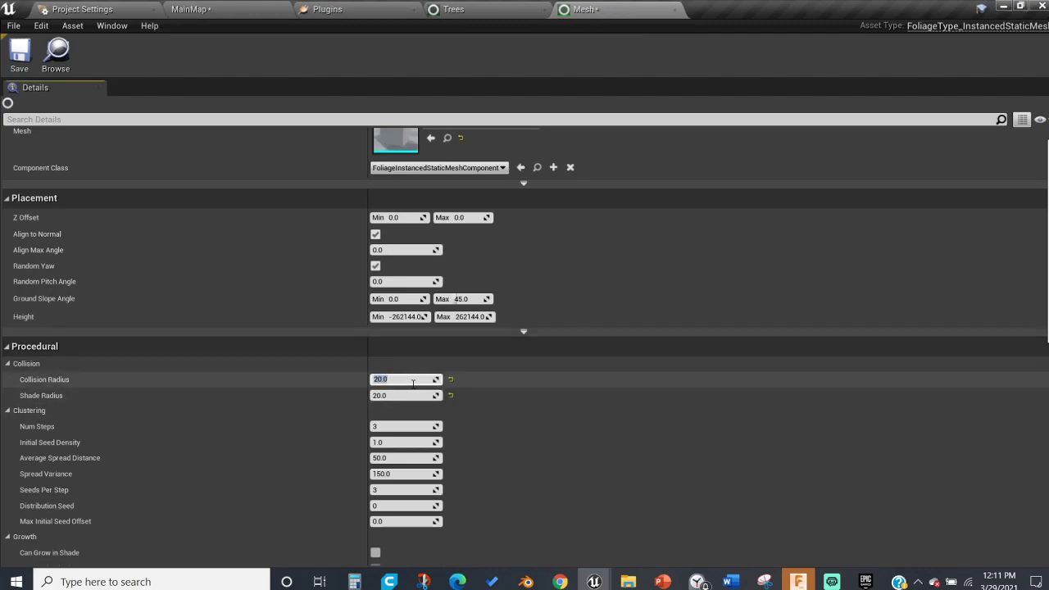
left_click(227, 7)
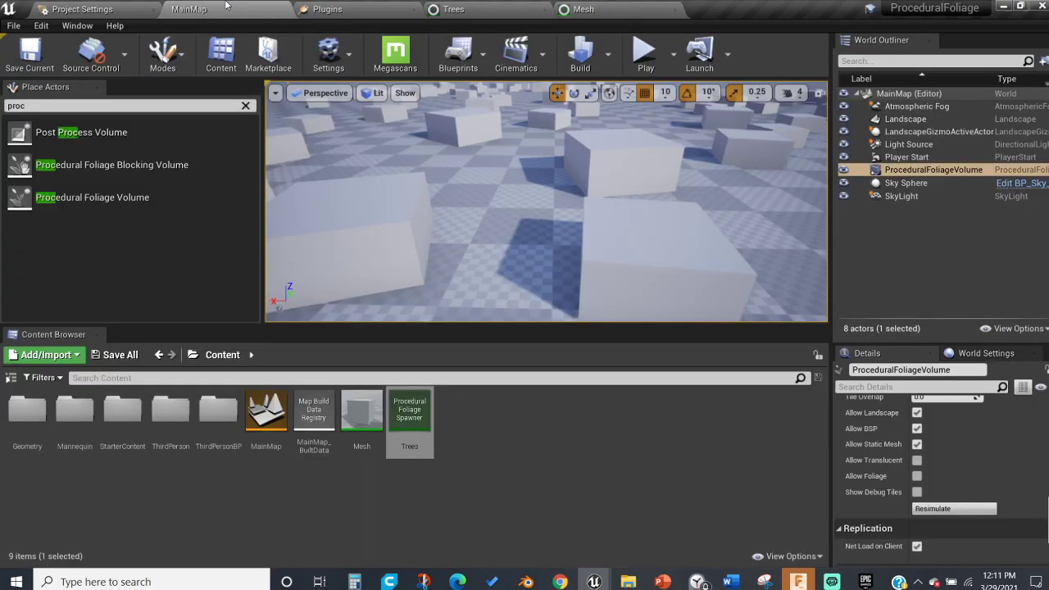
left_click(955, 508)
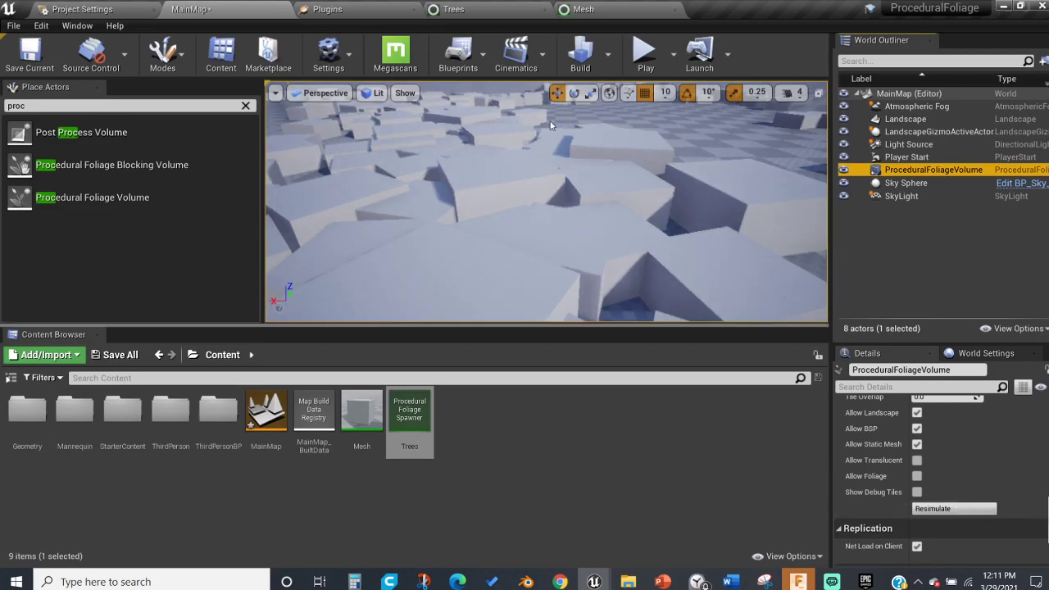
mouse_move(551, 125)
right_mouse_down()
mouse_move(544, 85)
mouse_move(545, 137)
right_mouse_up()
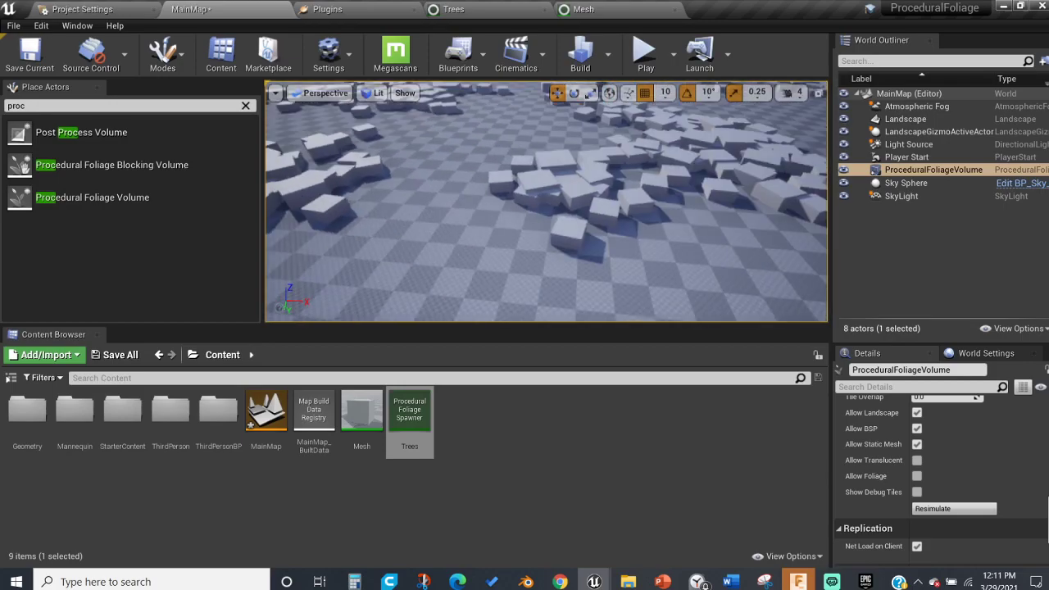
left_click(545, 137)
Reset the Mesh foliage type's Shade Radius and Collision Radius to their defaults
left_click(611, 10)
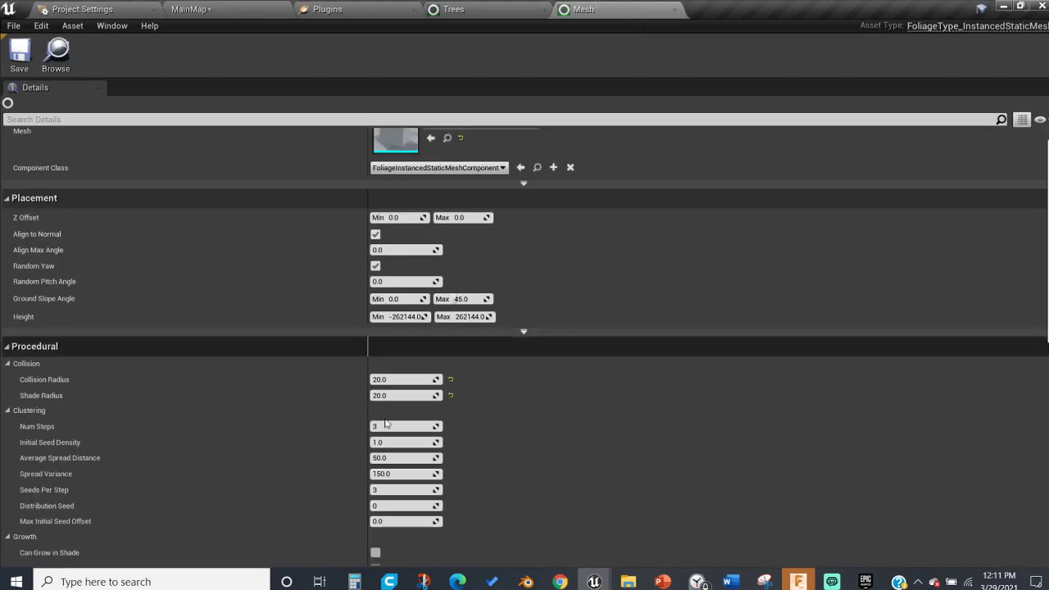
left_click(450, 396)
left_click(450, 381)
scroll(451, 381, "down", 3)
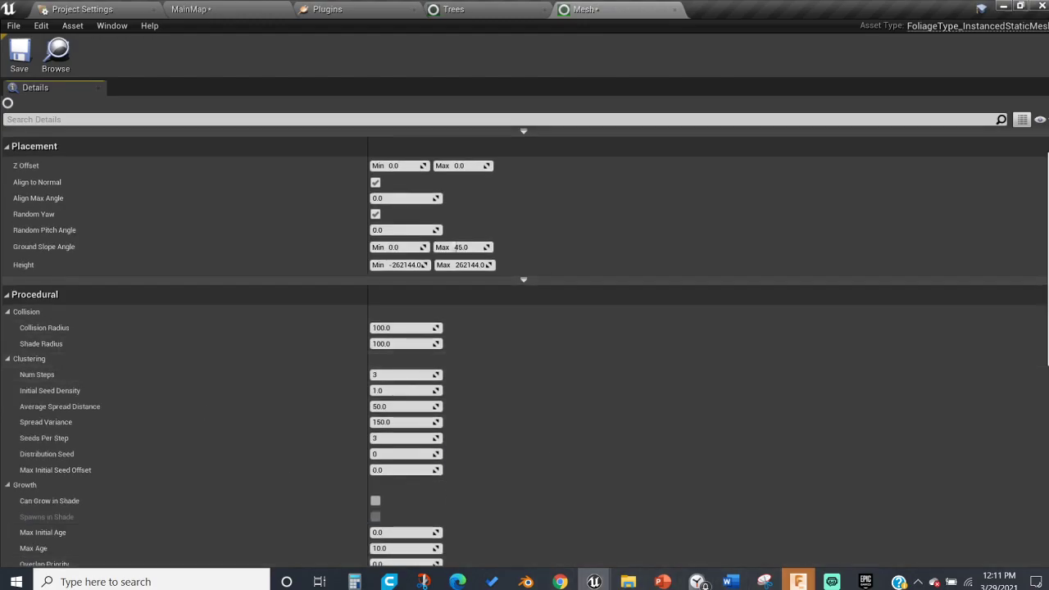
left_click(830, 580)
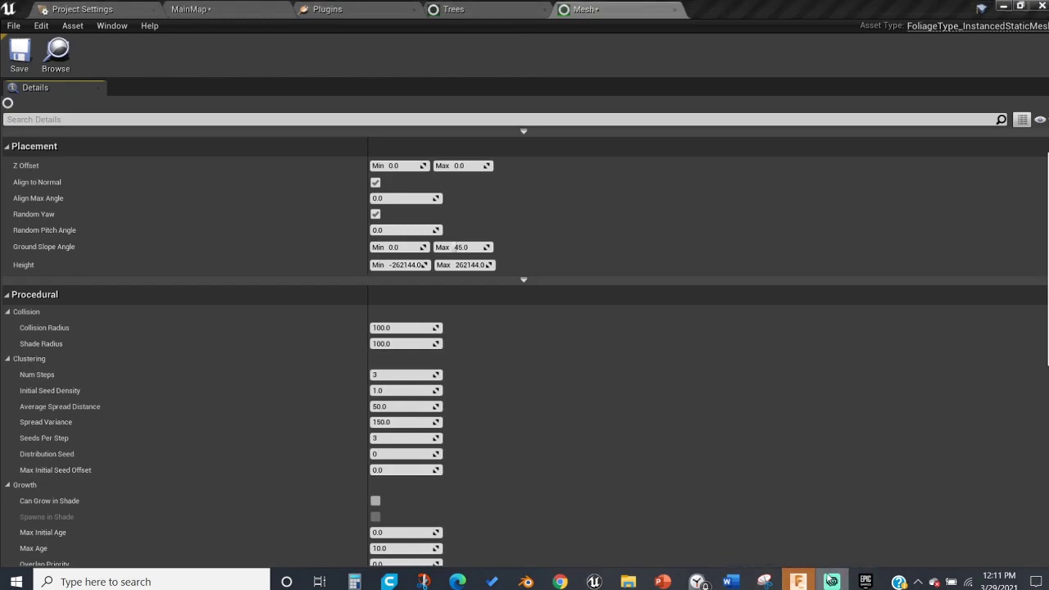
left_click(116, 435)
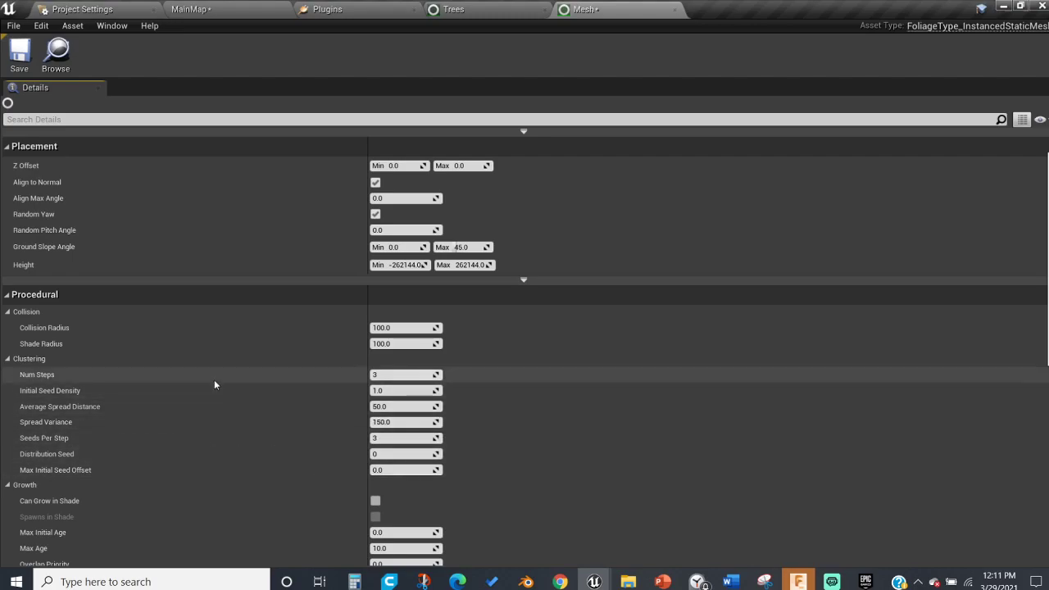
scroll(378, 391, "down", 1)
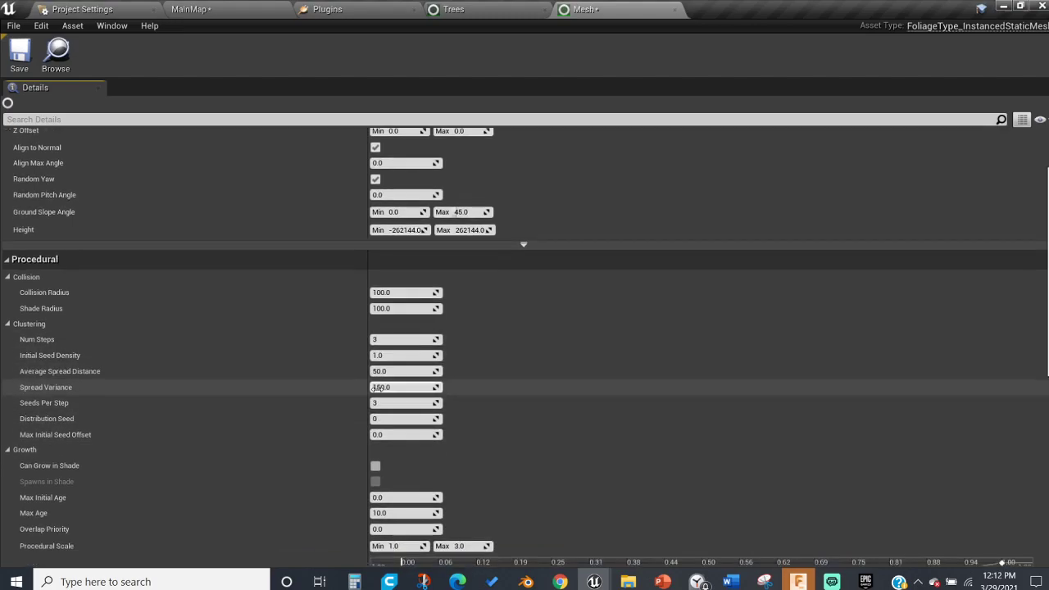
Set the Mesh foliage type's Initial Seed Density to 3.0, save all, and resimulate the ProceduralFoliageVolume to inspect the cube distribution
scroll(378, 392, "down", 2)
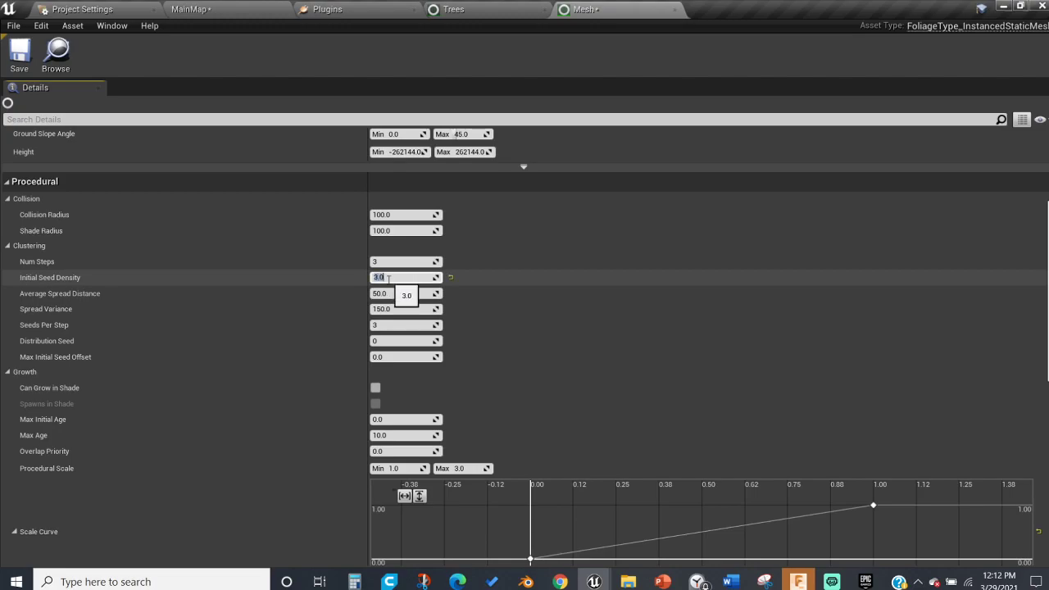
left_click(224, 7)
key("ctrl+shift+s")
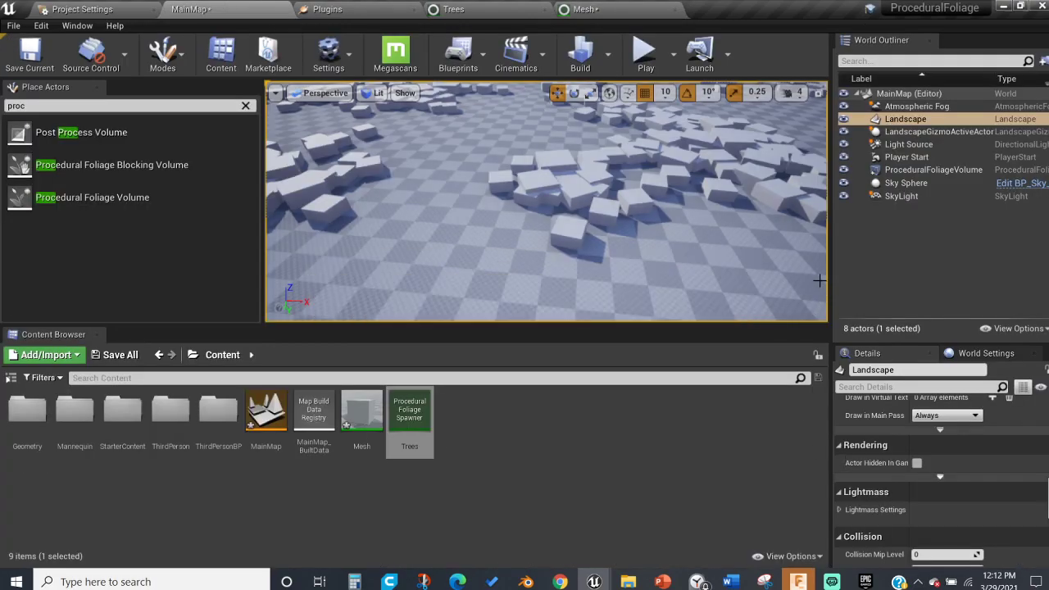
left_click(913, 171)
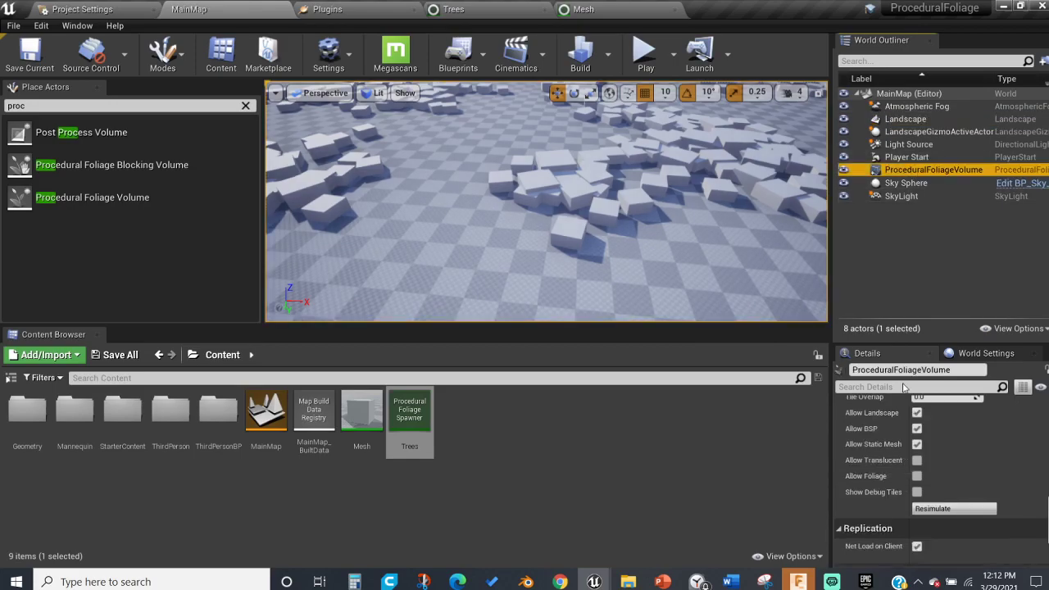
left_click(932, 509)
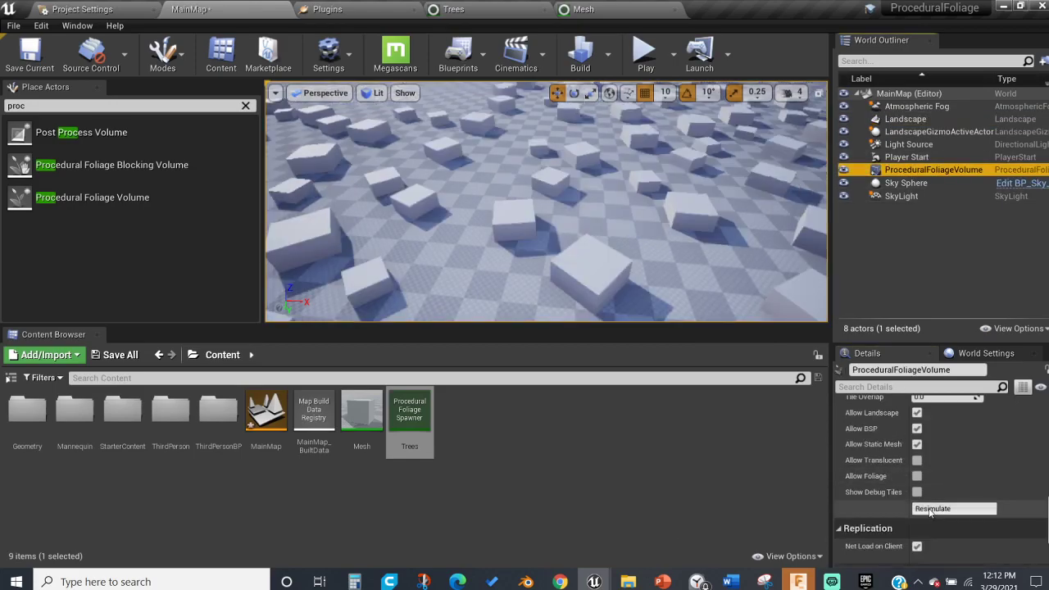
scroll(551, 178, "down", 5)
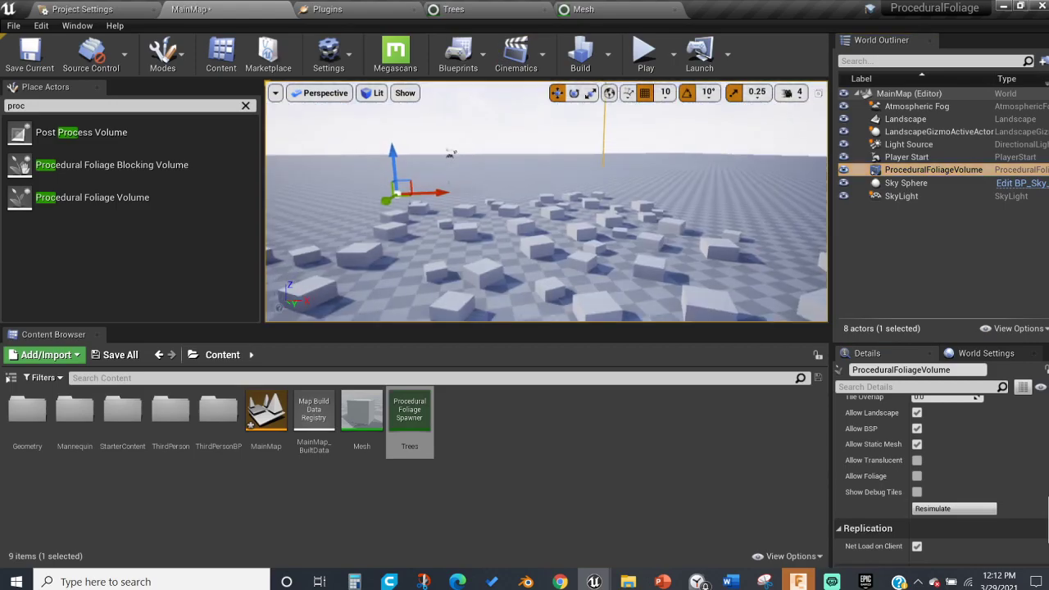
left_click(551, 178)
Set the Mesh foliage type's Initial Seed Density to 0.1, save, and resimulate the ProceduralFoliageVolume to inspect the cube distribution
left_click(630, 7)
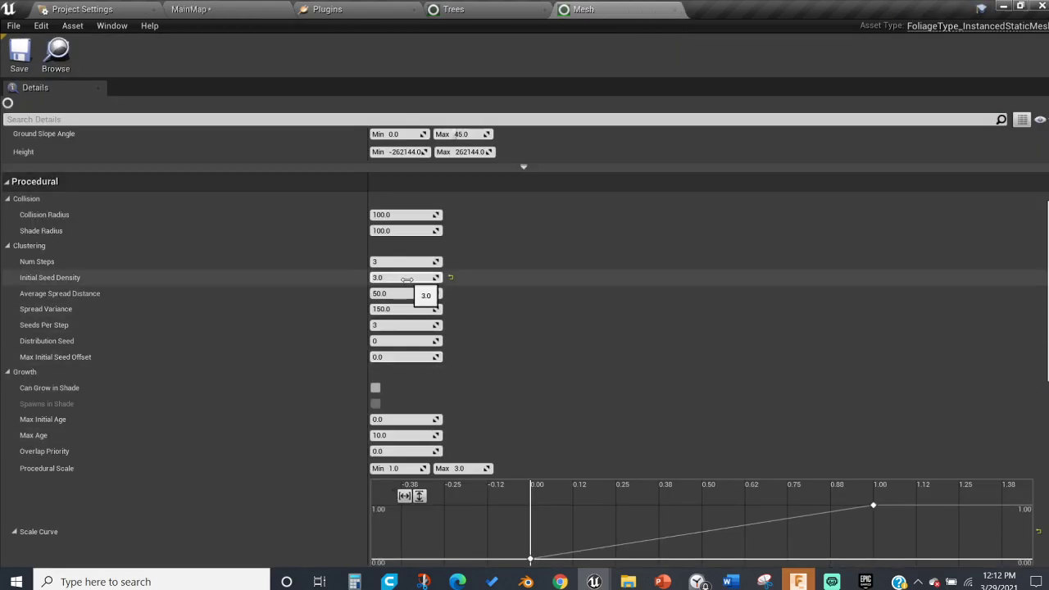
key("ctrl+shift+s")
left_click(259, 7)
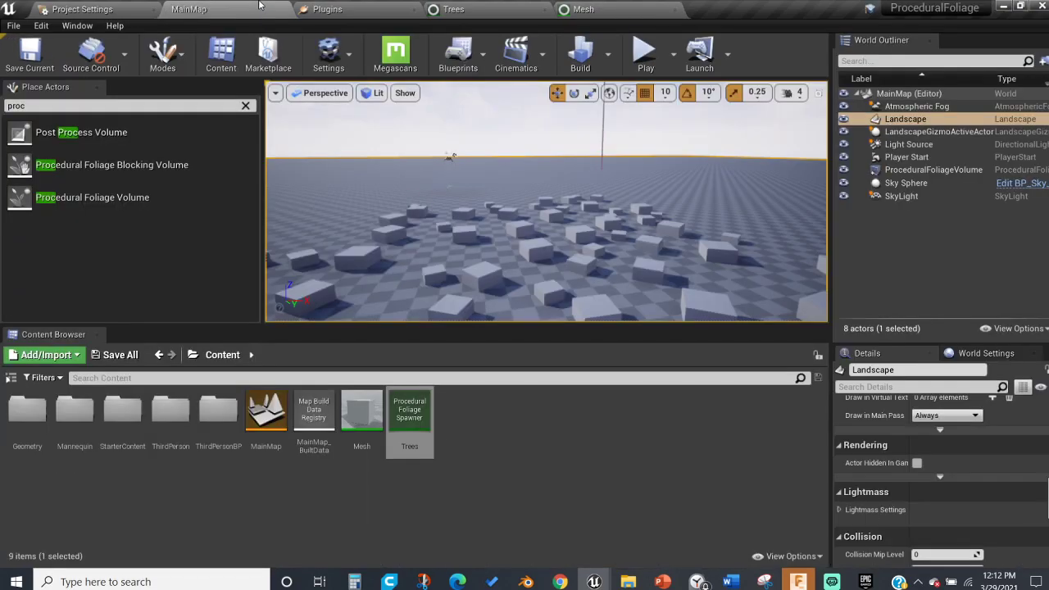
left_click(619, 7)
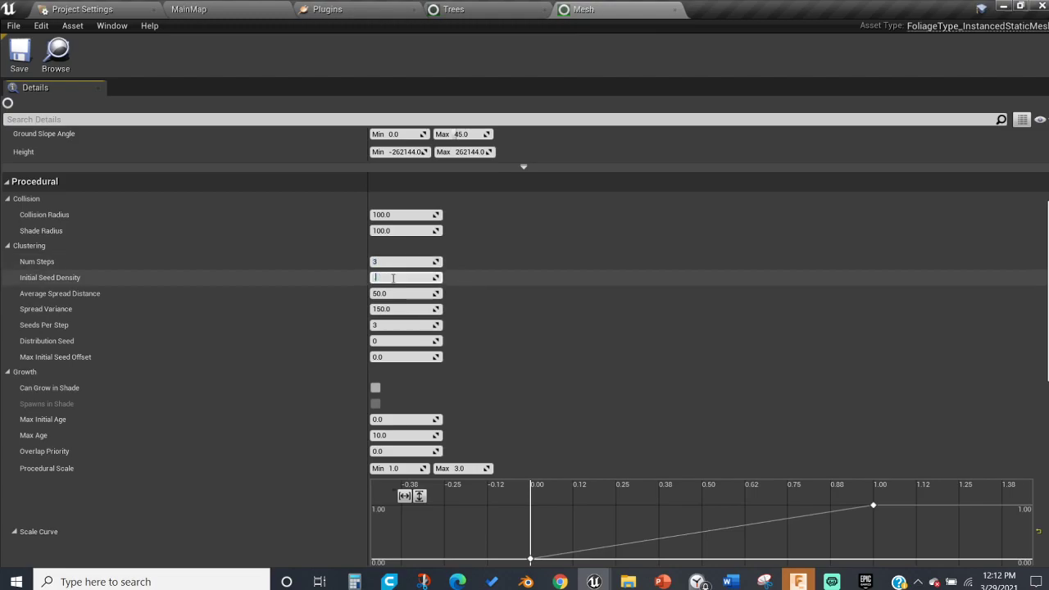
left_click(236, 7)
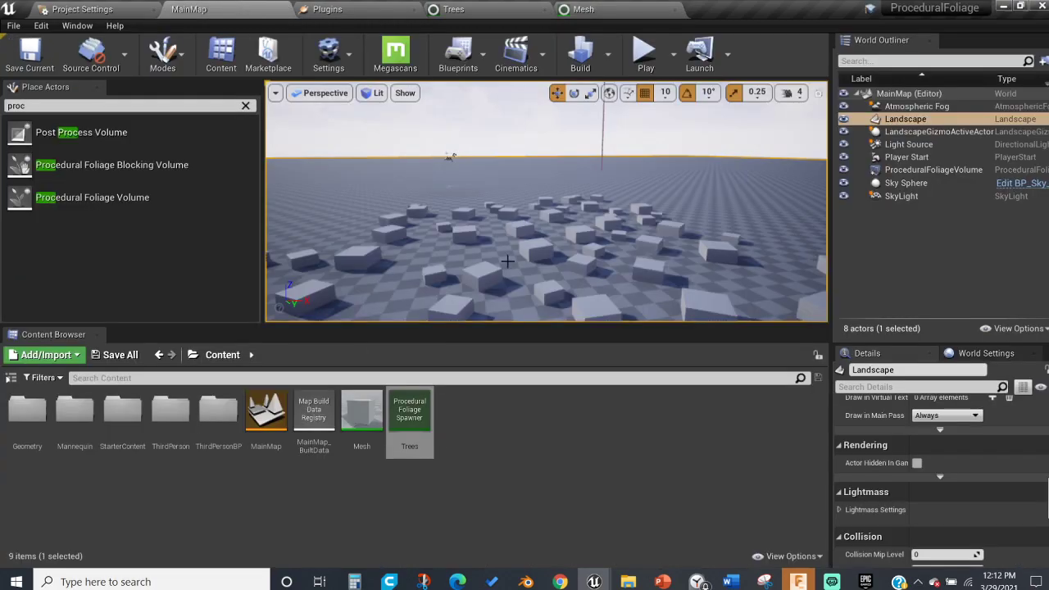
left_click(910, 170)
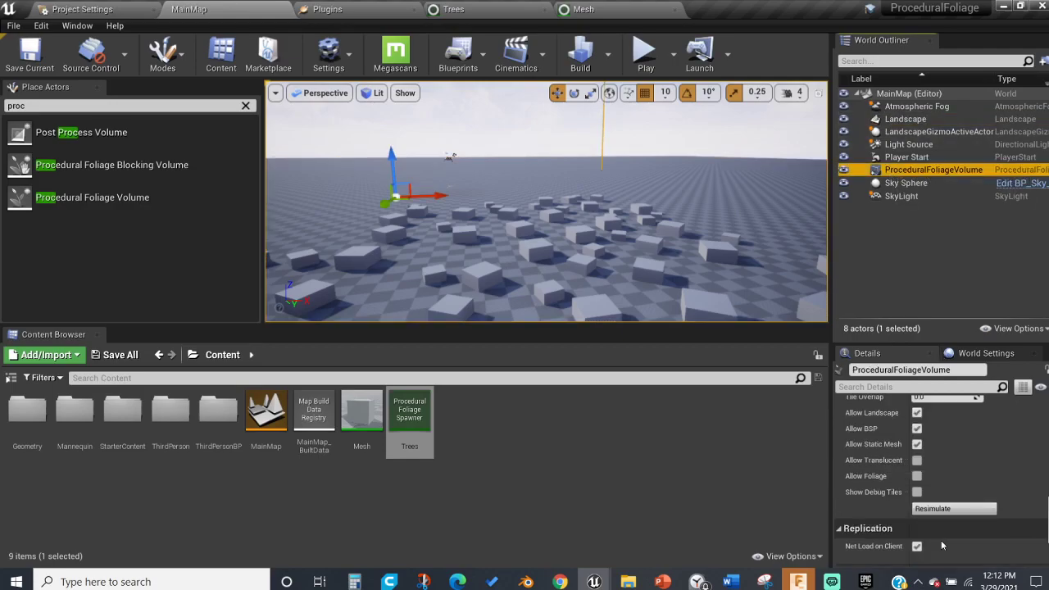
left_click(930, 509)
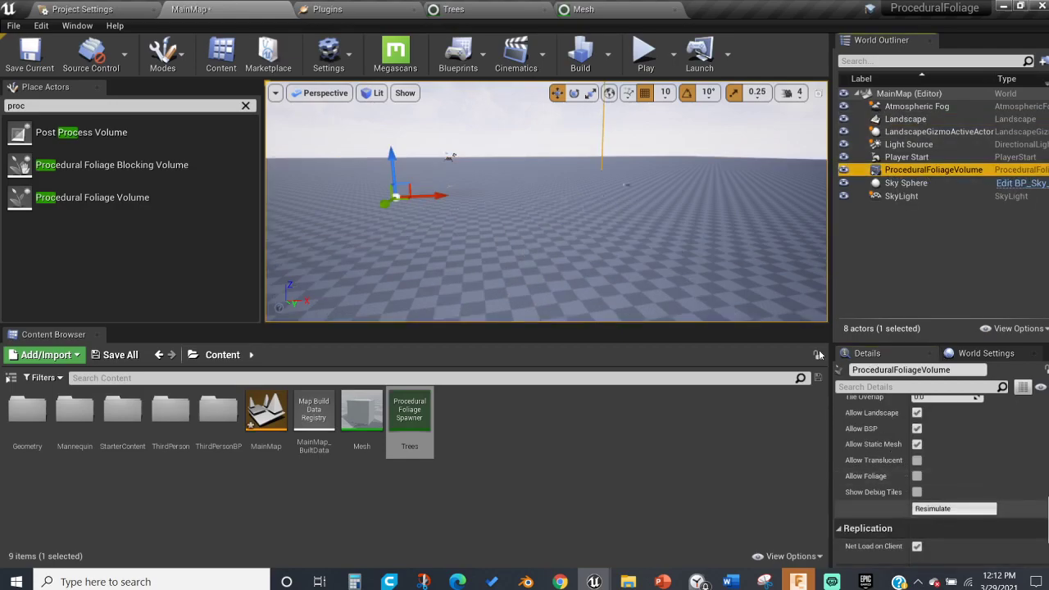
right_click_drag(648, 230, 775, 234)
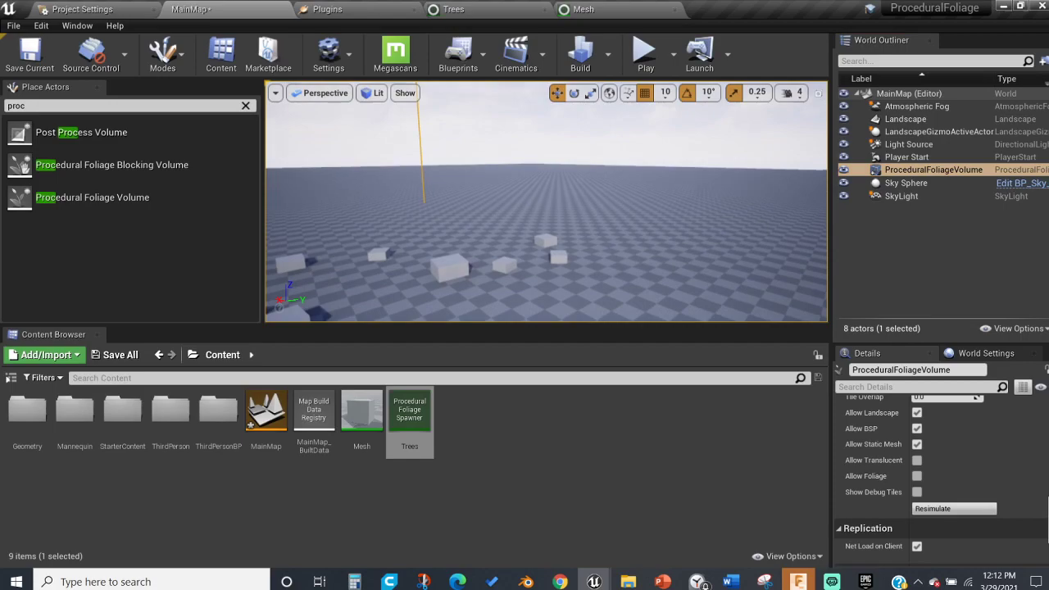
left_click(648, 229)
Reset the Mesh foliage type's Initial Seed Density to its default, set Num Steps to 5 and return to MainMap
left_click(637, 6)
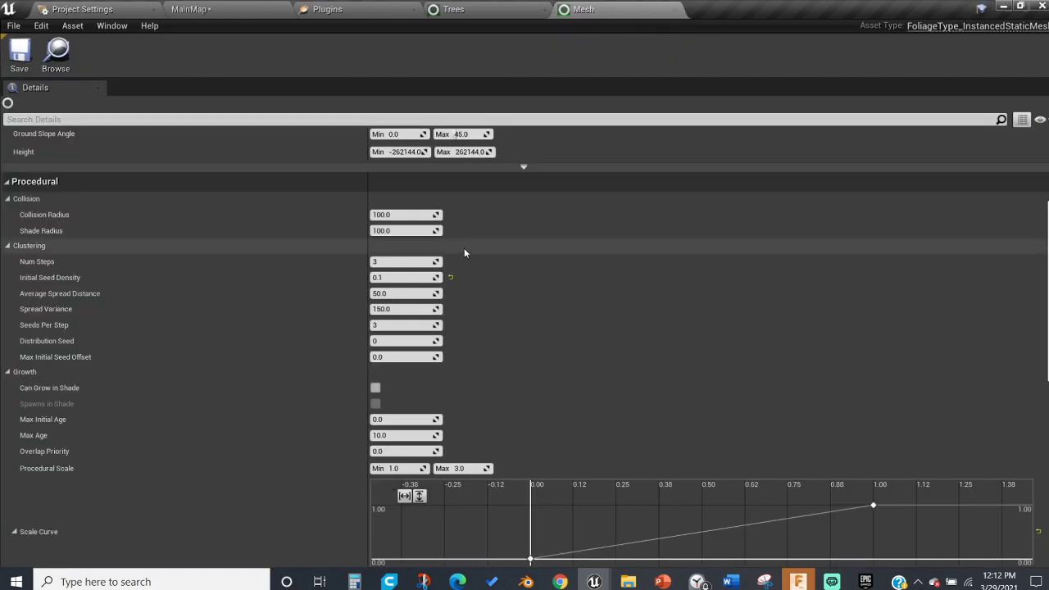
left_click(451, 278)
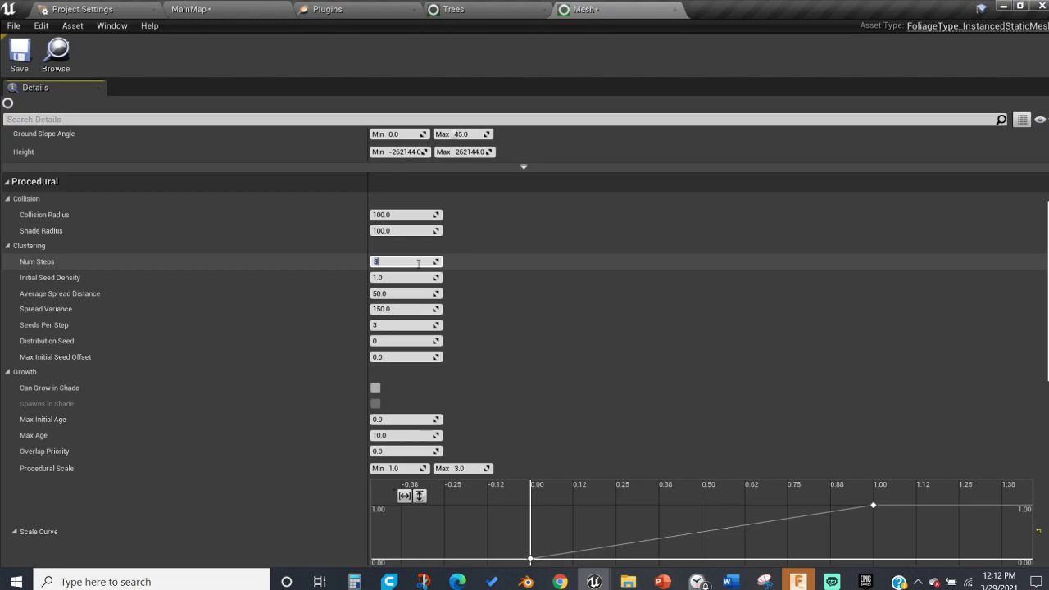
left_click(284, 7)
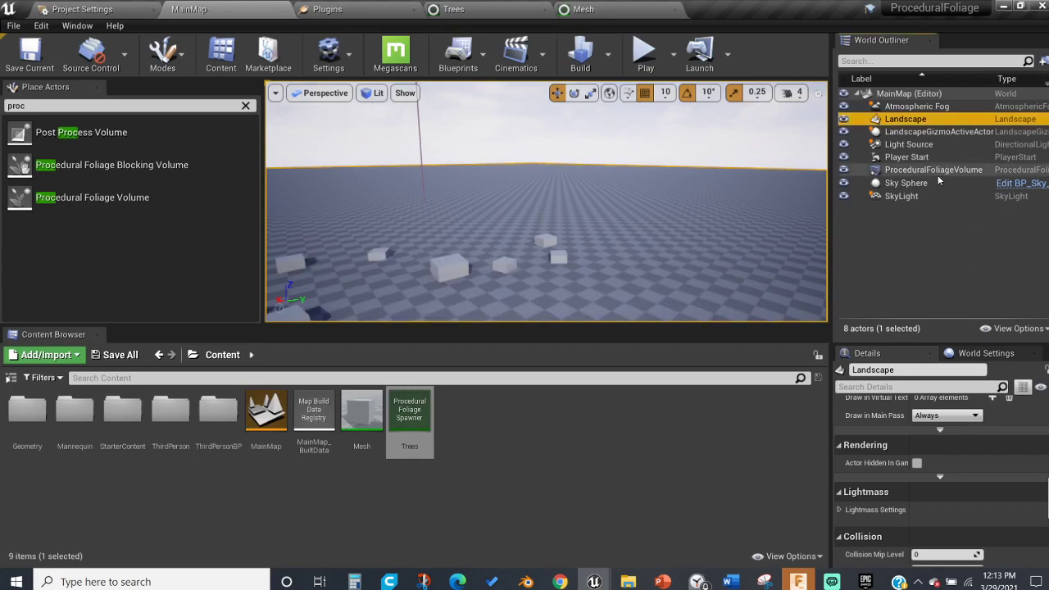
Resimulate the ProceduralFoliageVolume with the new Num Steps value and look around the spawned cubes
left_click(939, 172)
left_click(935, 509)
right_click_drag(598, 217, 414, 224)
left_click(414, 224)
right_click_drag(535, 258, 574, 227)
Set the Mesh foliage type's Num Steps to 1, save, and resimulate the ProceduralFoliageVolume in MainMap
left_click(635, 7)
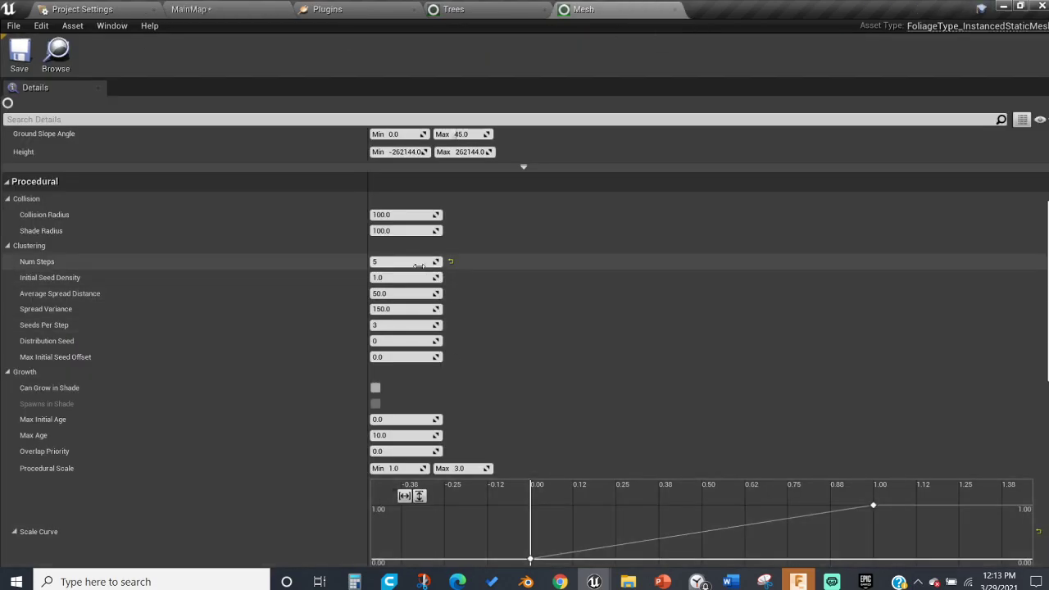
key("Return")
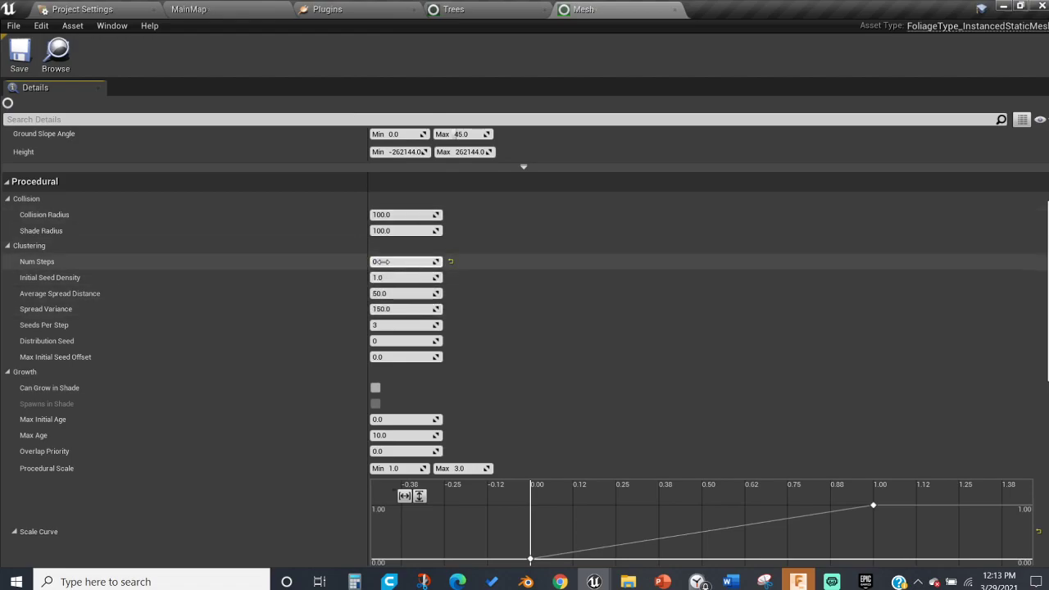
left_click(424, 261)
type("1")
key("ctrl+s")
left_click(227, 6)
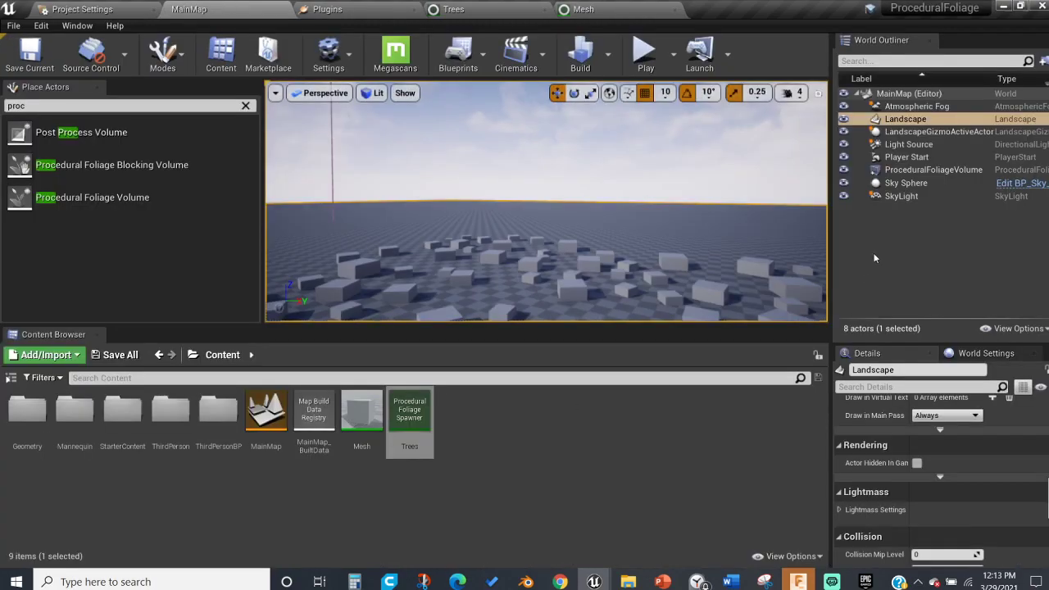
left_click(919, 170)
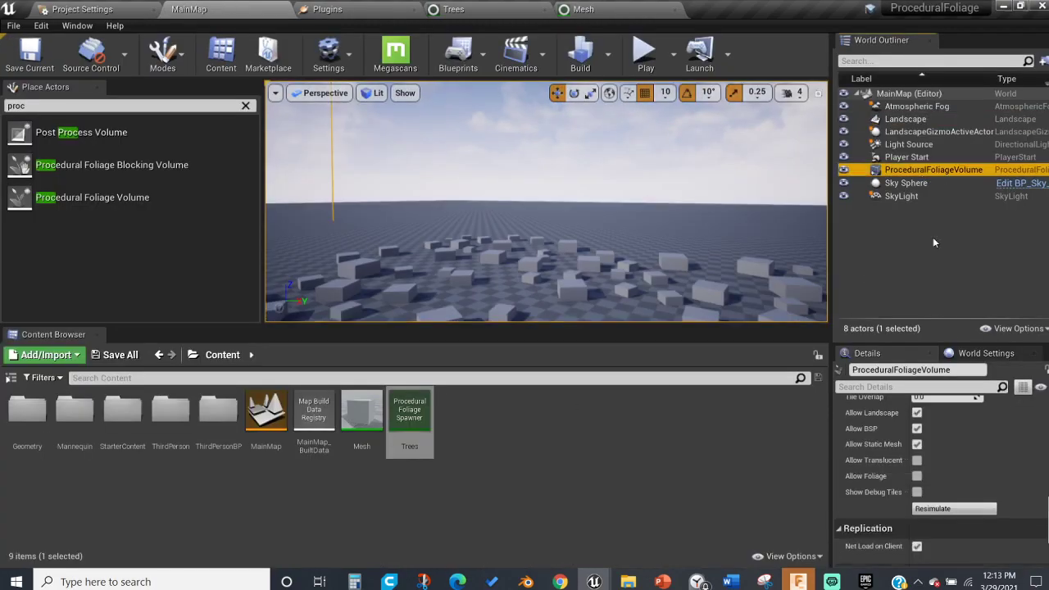
left_click(933, 509)
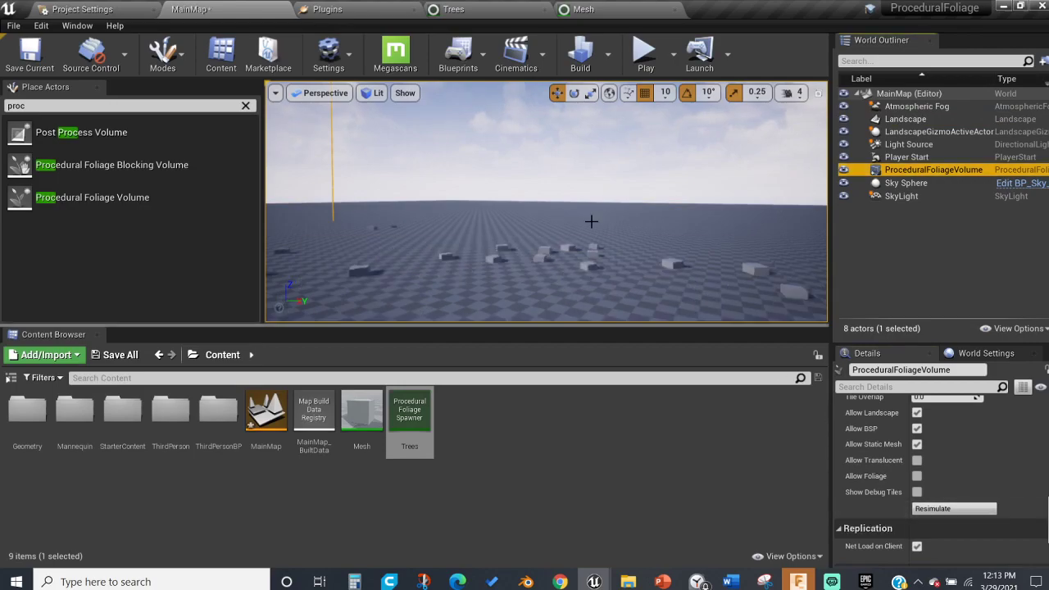
Increase the Mesh foliage type's Num Steps and resimulate the ProceduralFoliageVolume, viewing the spawned cubes from above
left_click(616, 6)
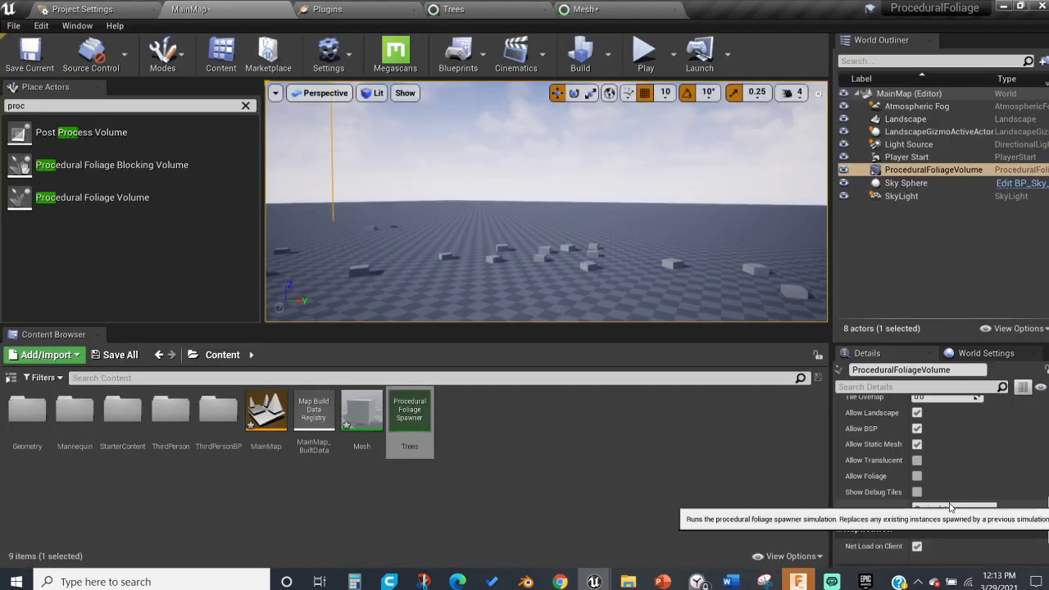
left_click(951, 508)
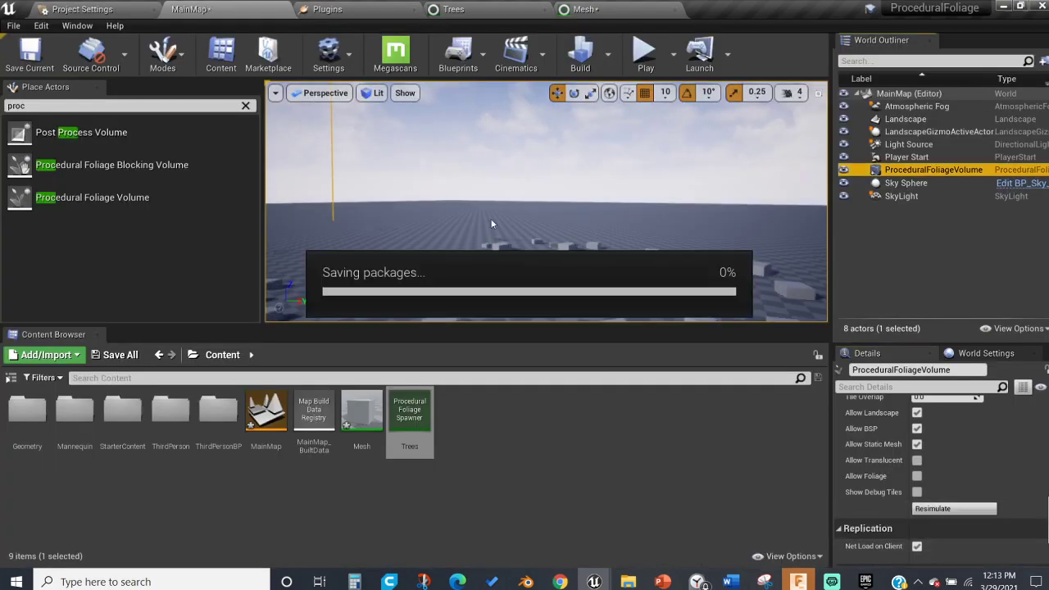
right_click_drag(564, 212, 569, 271)
left_click(564, 212)
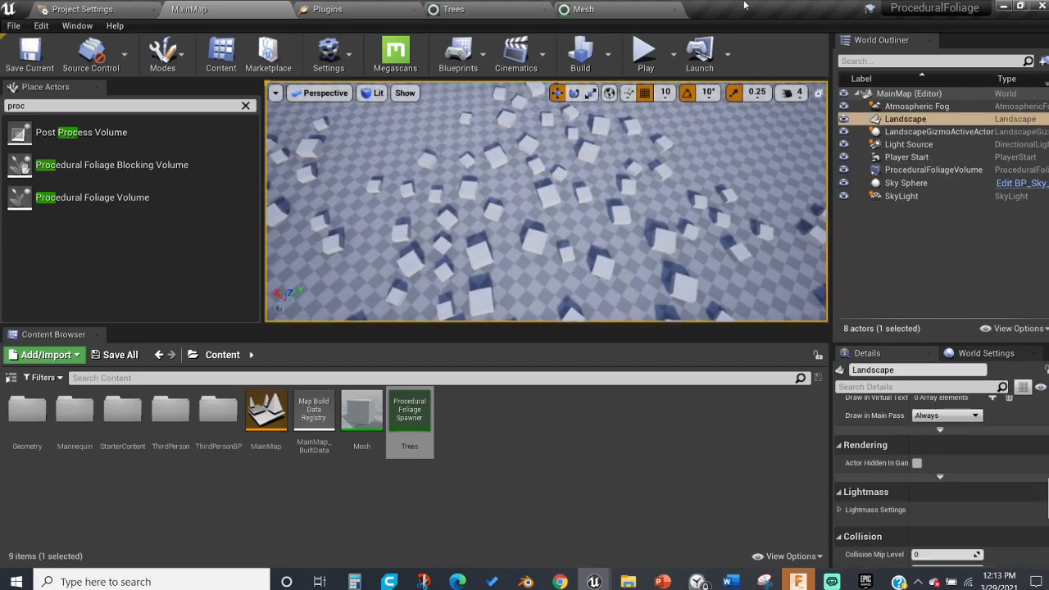
Set the Mesh foliage type's Num Steps to 70, save, and try to resimulate the ProceduralFoliageVolume
left_click(555, 8)
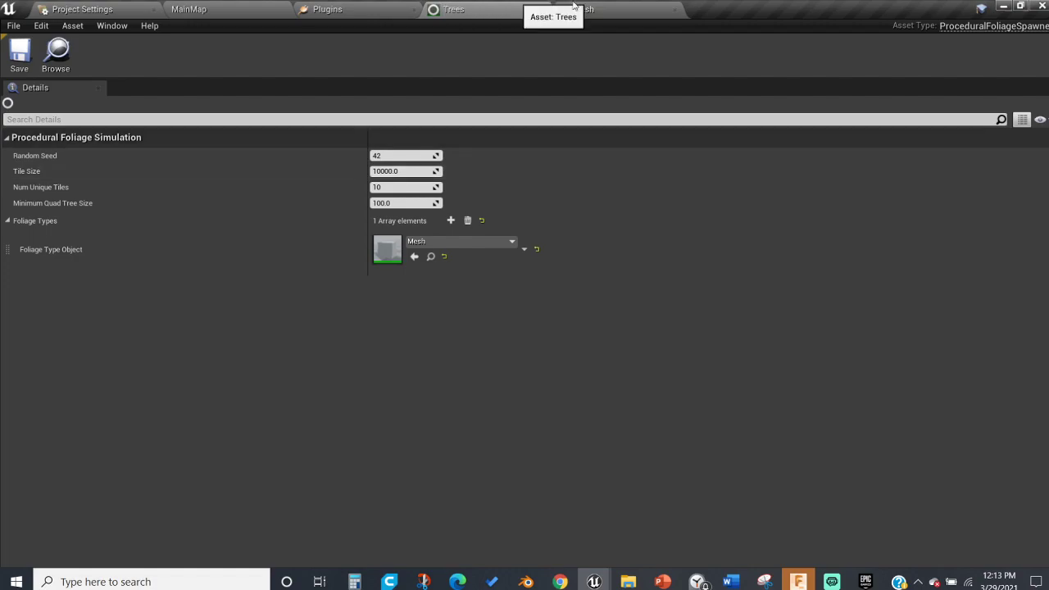
left_click(605, 9)
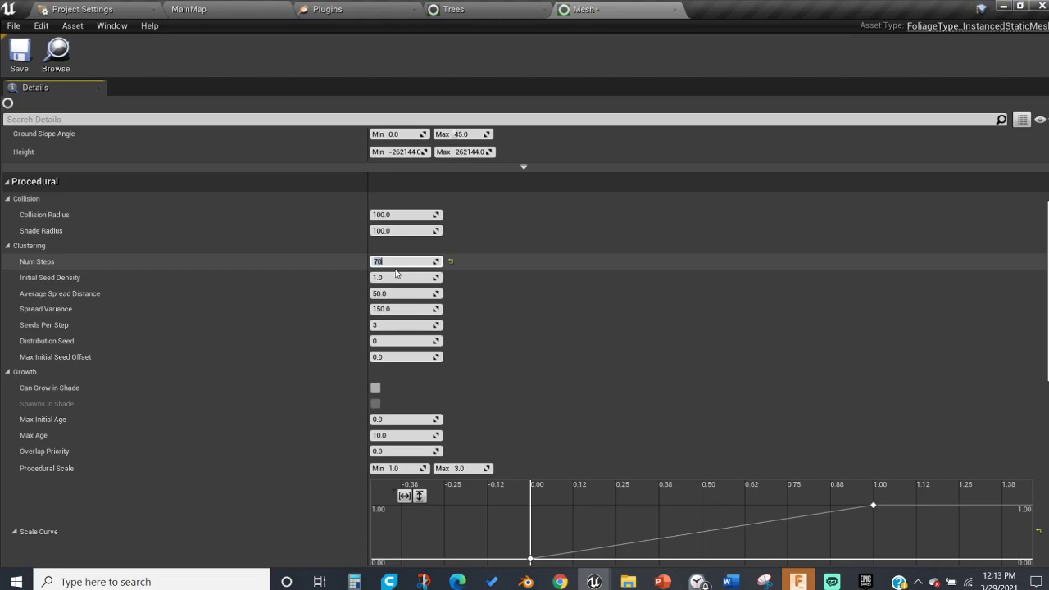
left_click(246, 9)
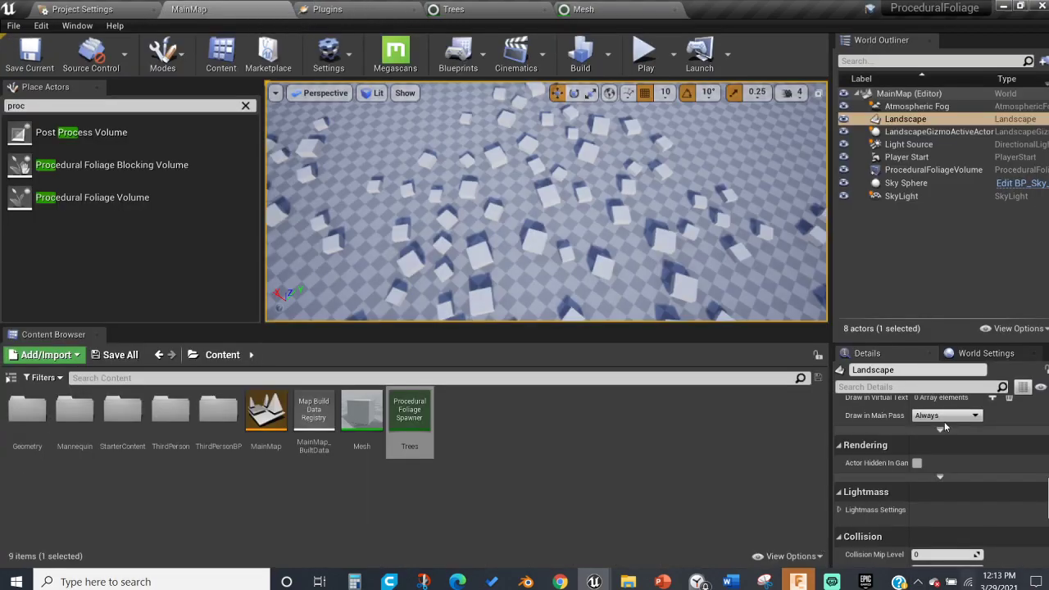
left_click(890, 170)
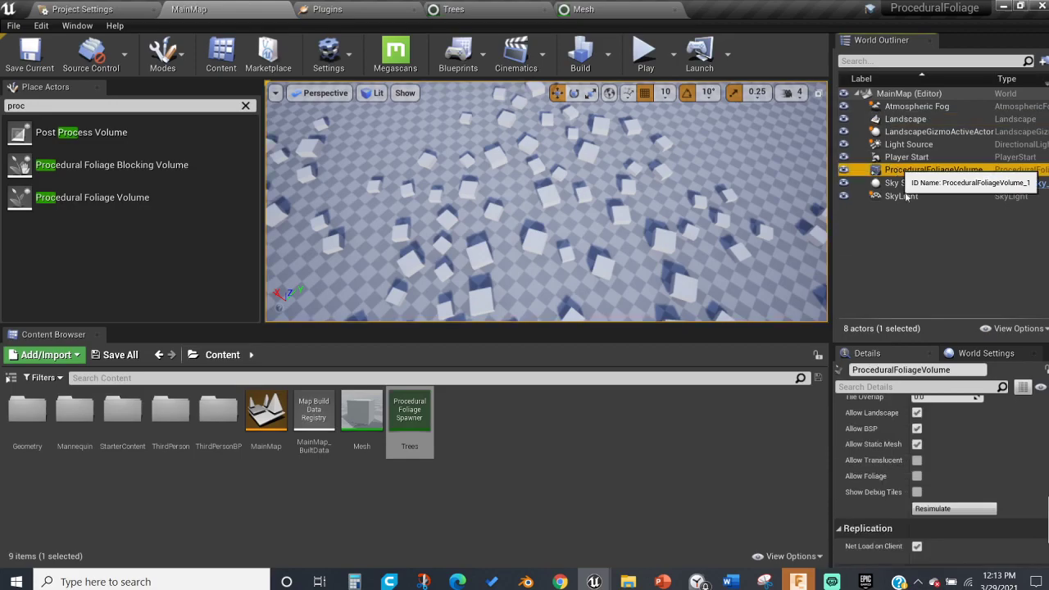
left_click(935, 509)
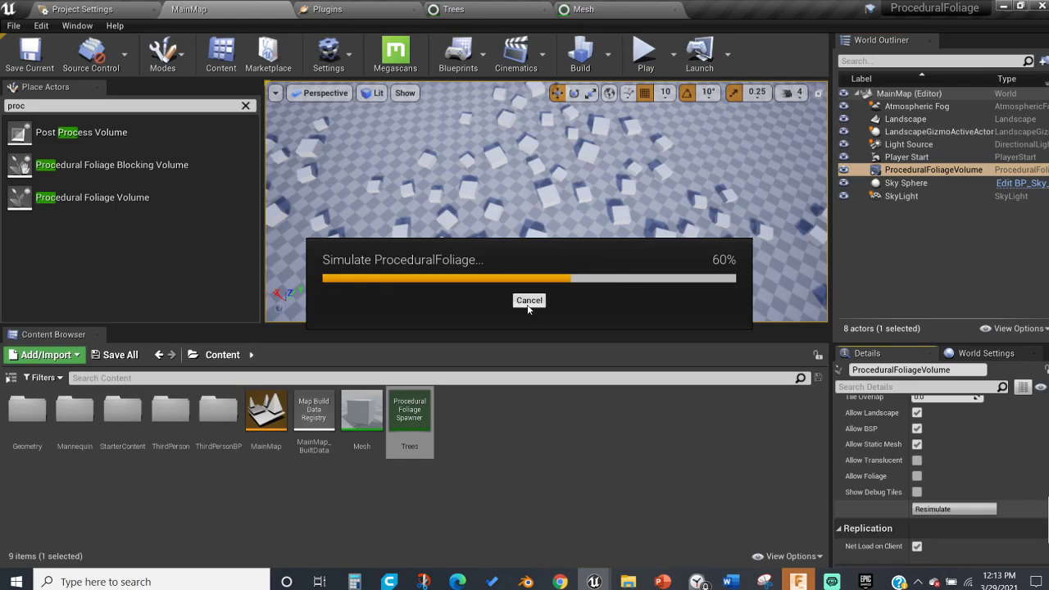
Change the Mesh foliage type's Num Steps and resimulate the ProceduralFoliageVolume in MainMap
left_click(619, 10)
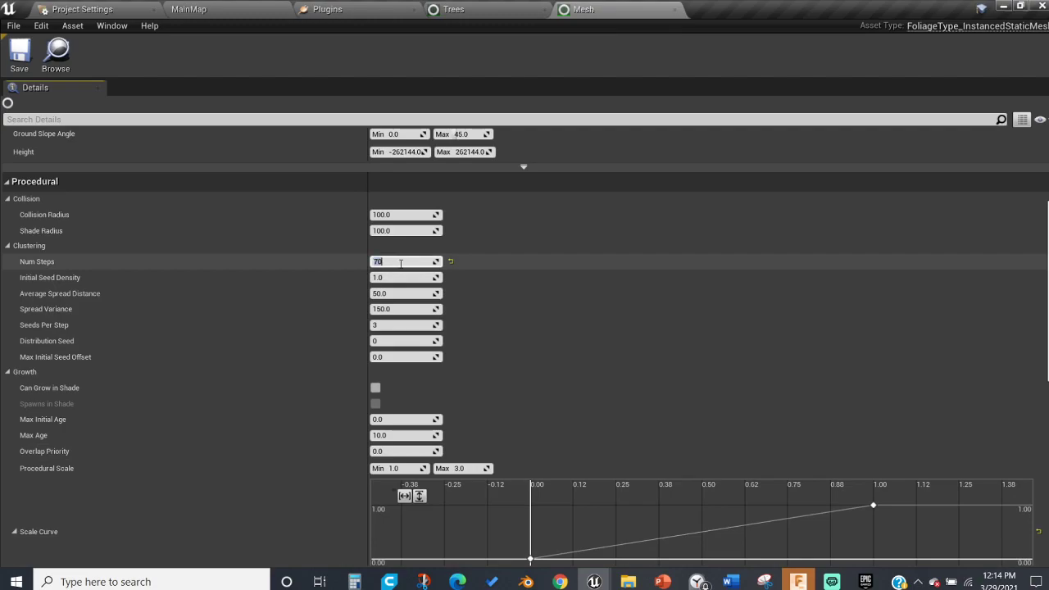
left_click(272, 5)
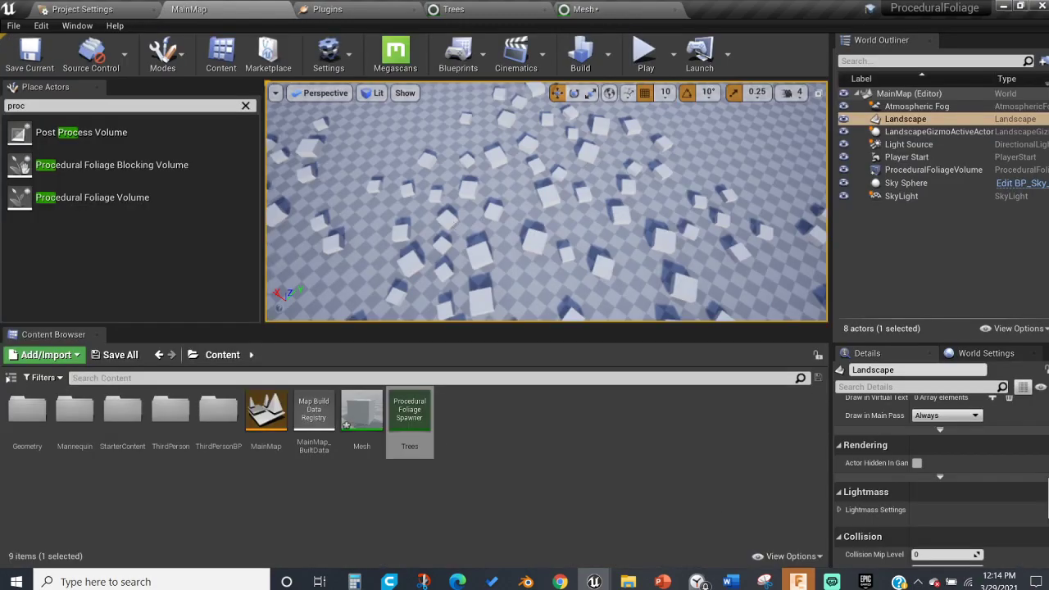
scroll(935, 434, "up", 2)
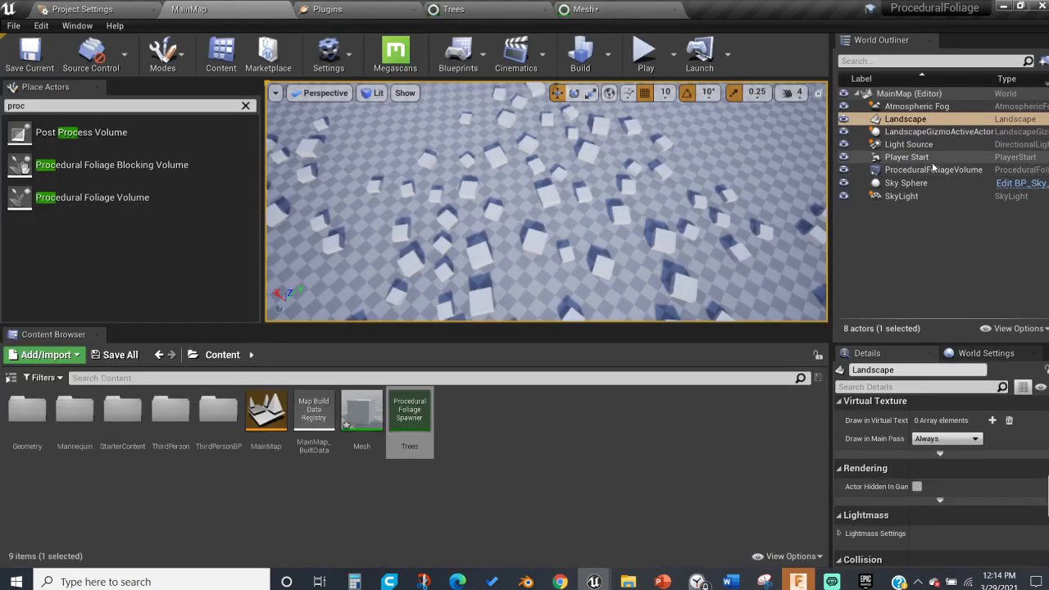
left_click(933, 158)
left_click(933, 170)
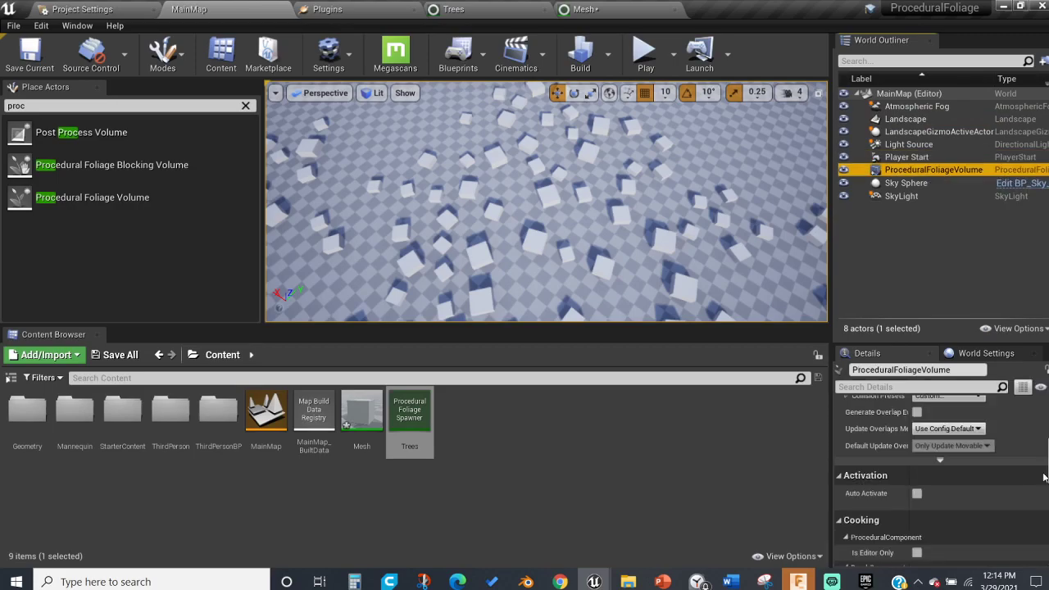
scroll(939, 451, "up", 5)
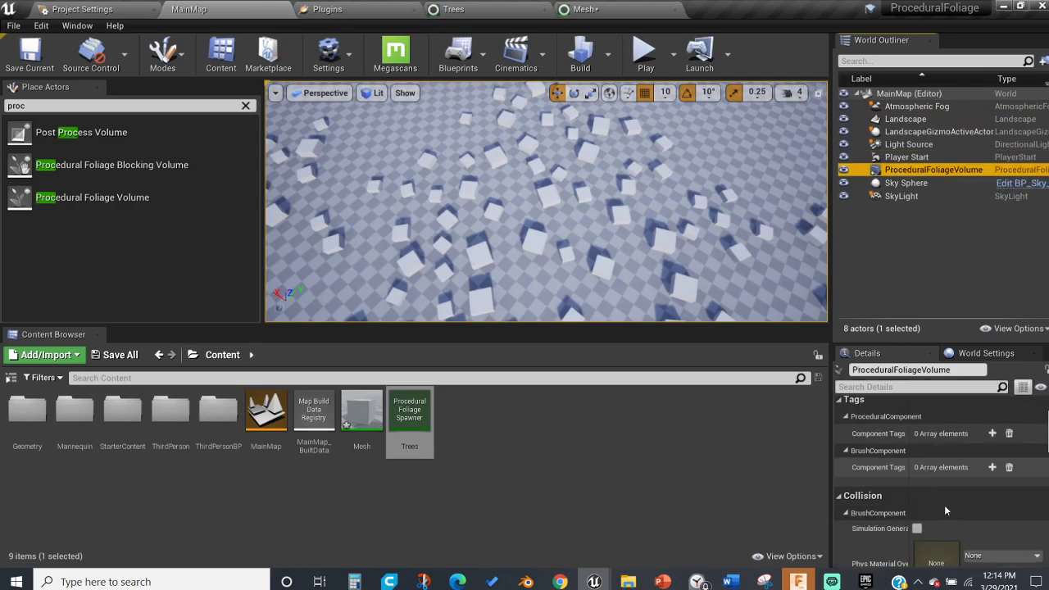
scroll(951, 523, "down", 5)
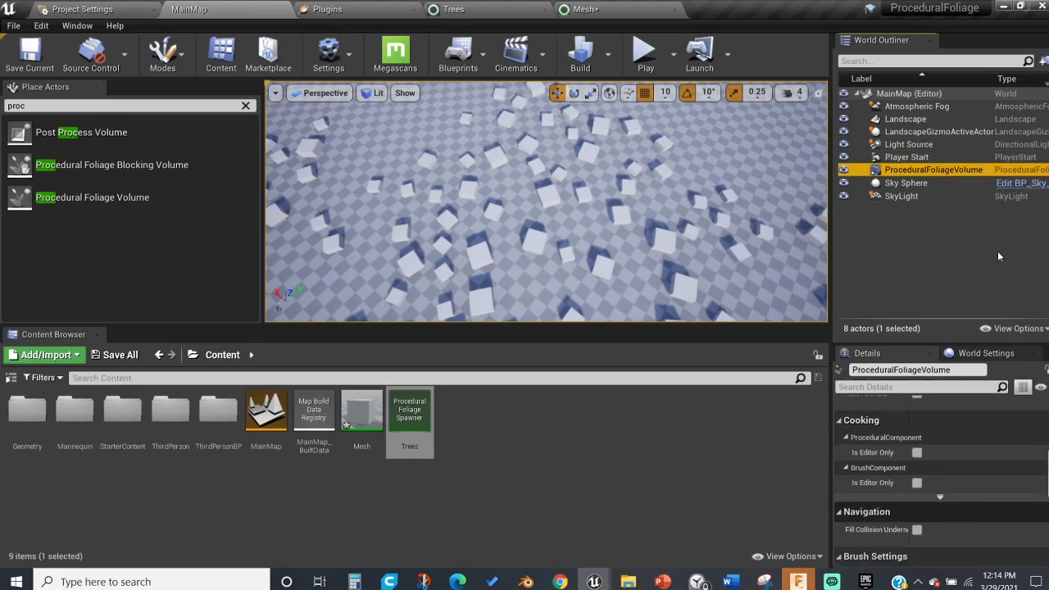
scroll(940, 525, "down", 5)
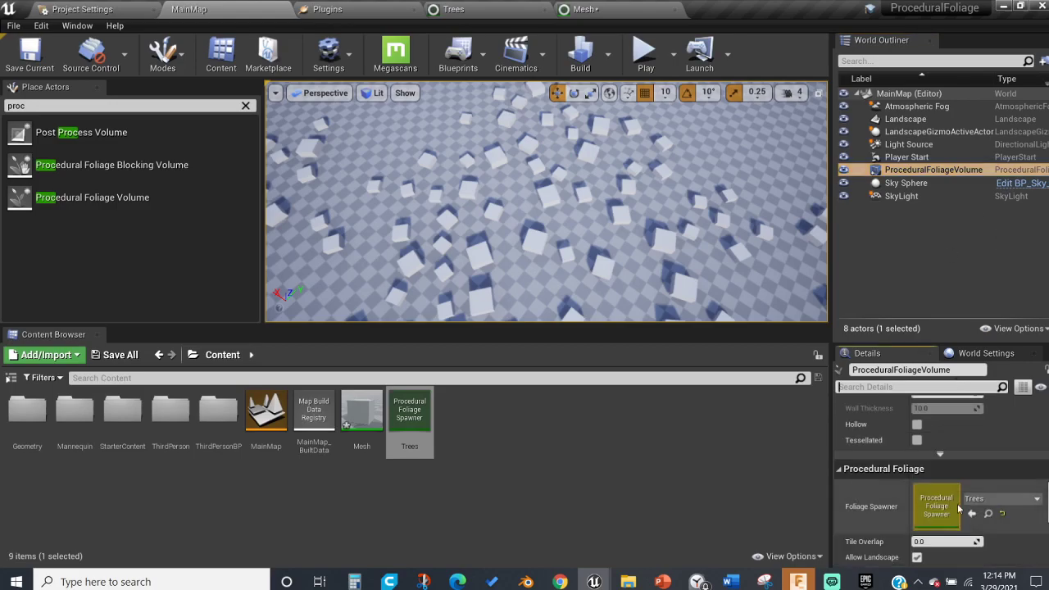
scroll(940, 558, "down", 4)
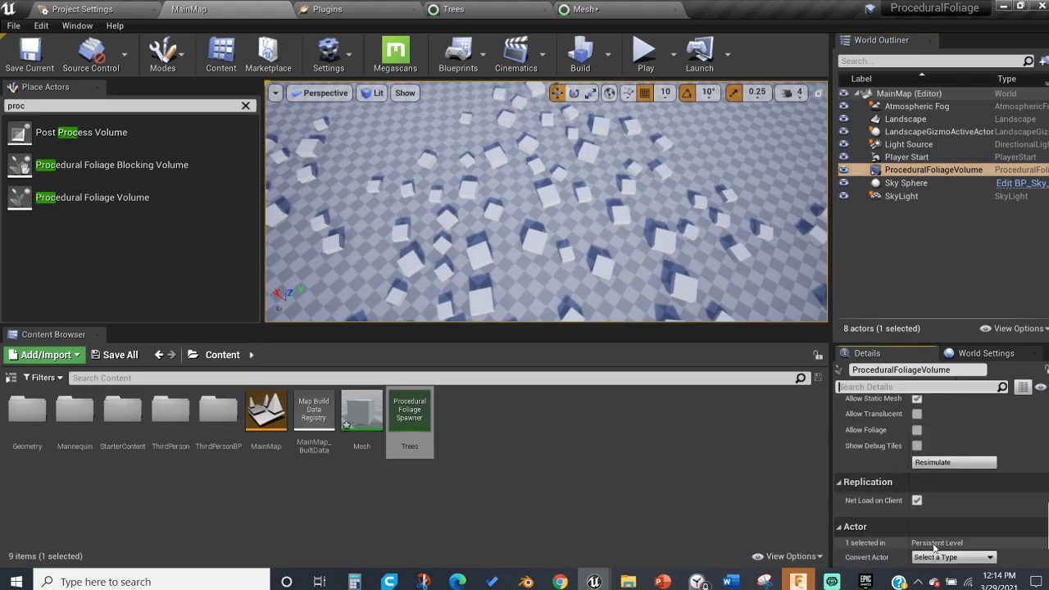
left_click(950, 464)
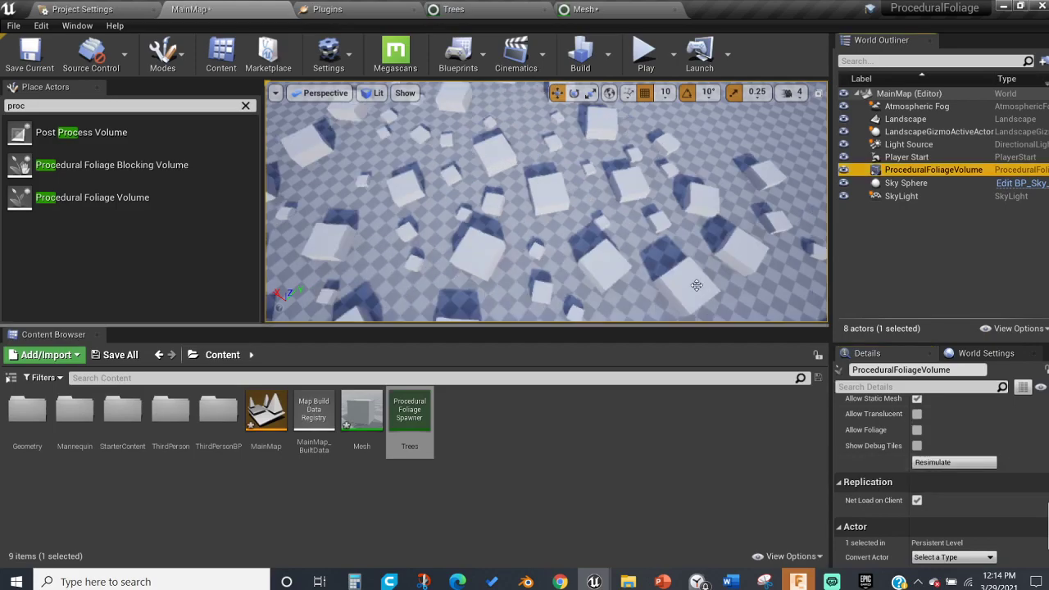
Place a Procedural Foliage Blocking Volume among the spawned cubes and scale it up to cover a large area of the landscape
key("Down")
key("Down")
right_click_drag(565, 249, 565, 218)
left_click(564, 246)
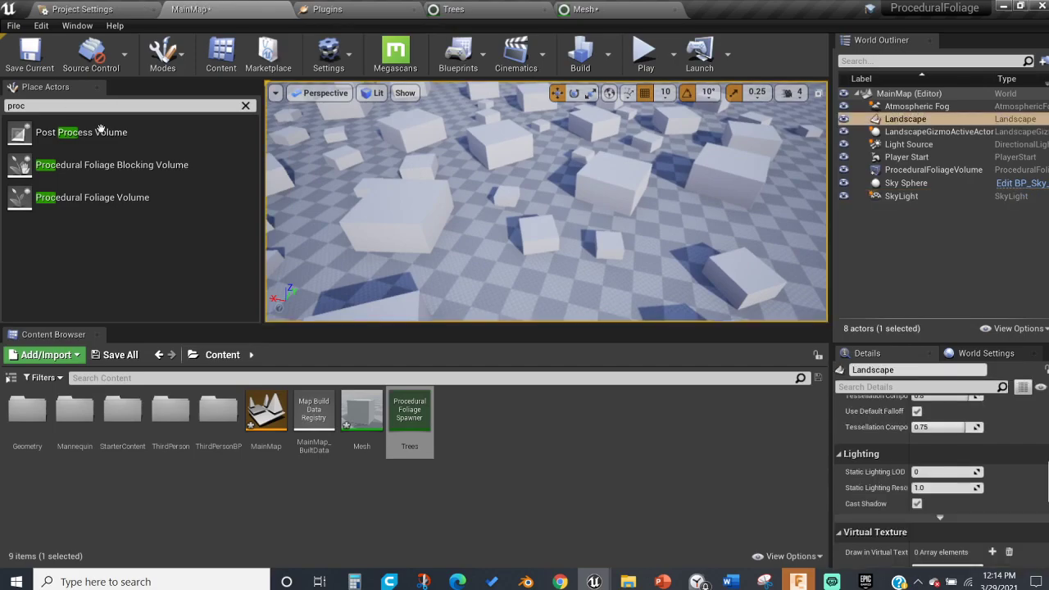
left_click_drag(131, 168, 530, 178)
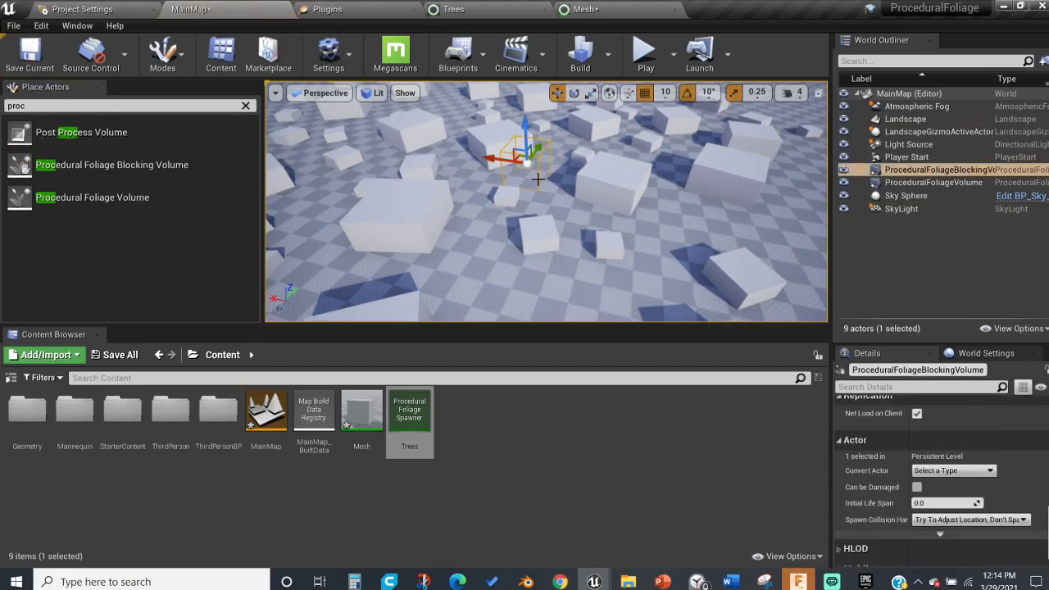
key("r")
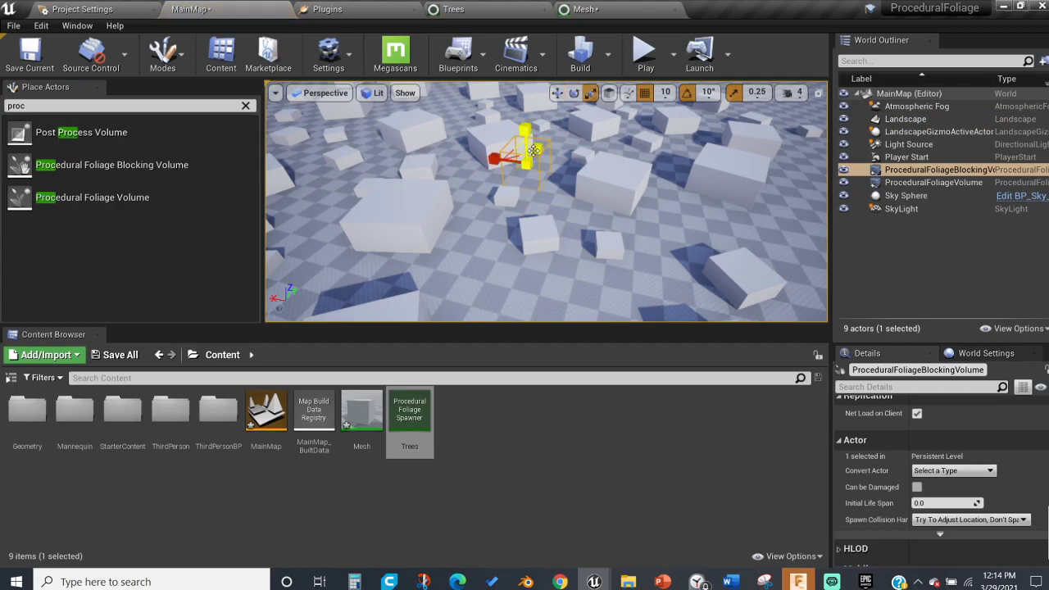
left_click(534, 151)
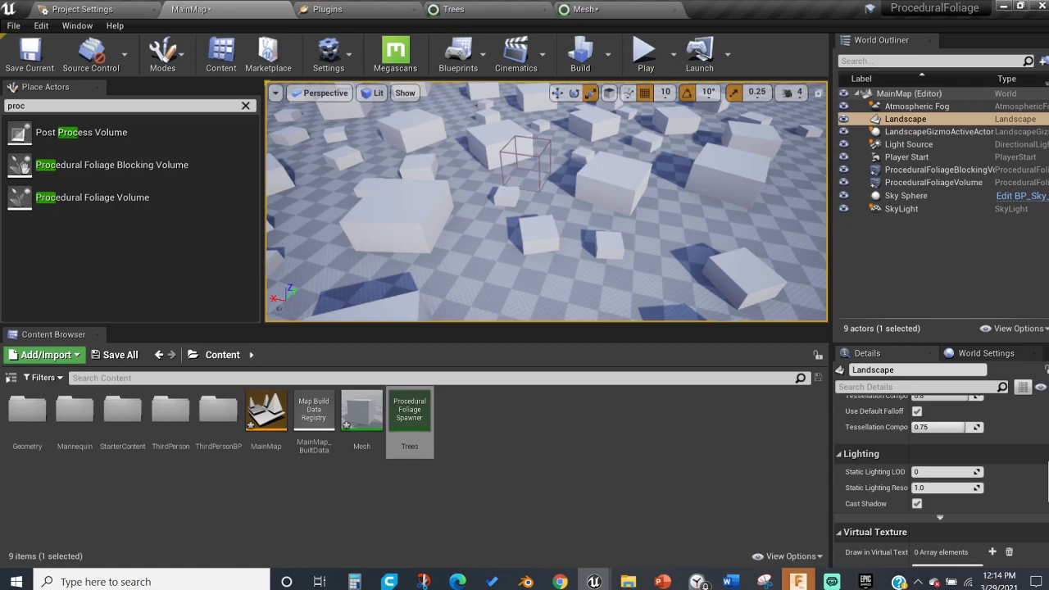
left_click(534, 153)
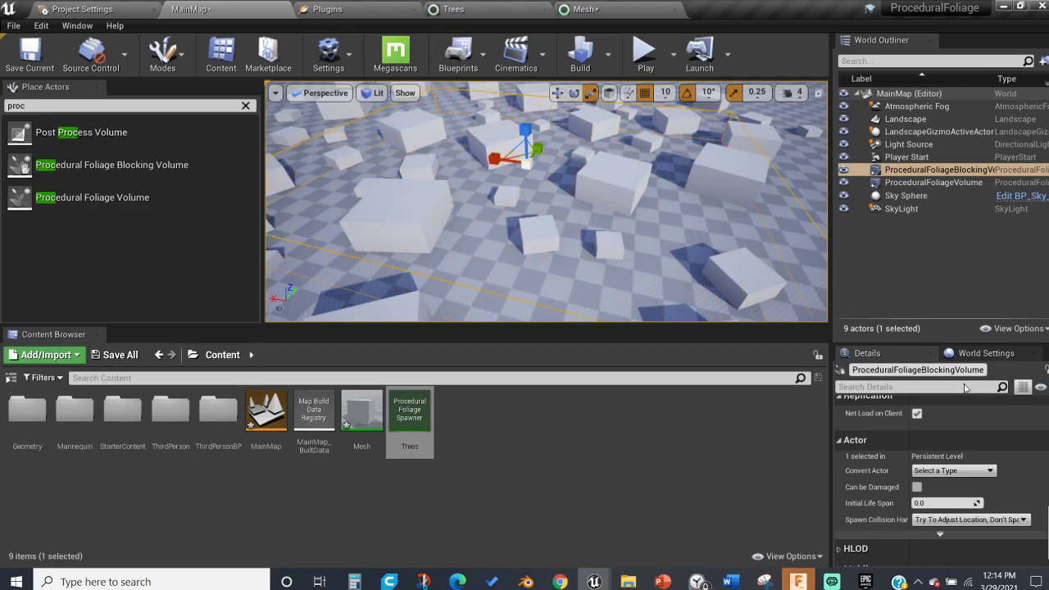
Resimulate the ProceduralFoliageVolume with the enlarged blocking volume in place
left_click(935, 170)
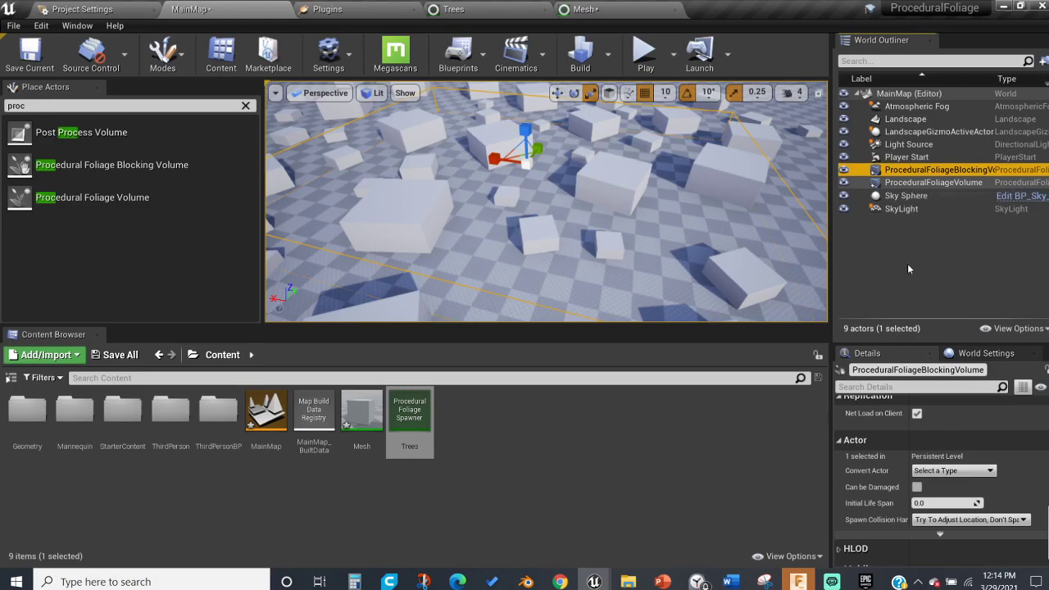
left_click(934, 183)
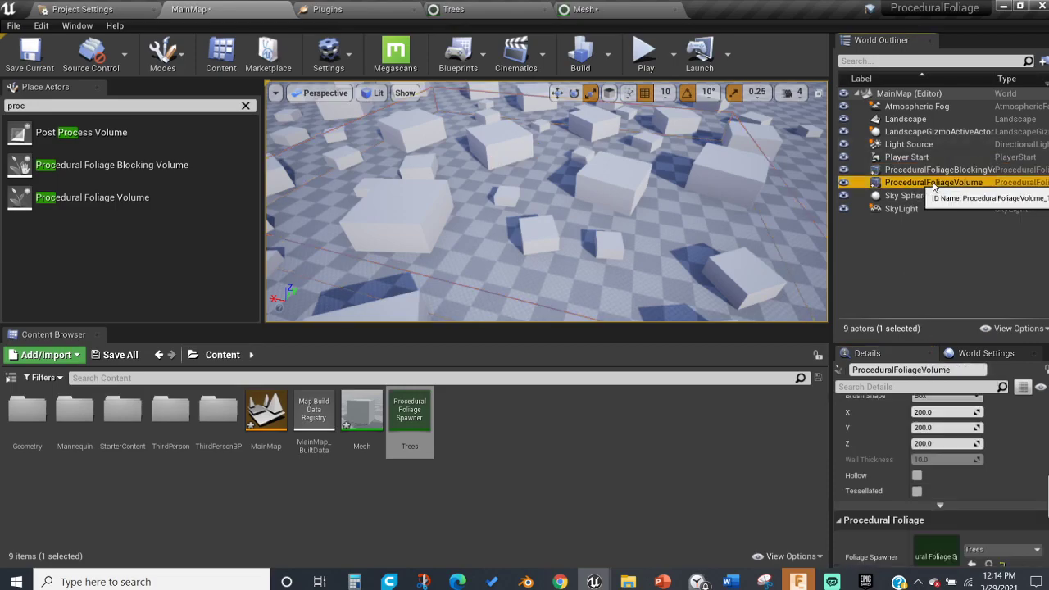
scroll(943, 492, "down", 5)
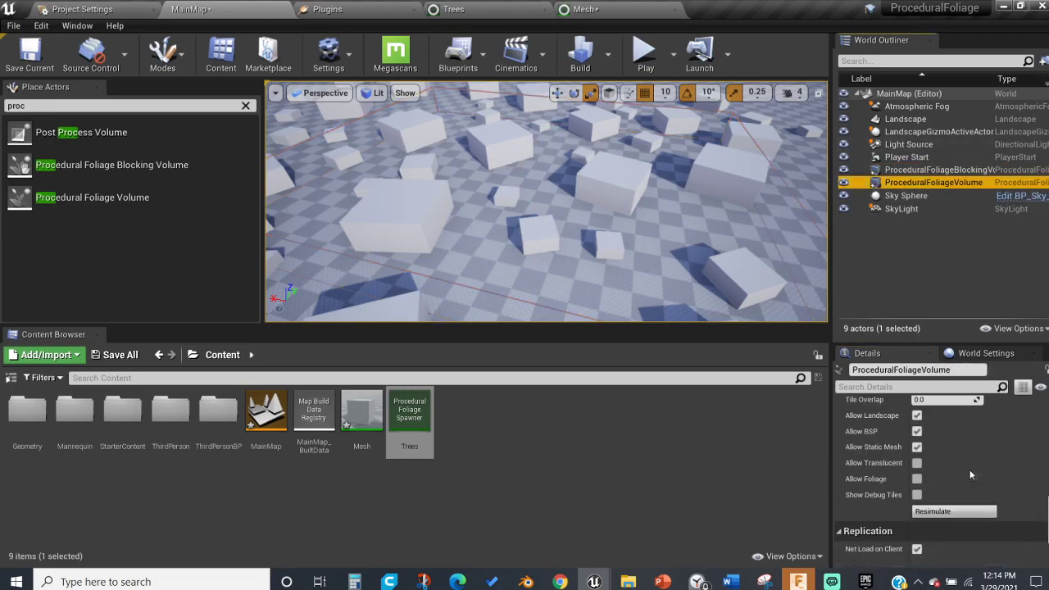
left_click(943, 501)
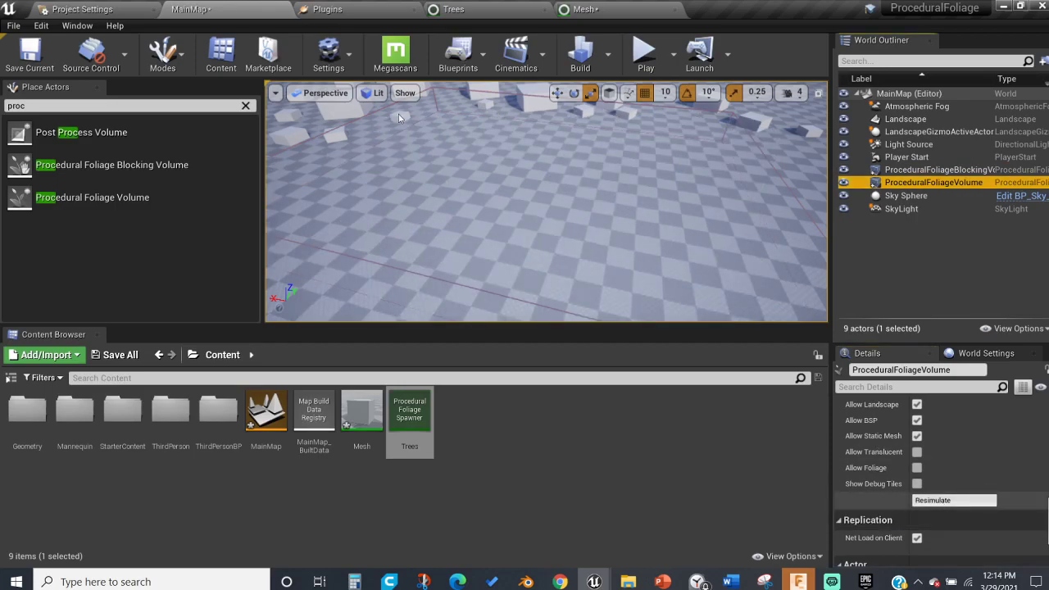